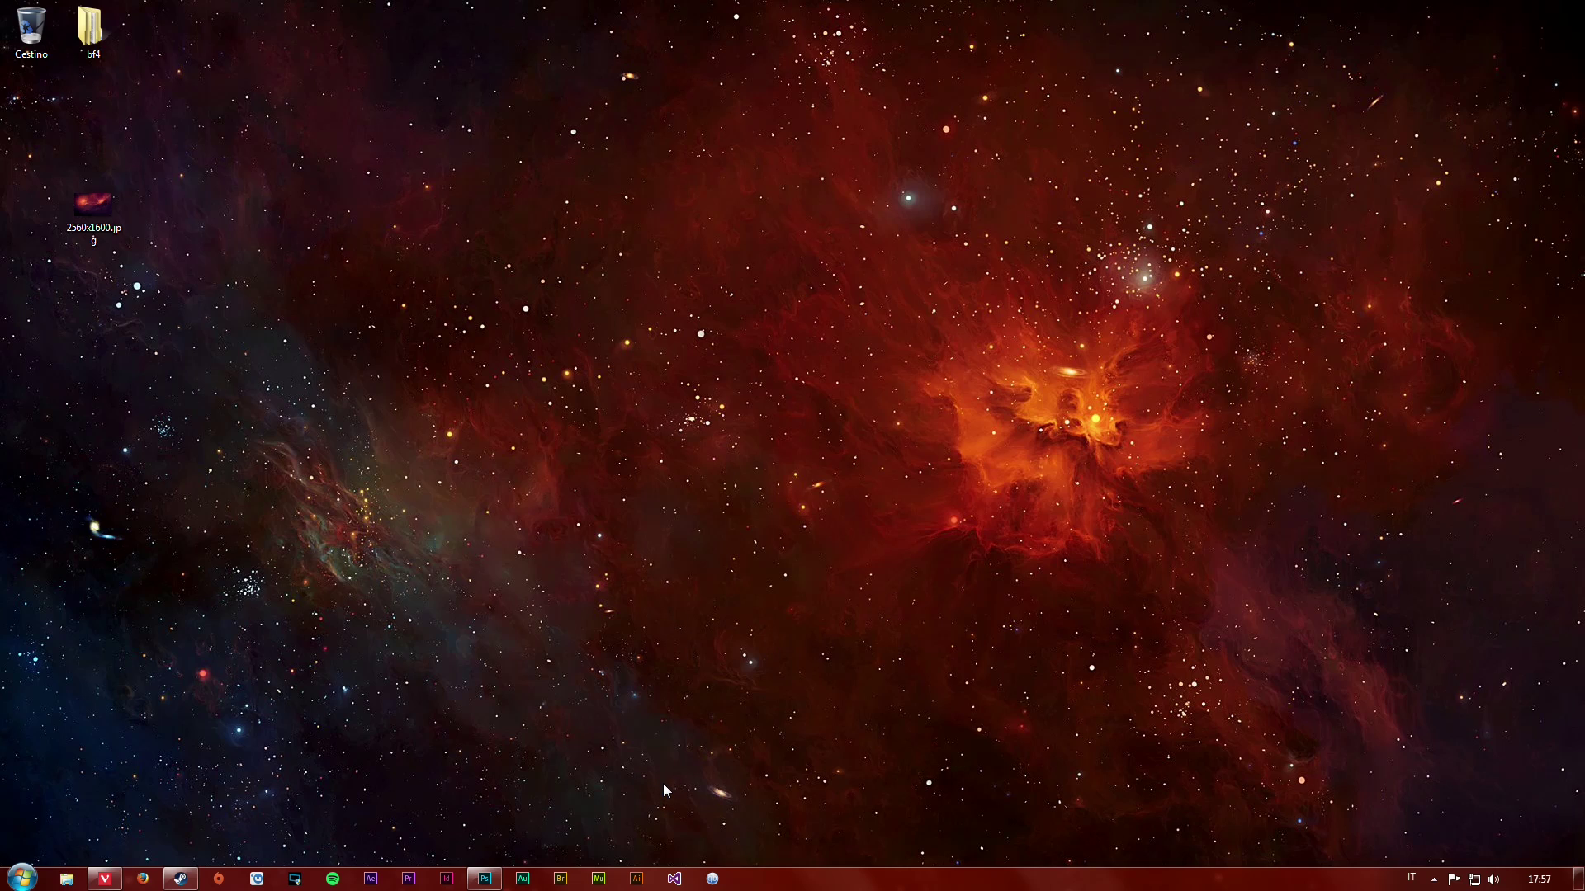
Preview 2560x1600.jpg, then drag it from the desktop onto Photoshop's taskbar button to open it
double_click(93, 211)
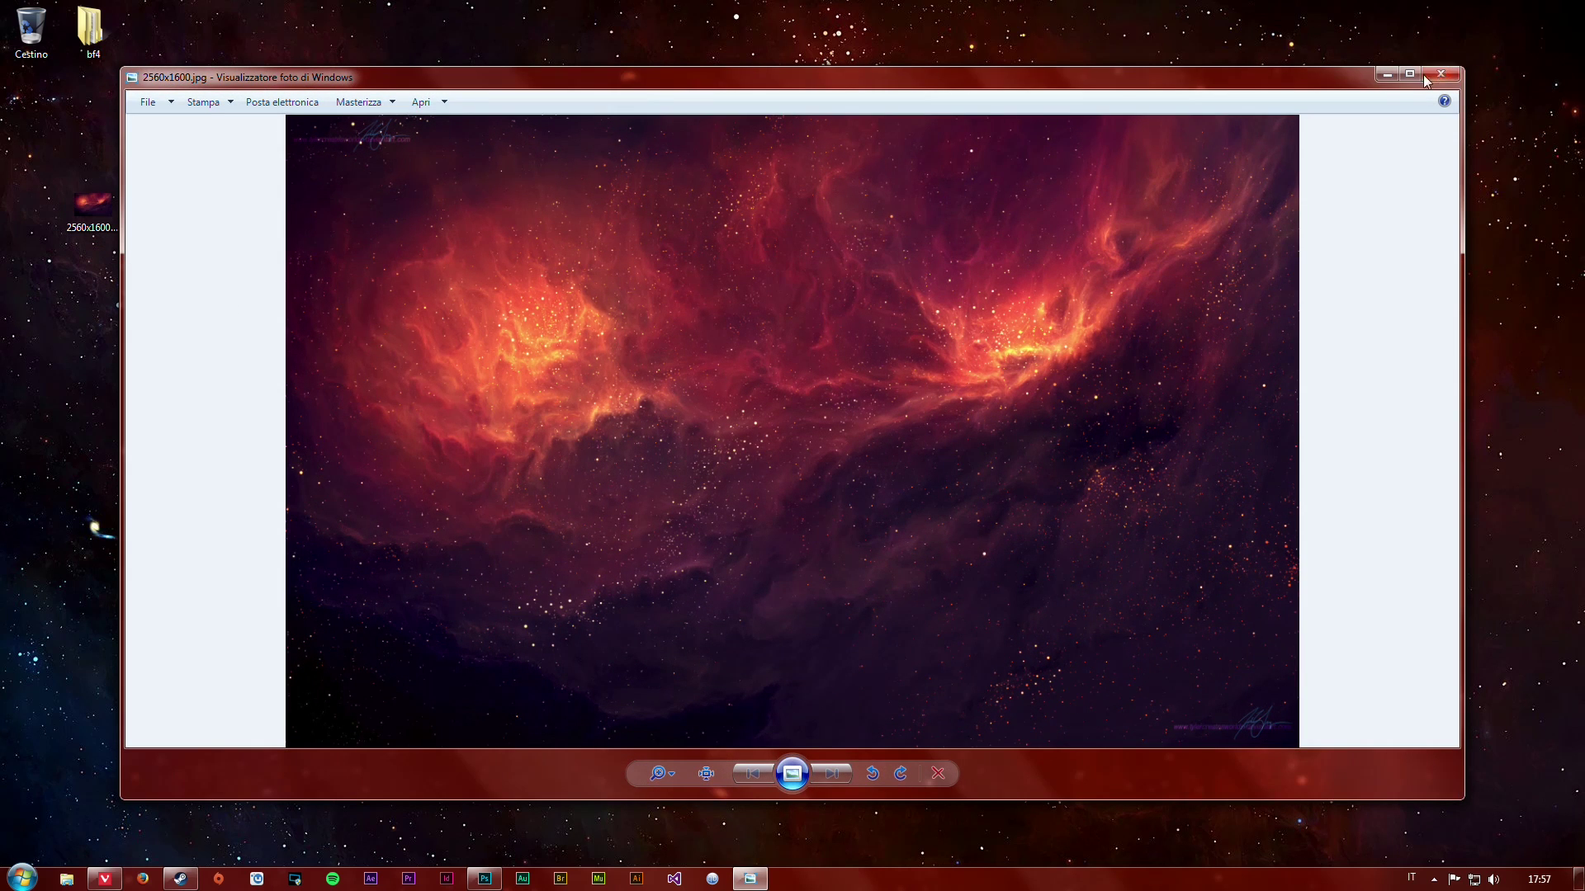
left_click(1452, 79)
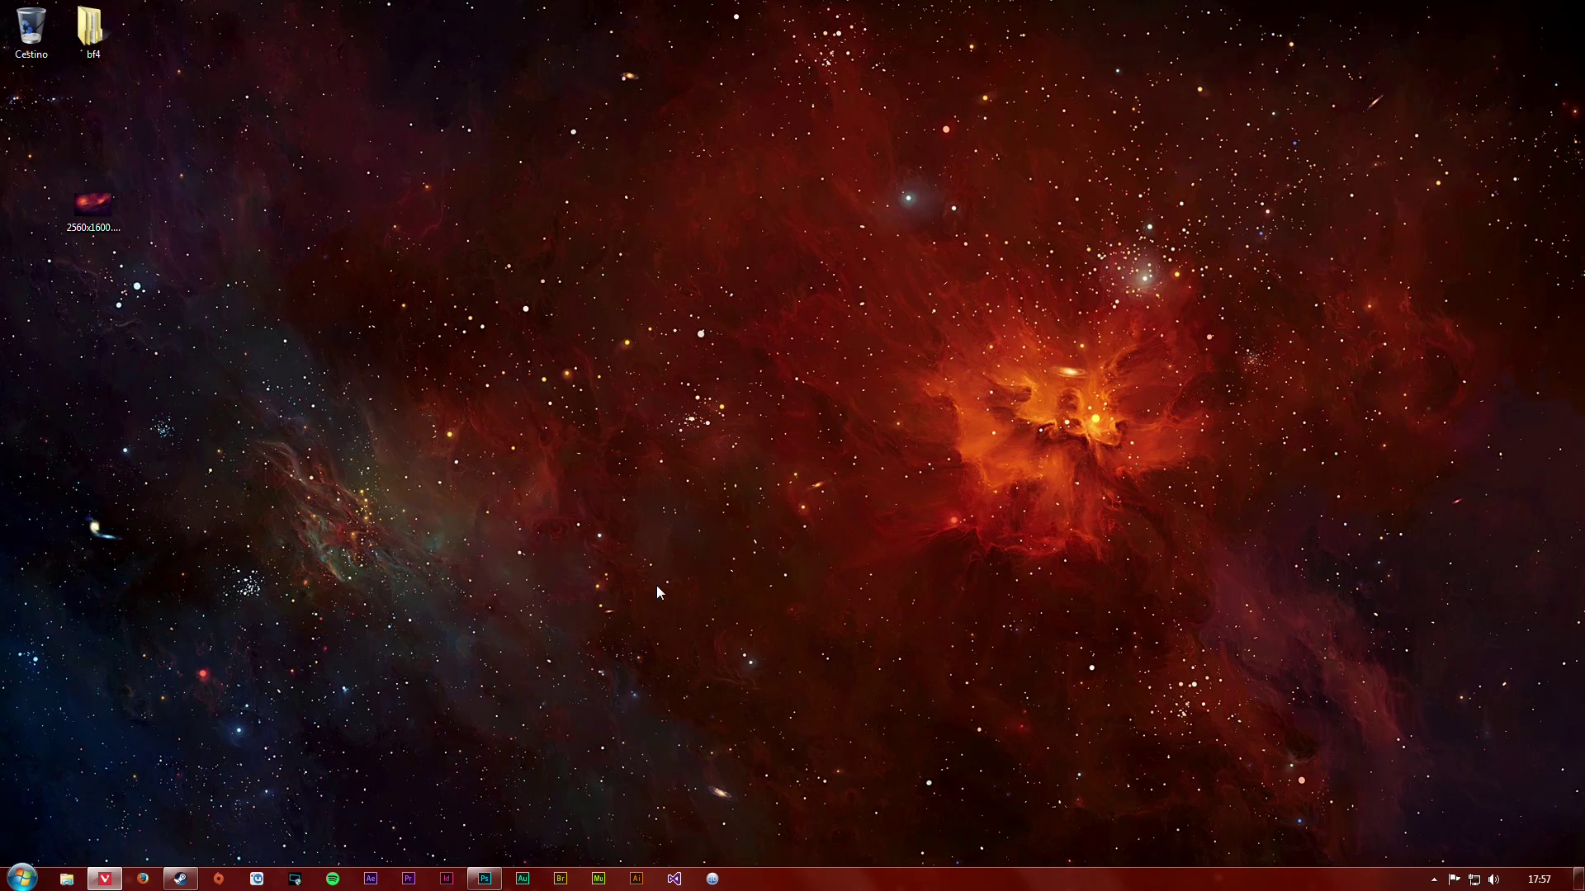
left_click_drag(94, 206, 218, 380)
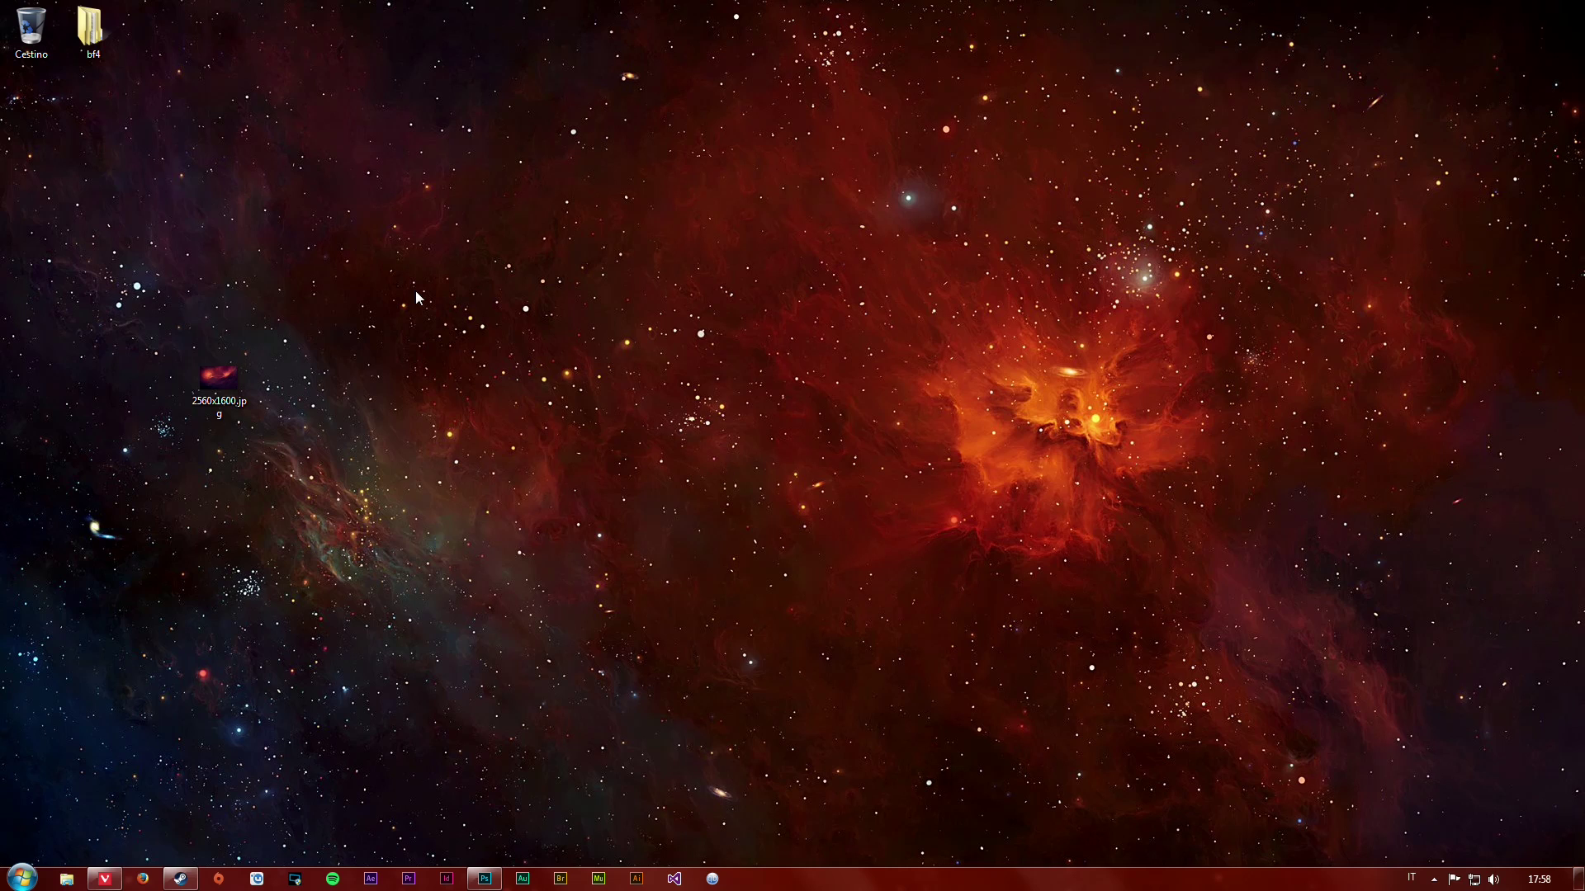
left_click_drag(219, 377, 595, 465)
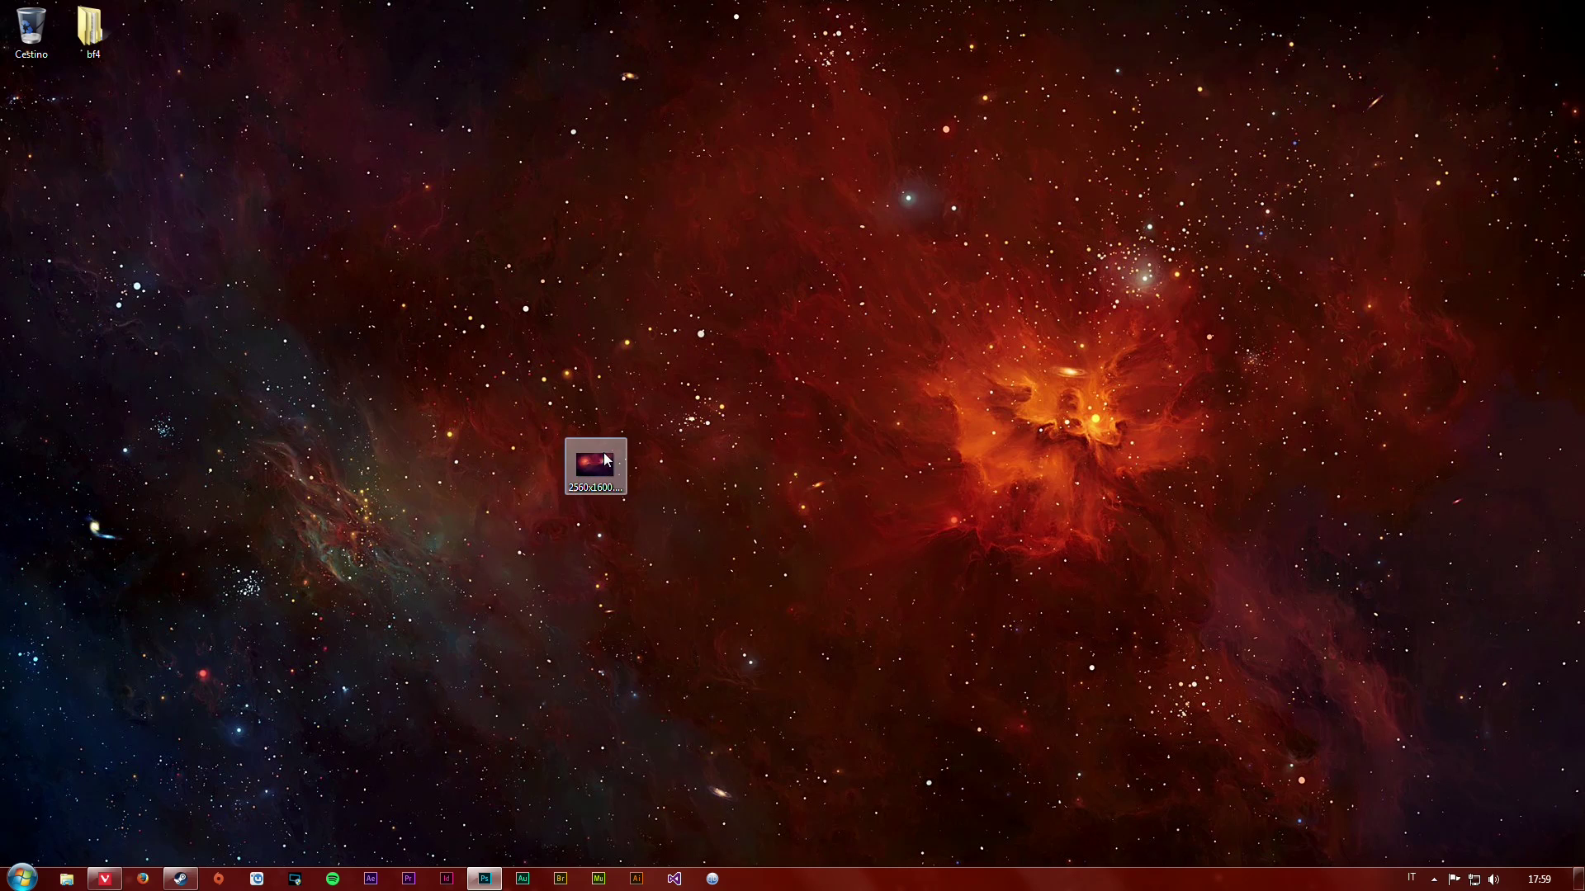
mouse_move(605, 460)
left_mouse_down()
mouse_move(486, 887)
mouse_move(563, 621)
left_mouse_up()
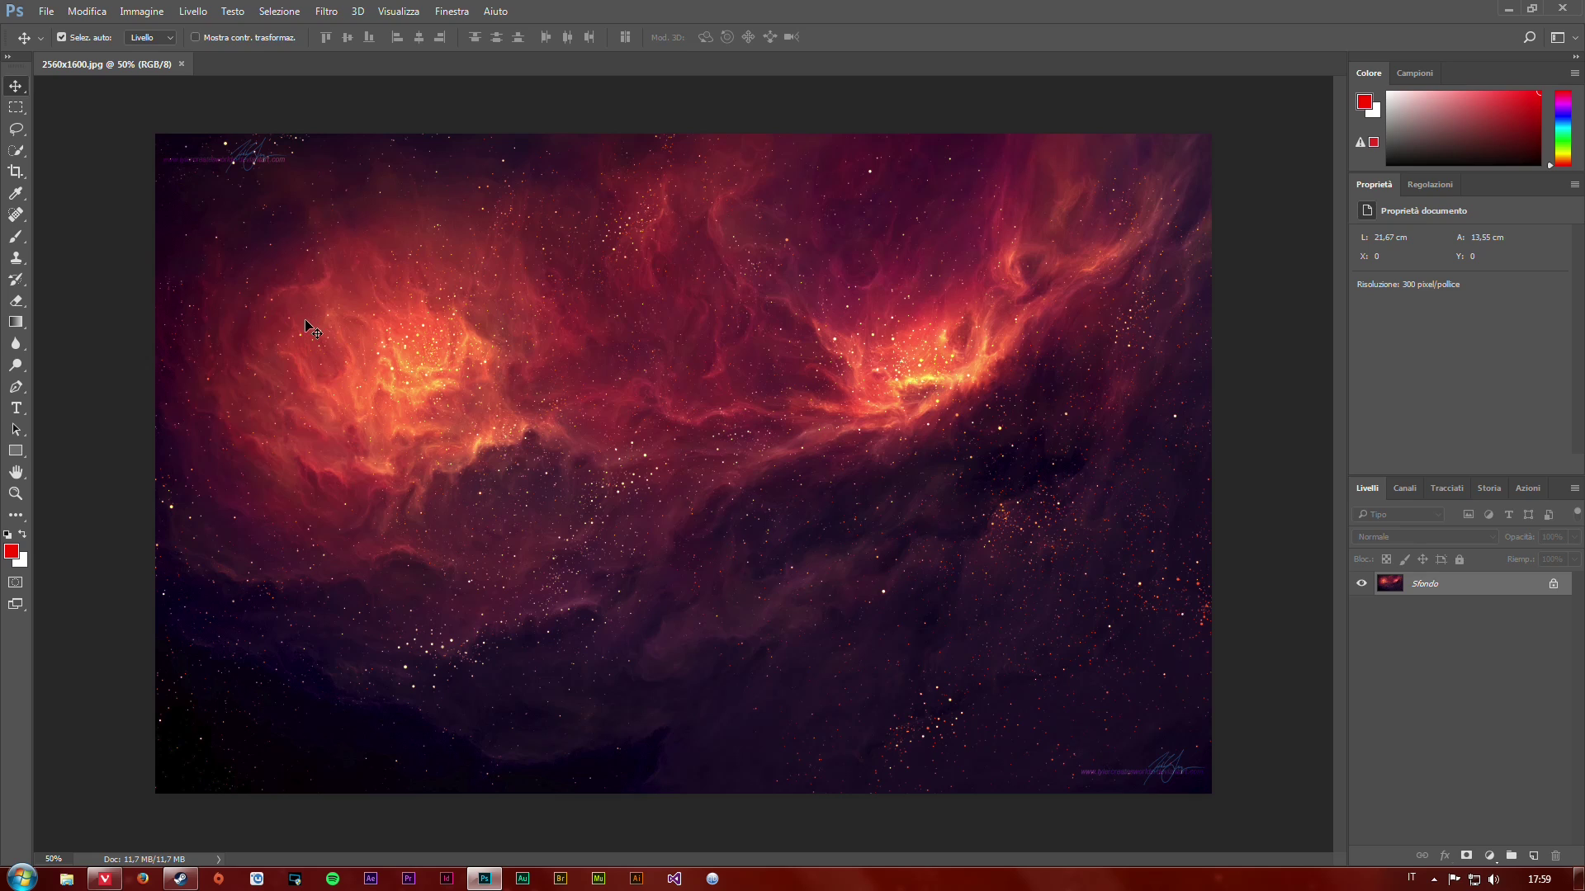
Select the Patch Tool from the Healing Brush group and pan to the image's top-left corner
right_click(18, 216)
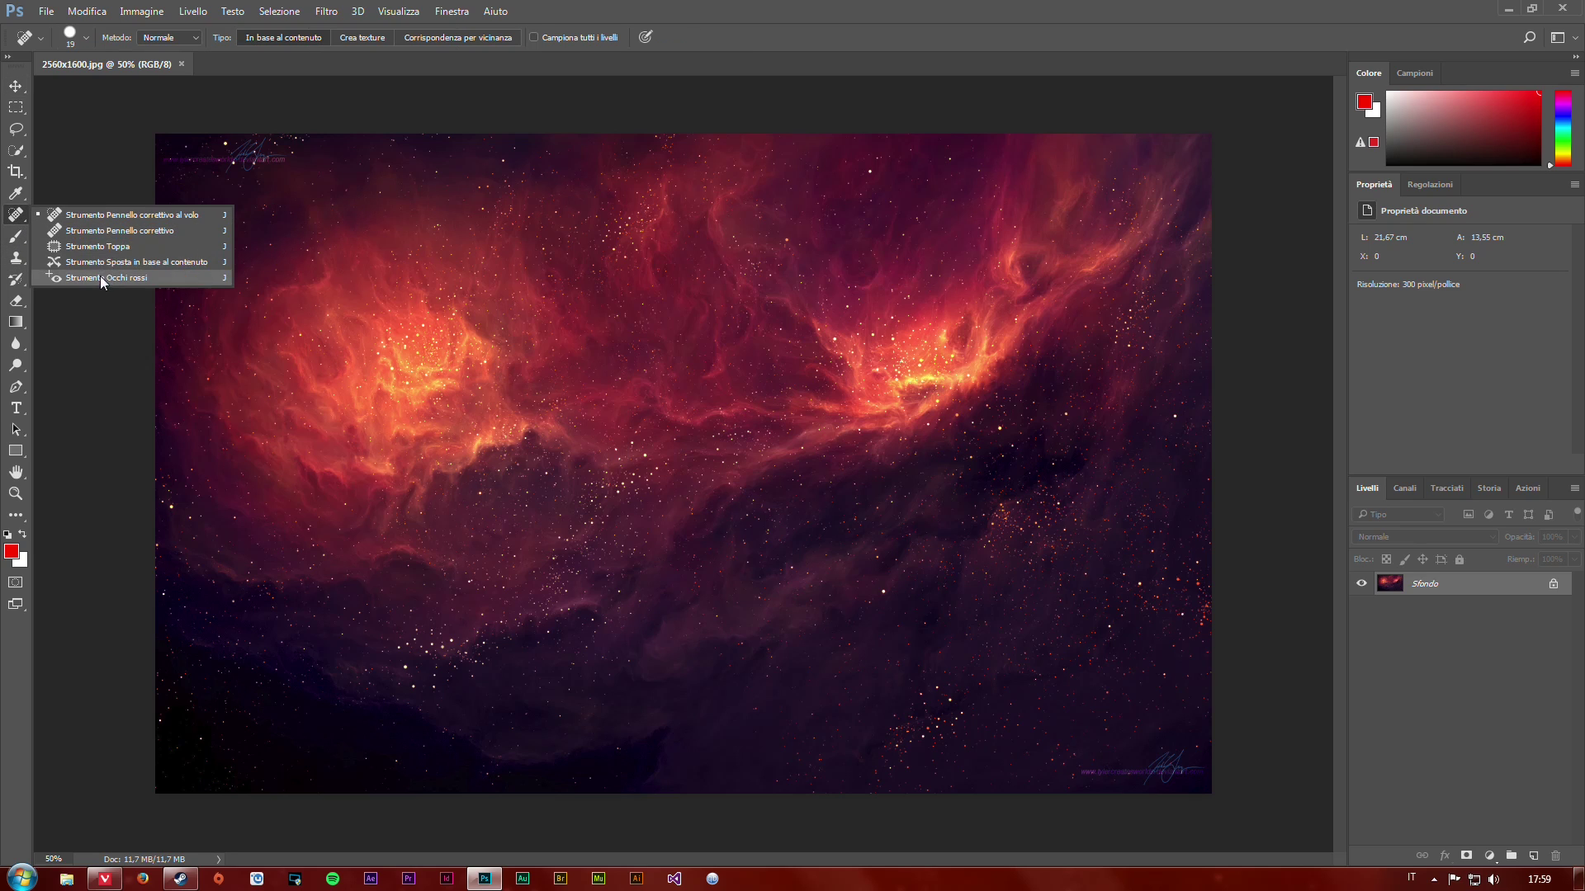
left_click(99, 250)
right_click(26, 223)
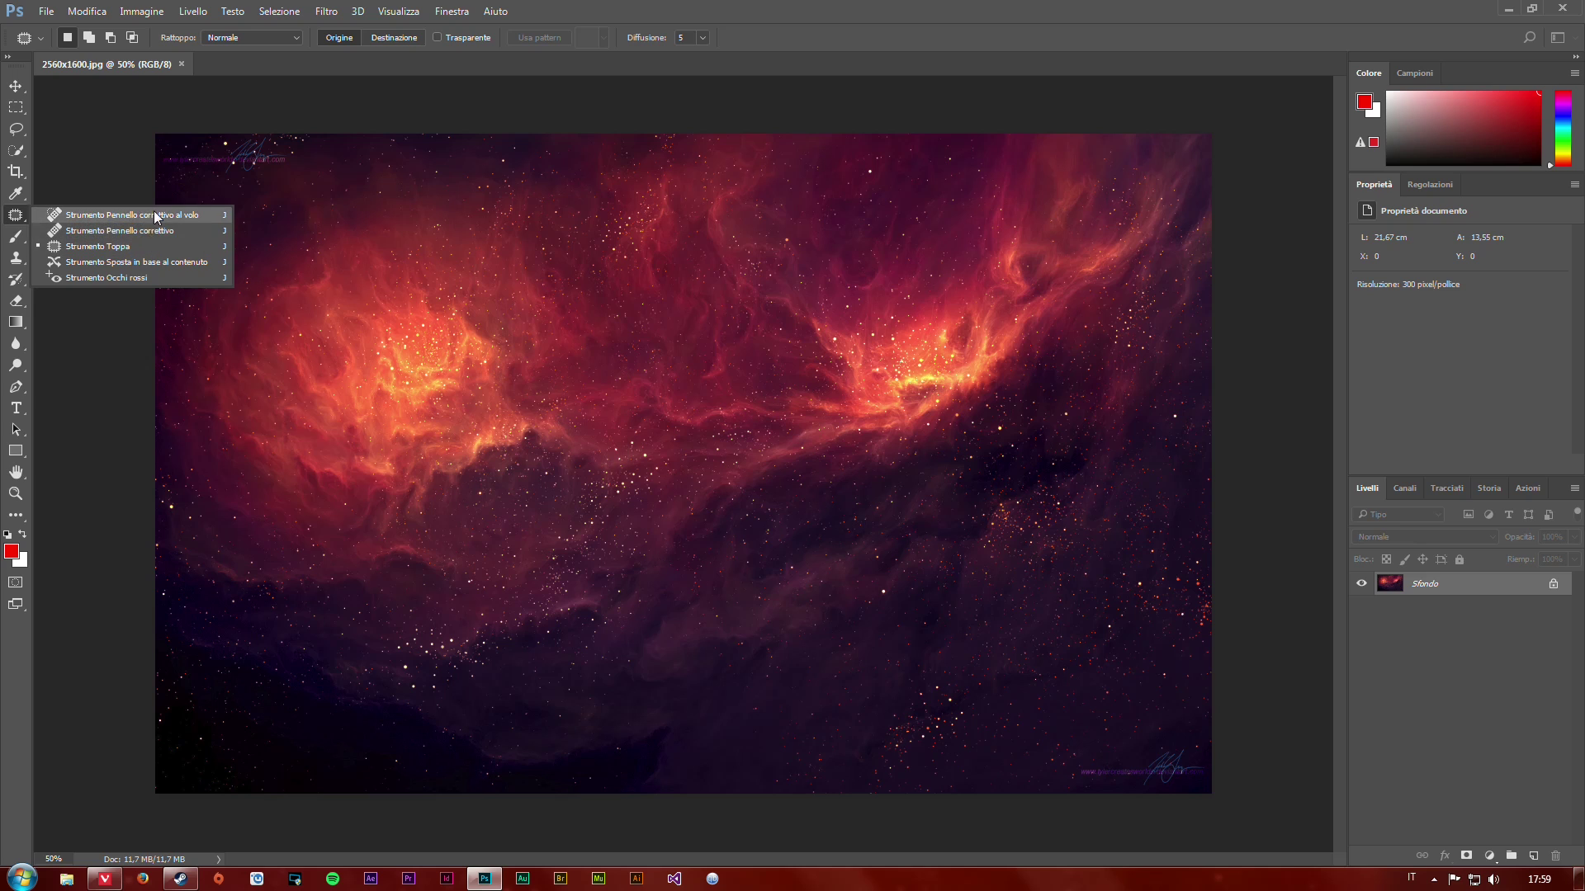
left_click(173, 115)
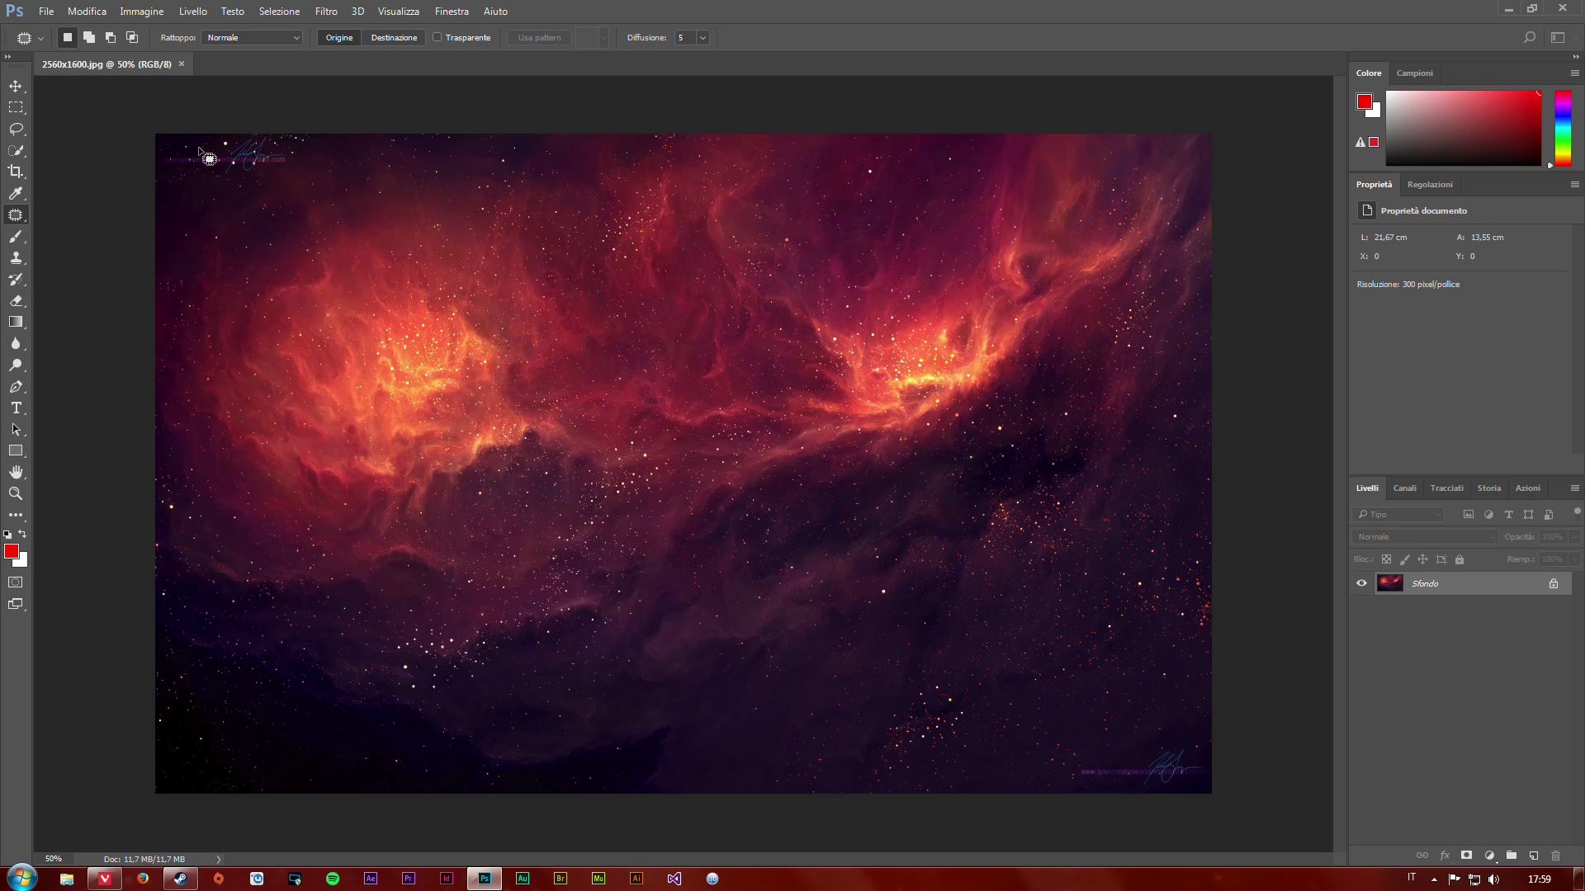
scroll(345, 182, "up", 3, "alt")
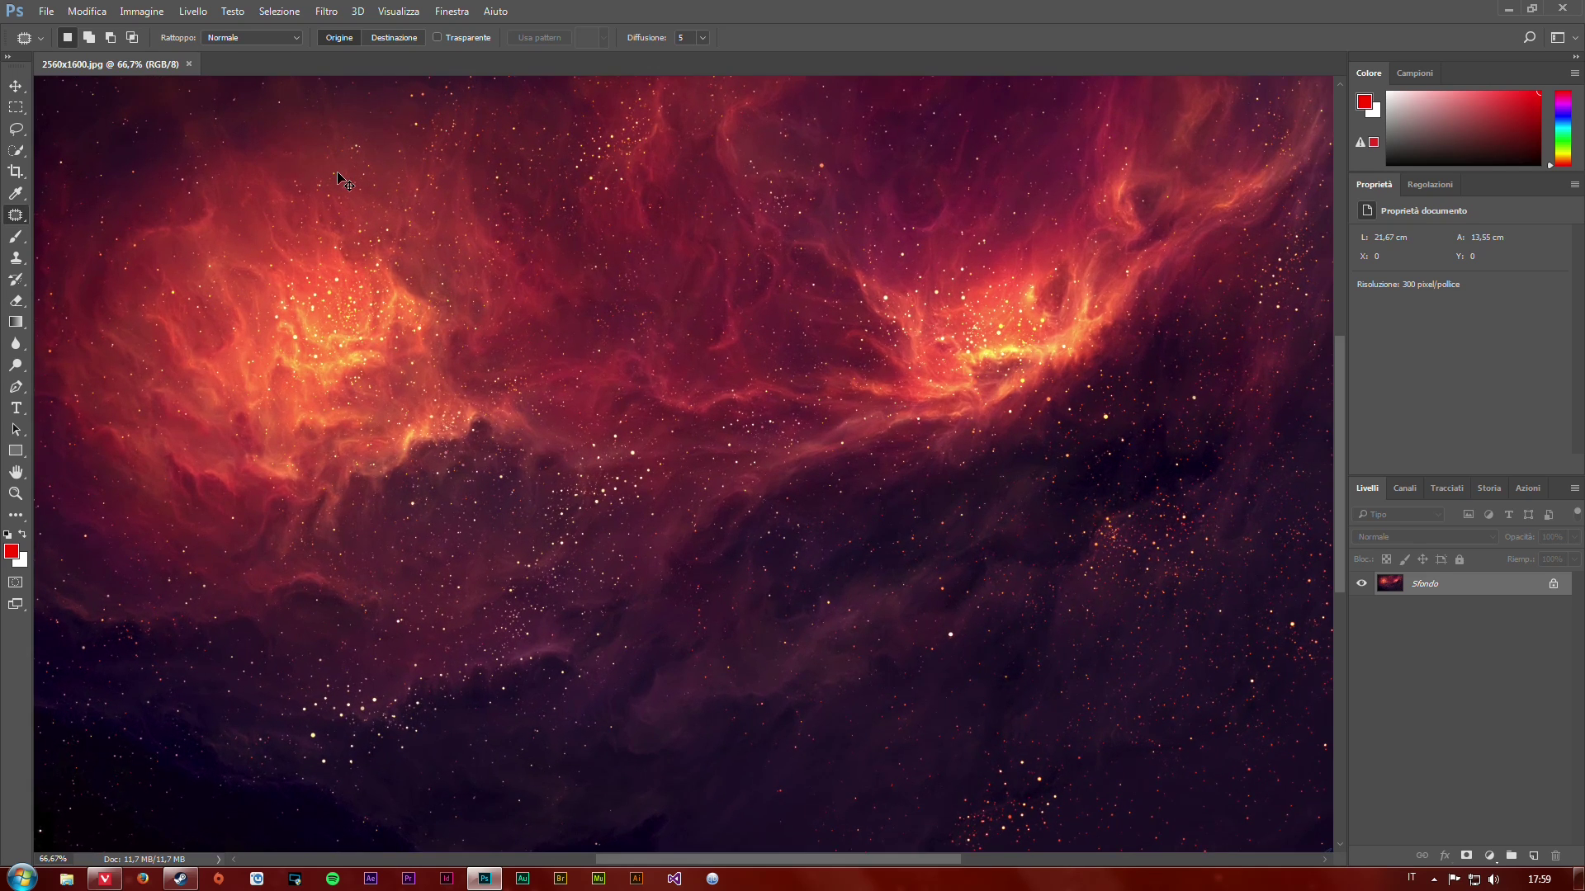
left_click_drag(346, 180, 997, 636)
scroll(680, 449, "down", 3, "alt")
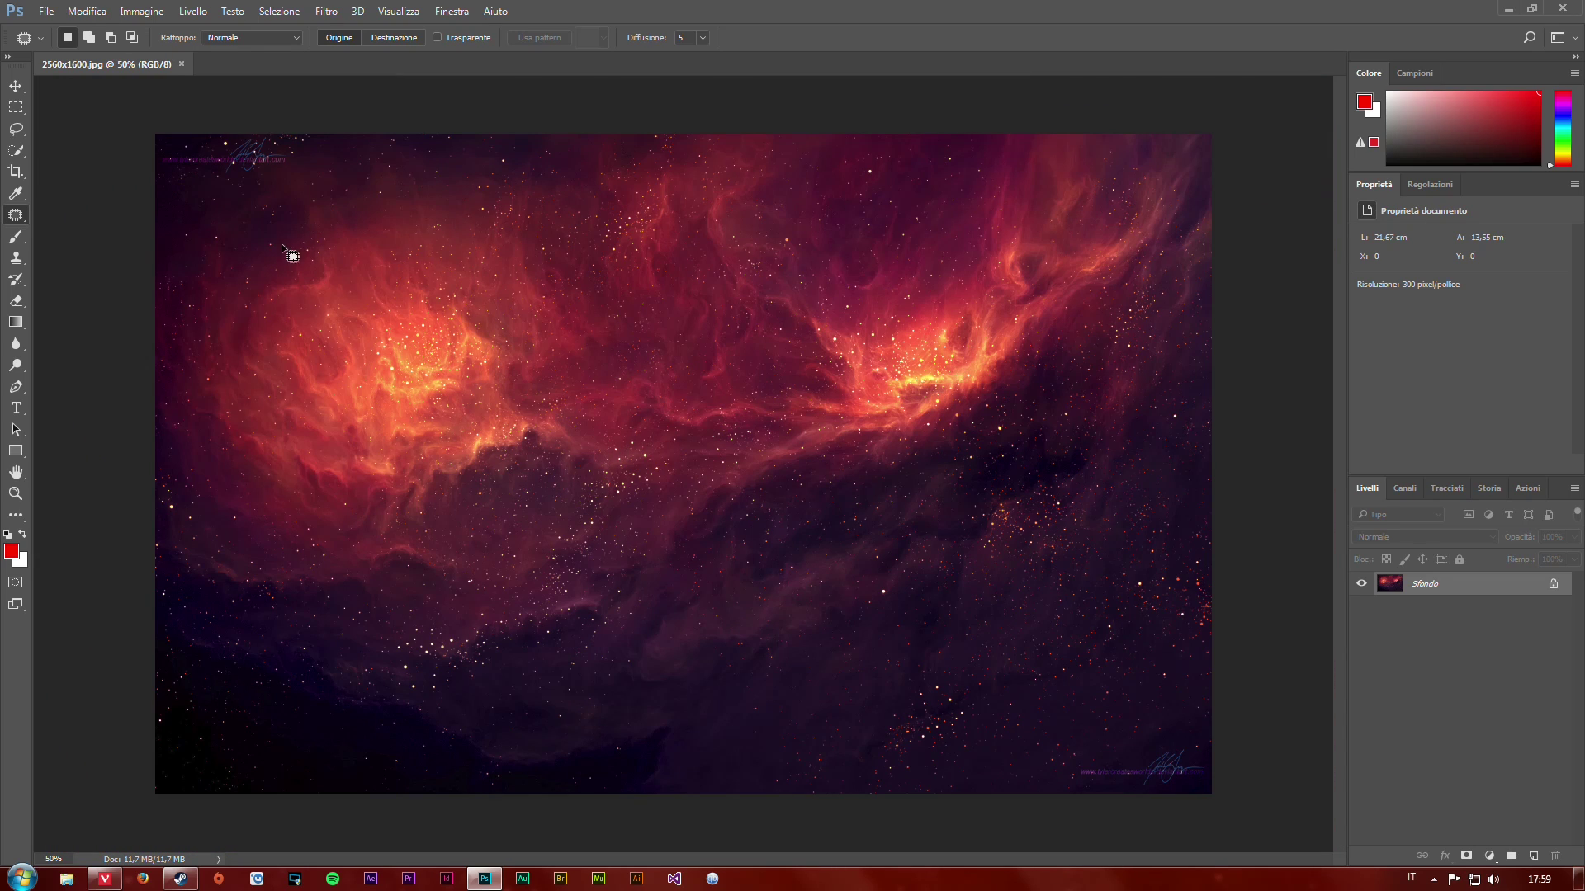
Review the Tools page of the General Preferences, then close the dialog and reselect patching
left_click(46, 11)
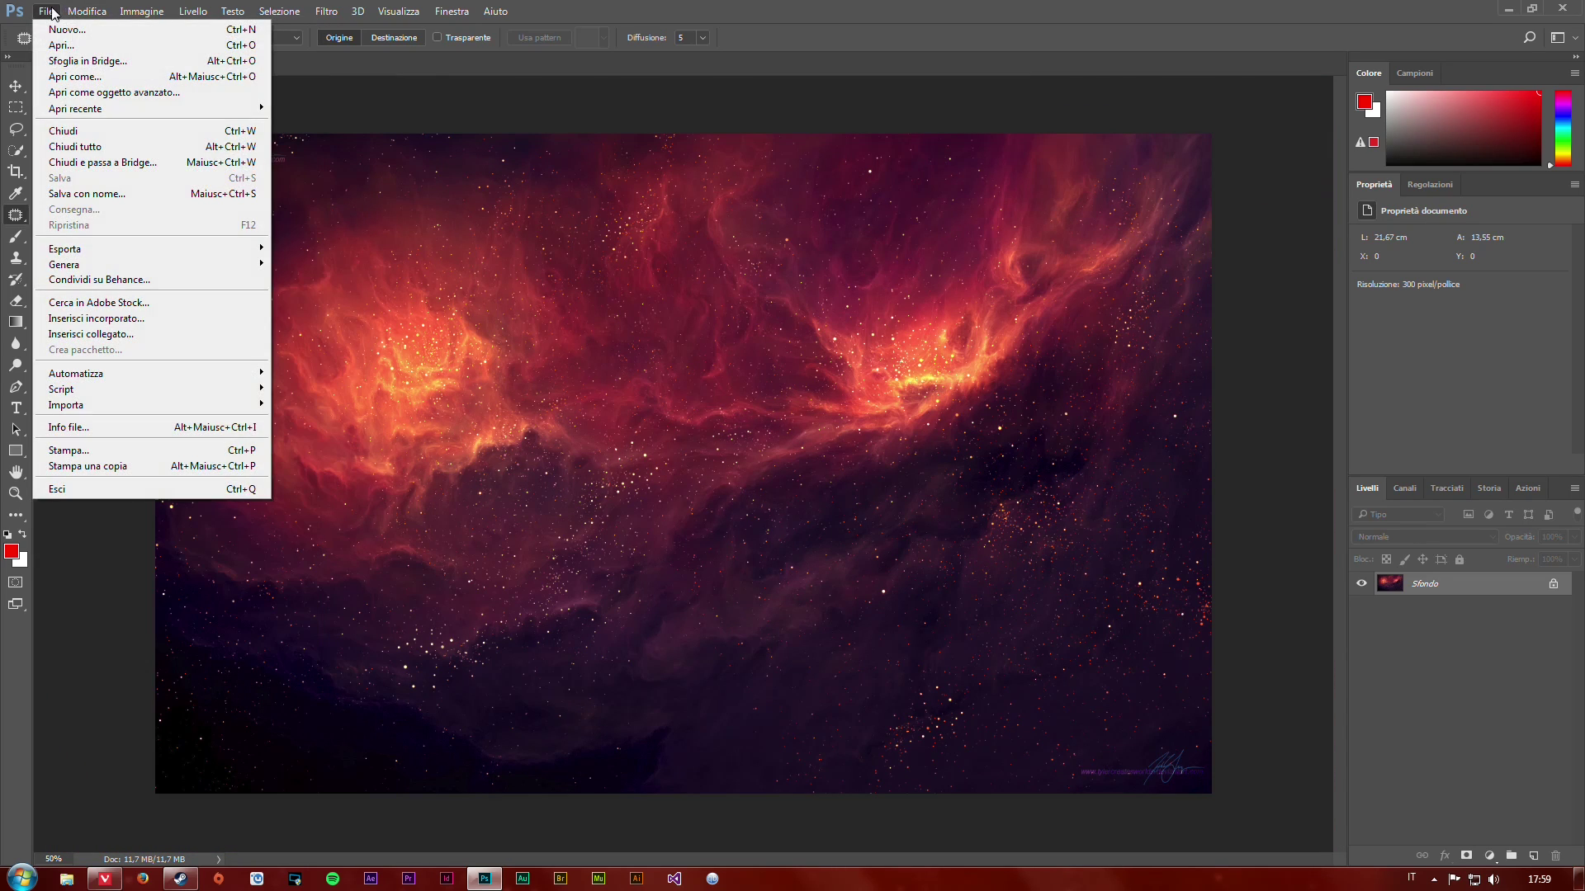
left_click(97, 9)
mouse_move(101, 652)
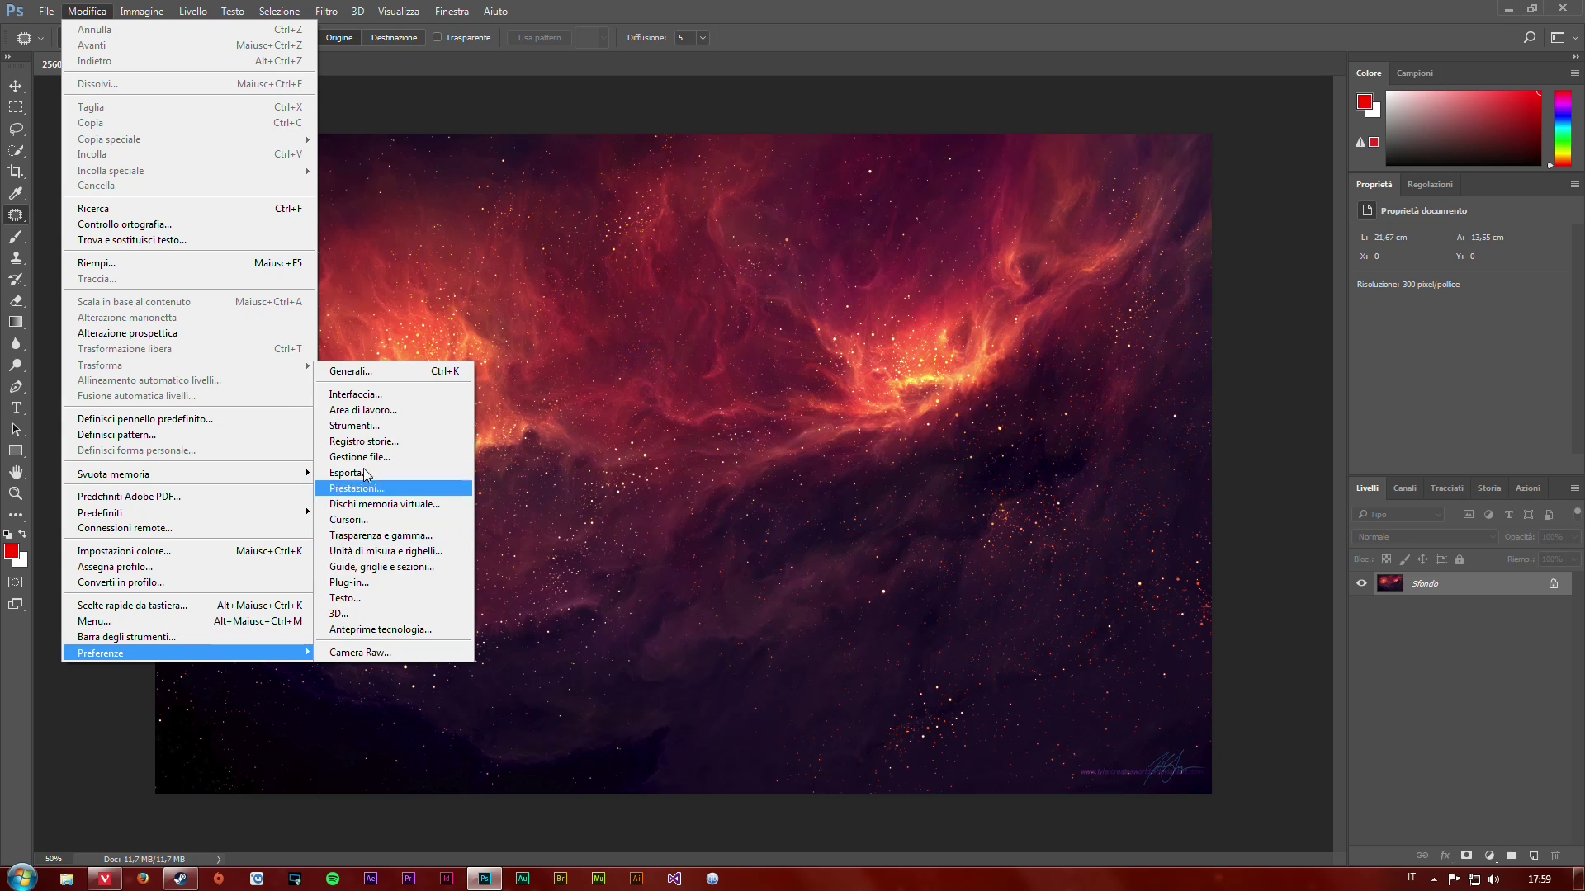
left_click(363, 371)
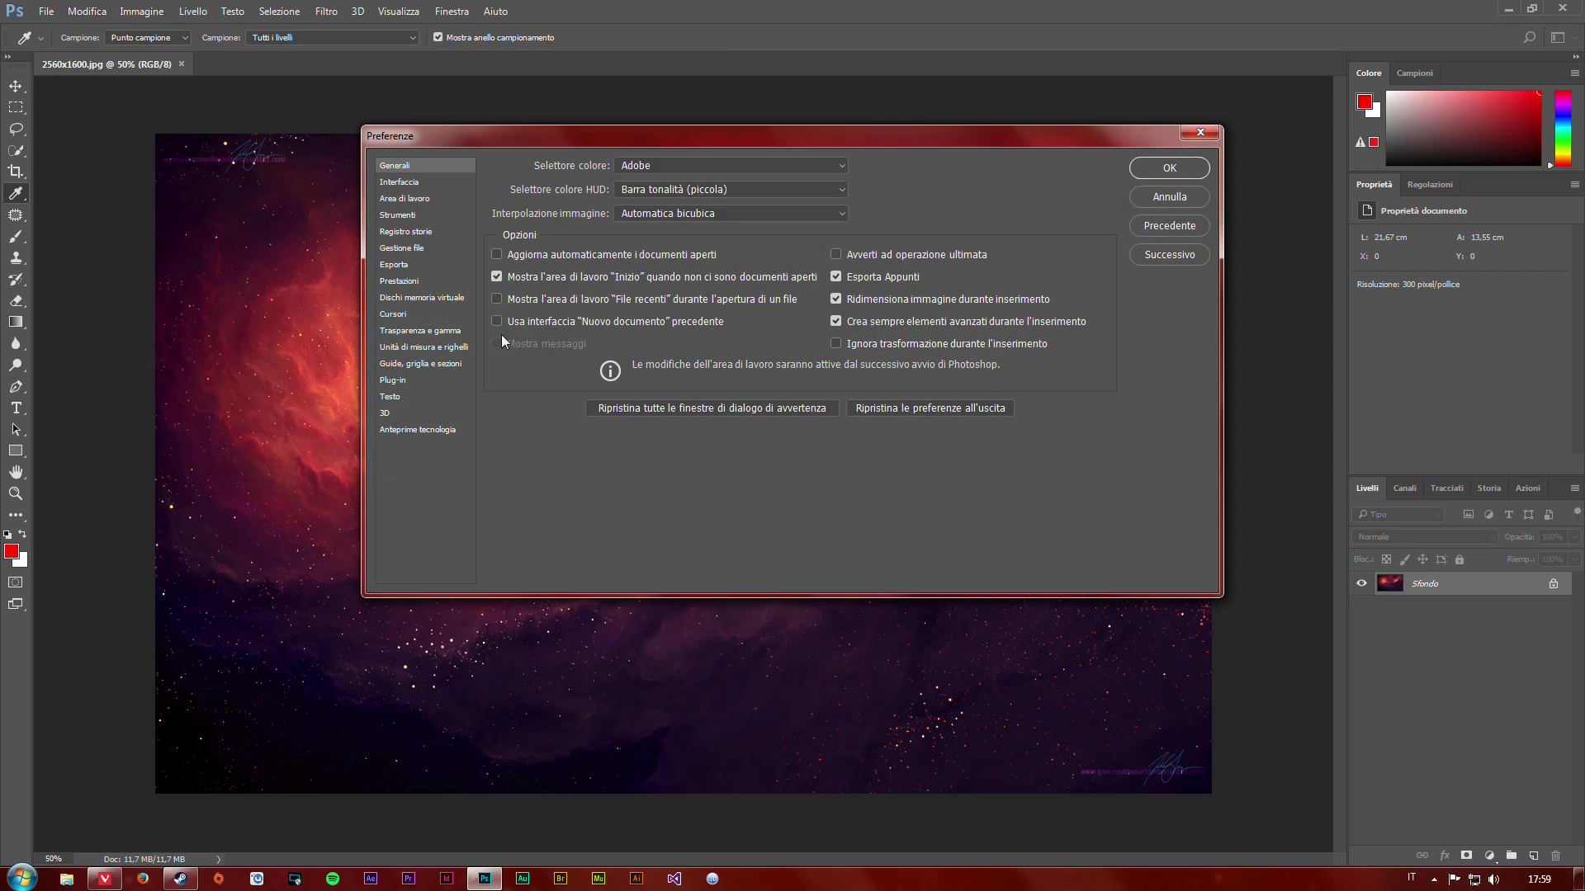
left_click(399, 215)
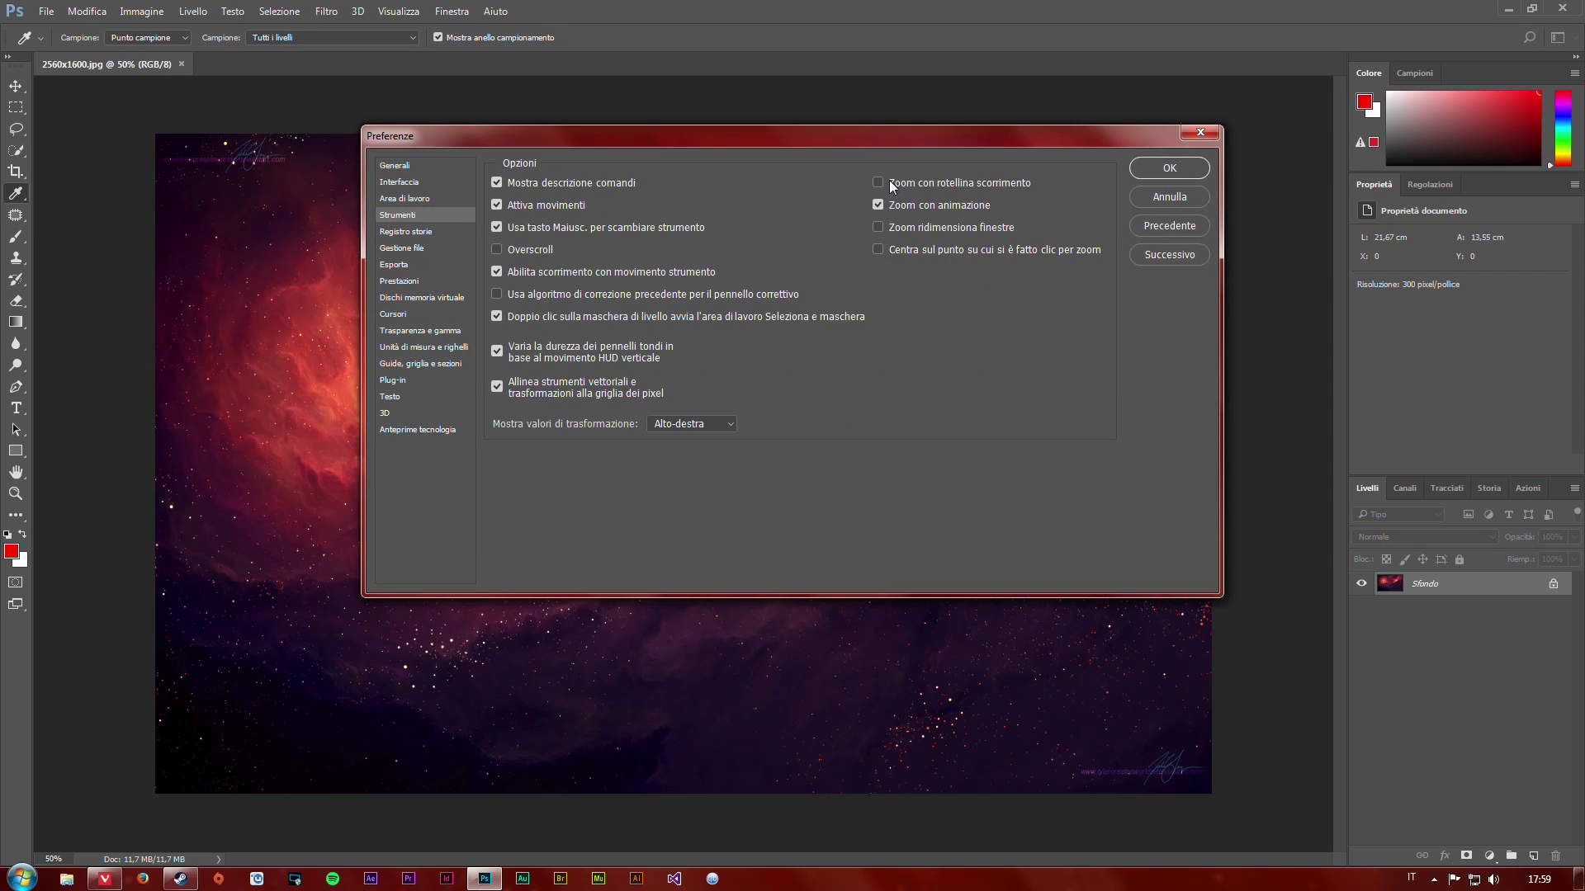
left_click(1166, 168)
key("j")
scroll(710, 315, "up", 1)
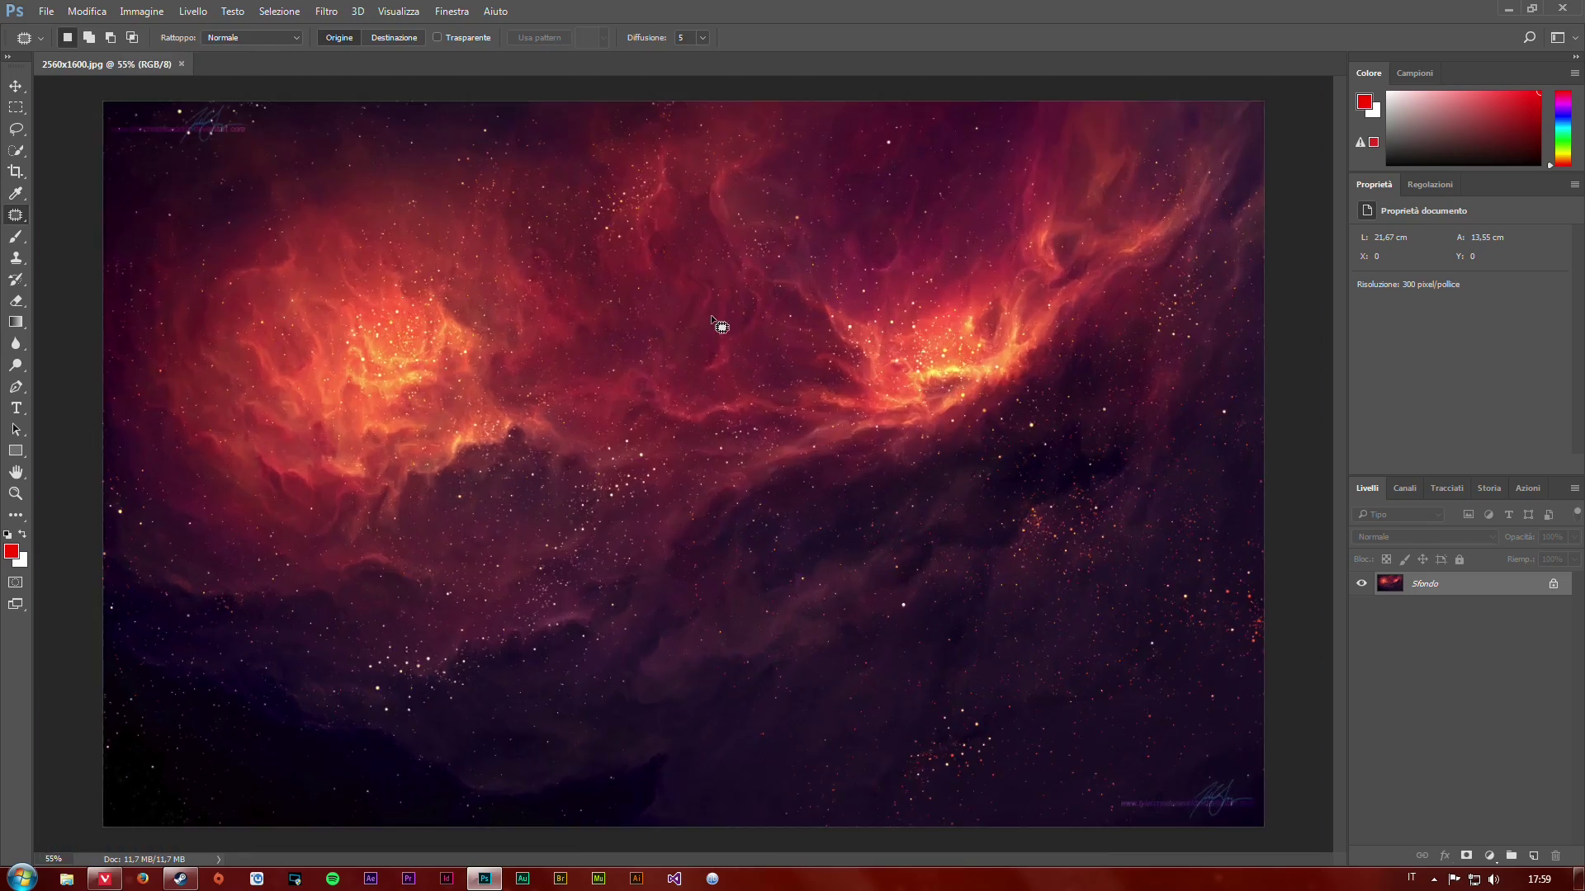
Zoom into the top-left corner and outline the signature and web address with the Patch tool
scroll(711, 324, "down", 1)
scroll(698, 338, "up", 2)
scroll(704, 345, "up", 2)
scroll(751, 412, "down", 3)
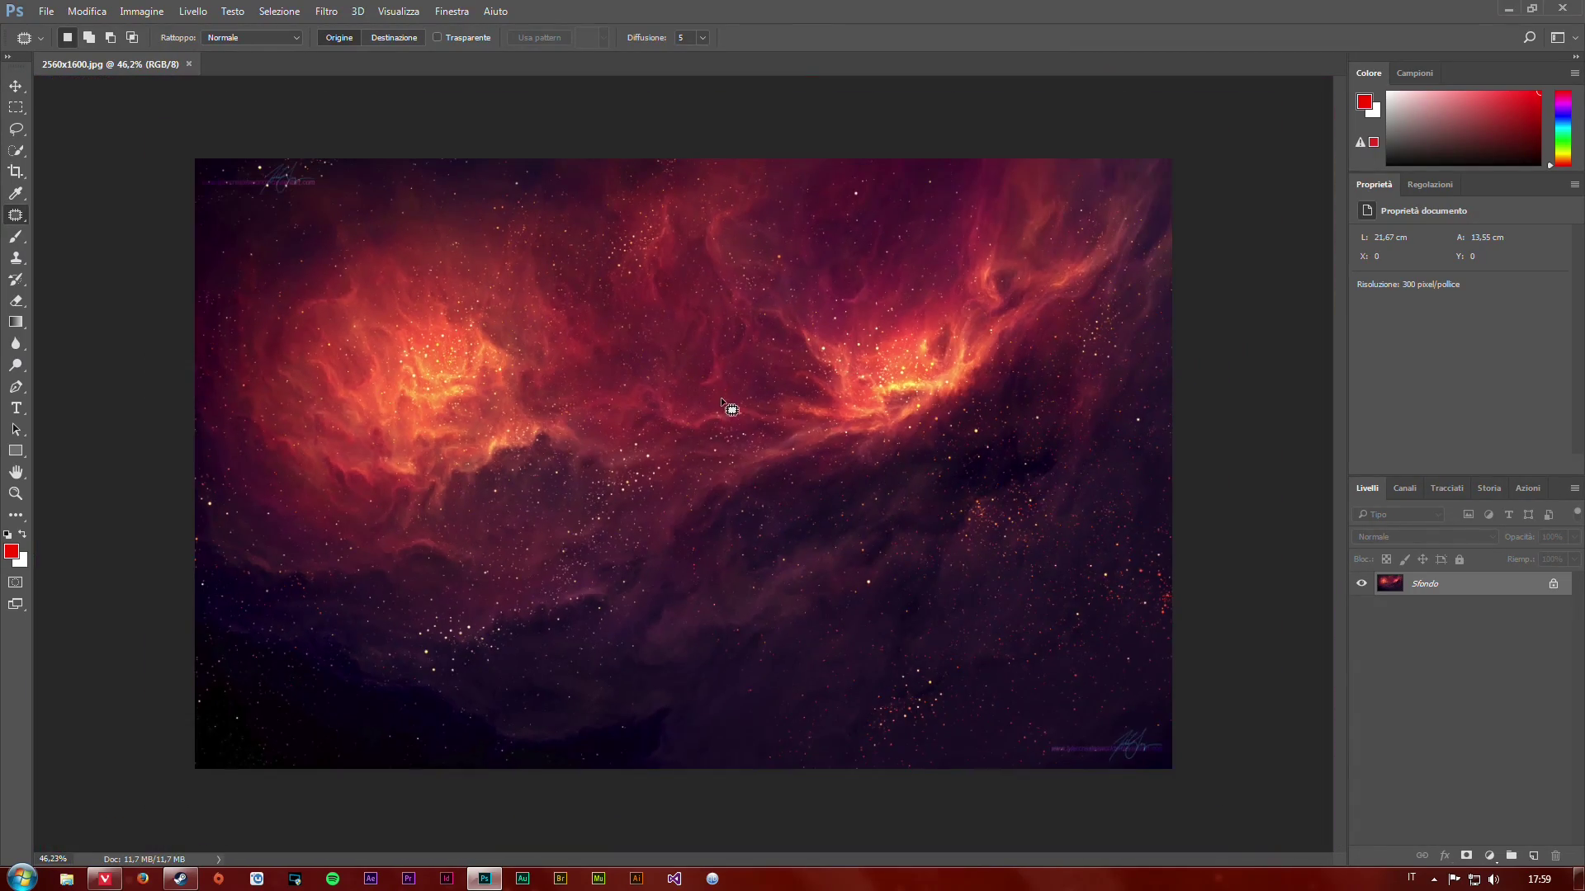
scroll(784, 454, "up", 3)
scroll(818, 475, "down", 1)
left_click_drag(440, 261, 799, 495)
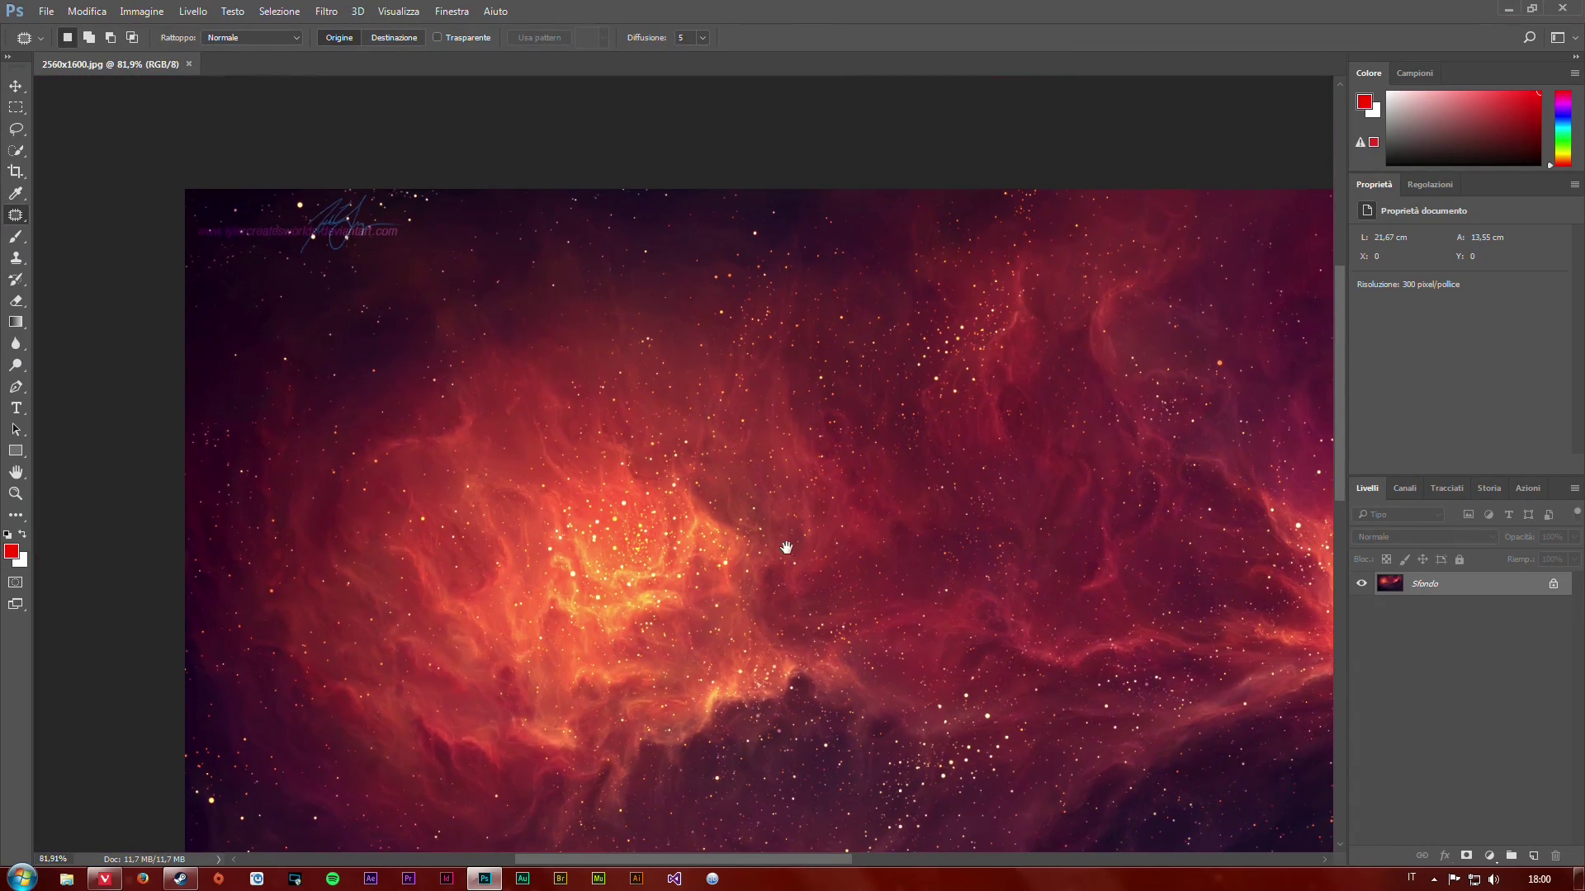
scroll(477, 424, "up", 1)
scroll(503, 487, "down", 1)
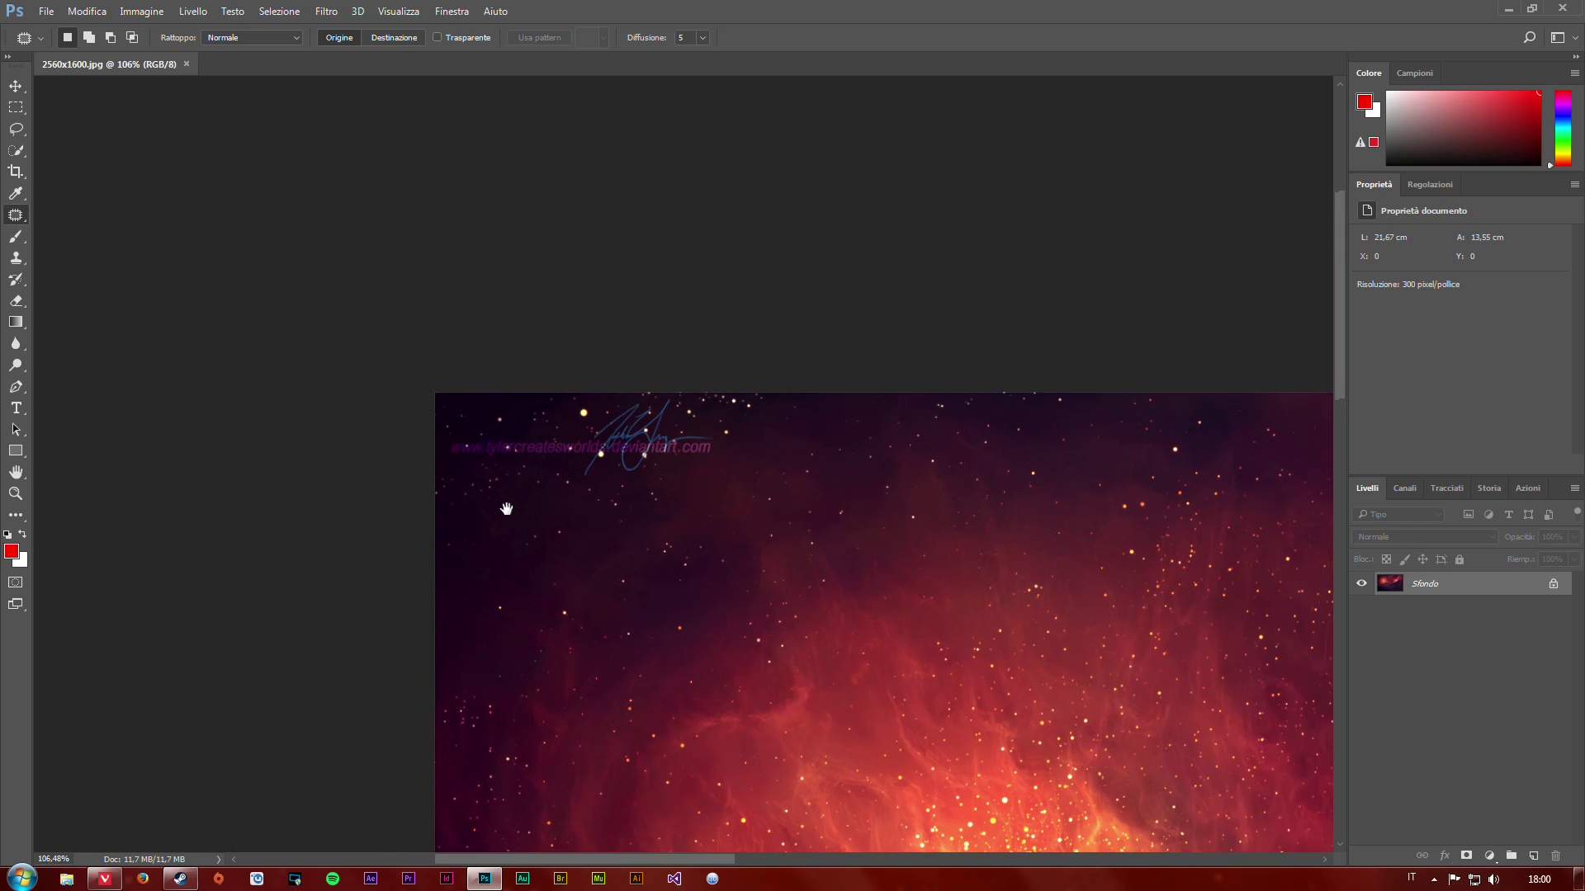
scroll(528, 536, "up", 1)
scroll(499, 499, "up", 1)
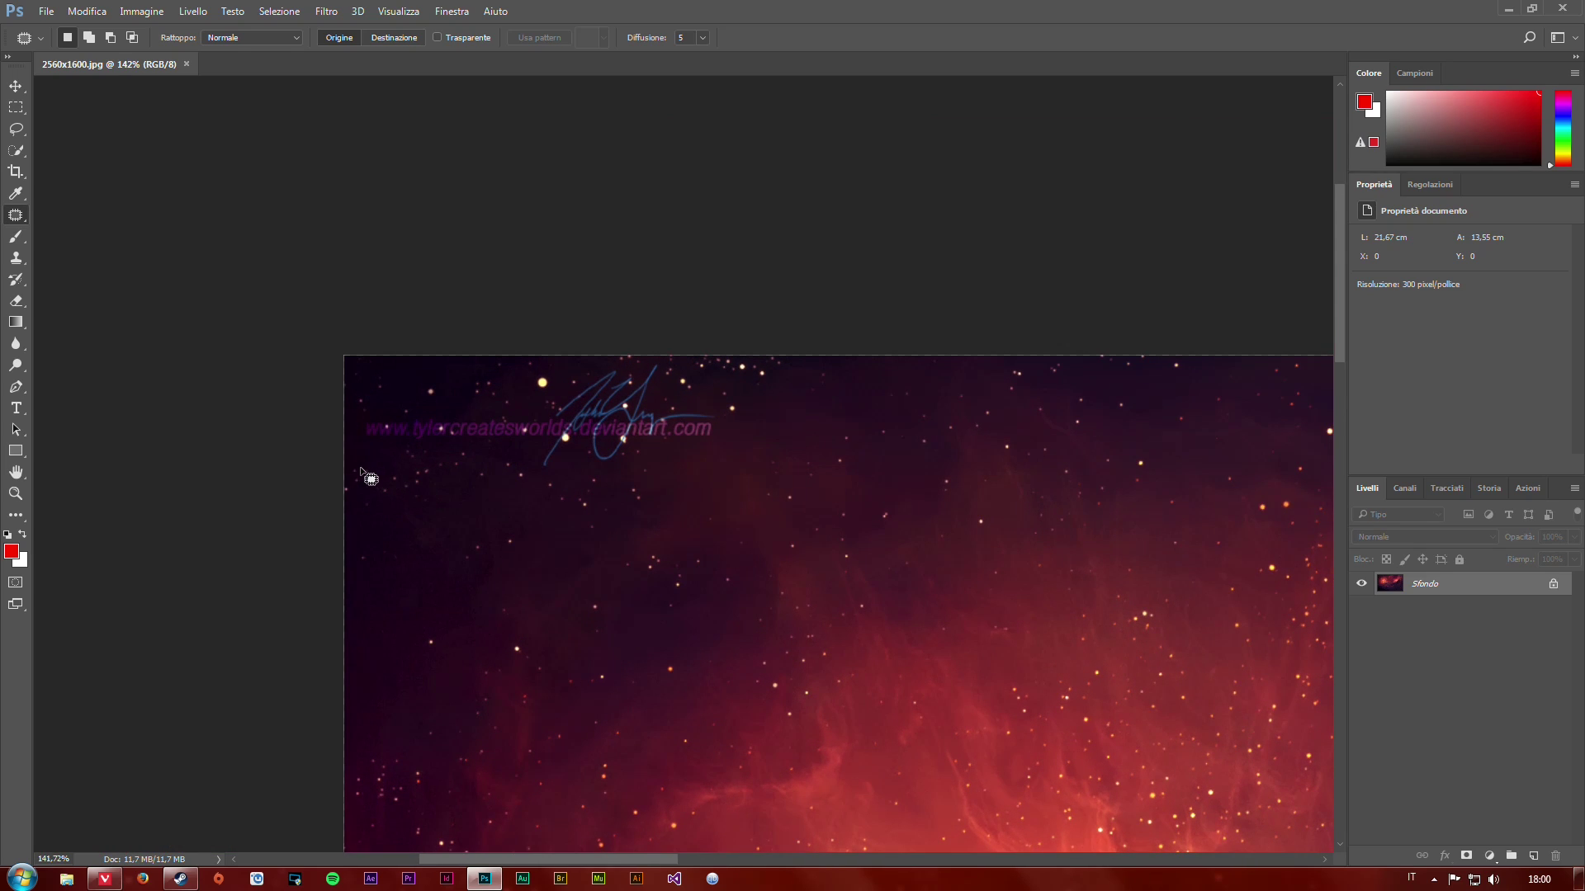
mouse_move(375, 477)
left_mouse_down()
mouse_move(419, 489)
mouse_move(729, 388)
mouse_move(434, 373)
mouse_move(376, 471)
mouse_move(388, 484)
left_mouse_up()
Drag the patch onto clean nearby sky, deselect with the Lasso tool, and zoom in to check
mouse_move(658, 463)
left_mouse_down()
mouse_move(652, 450)
mouse_move(1031, 438)
left_mouse_up()
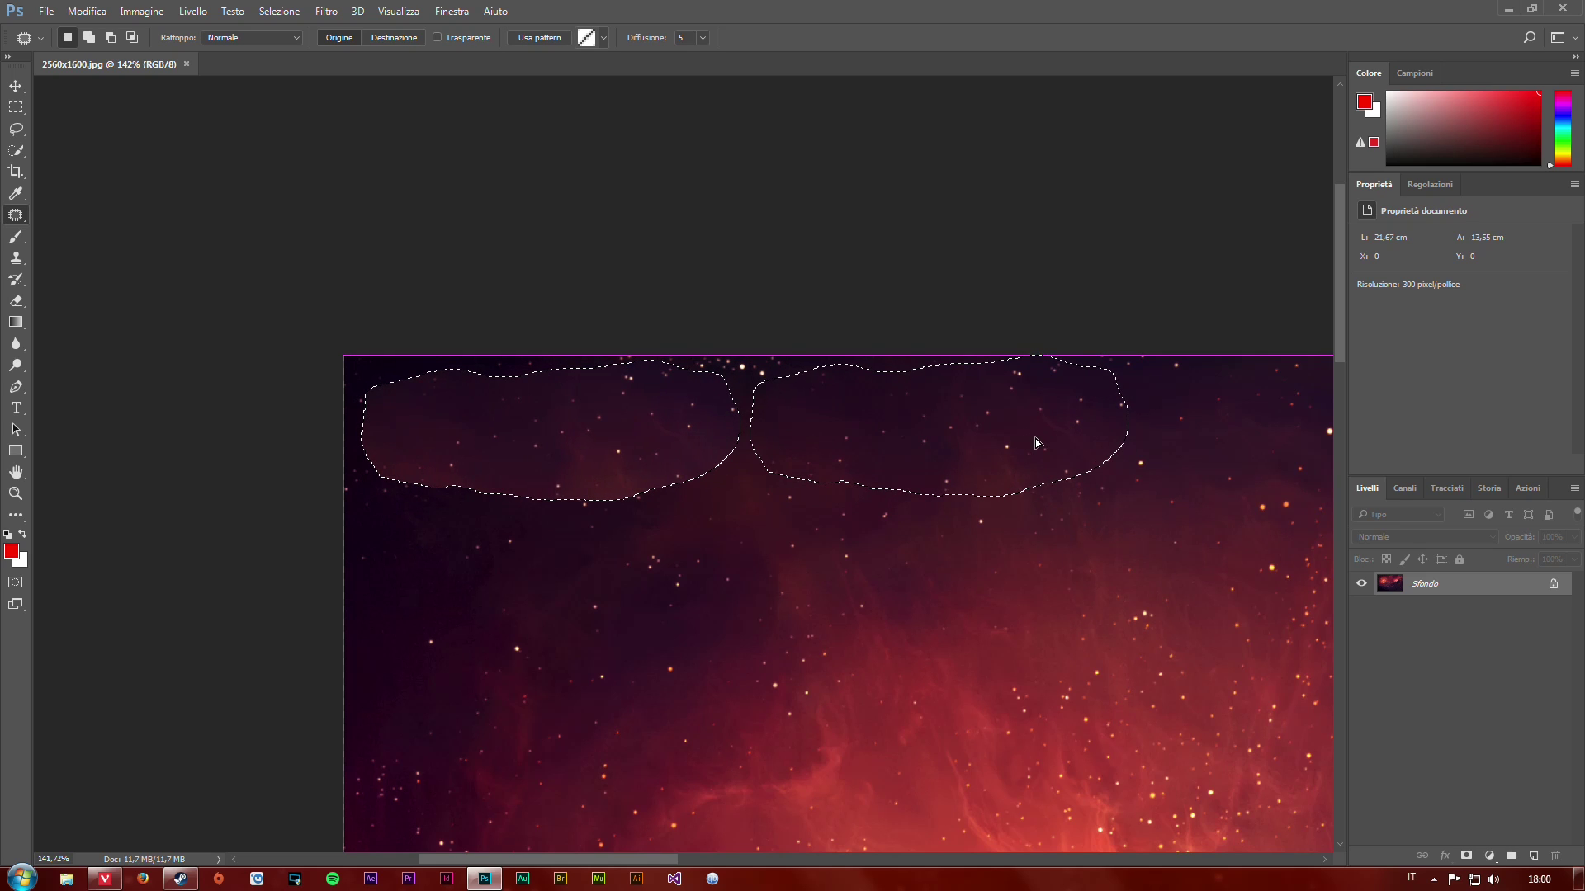
left_click(16, 129)
left_click(484, 435)
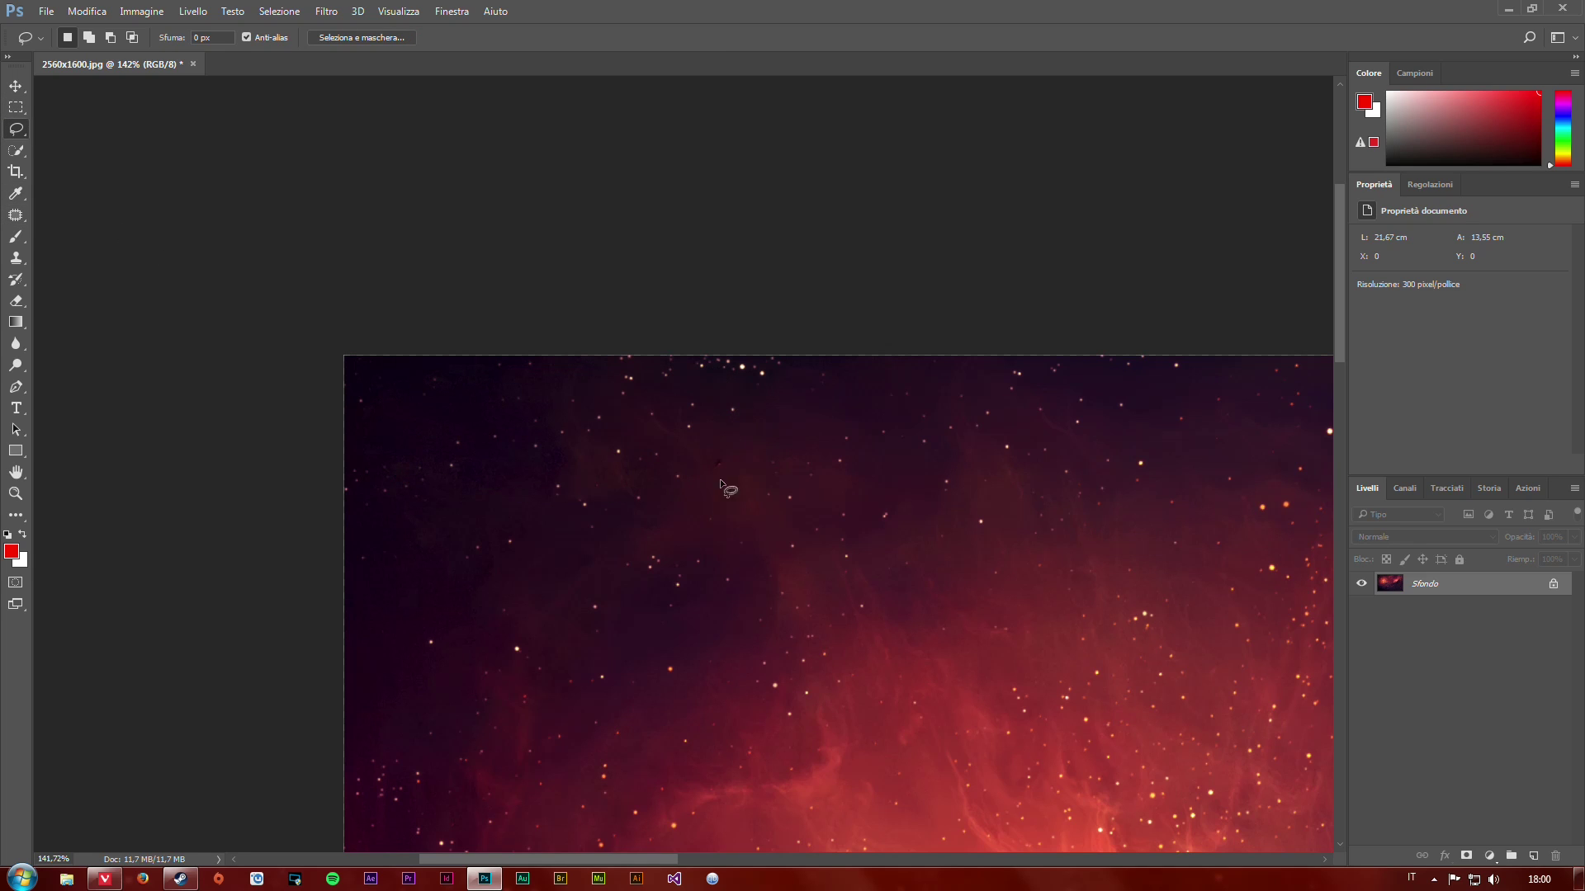
scroll(908, 531, "down", 2)
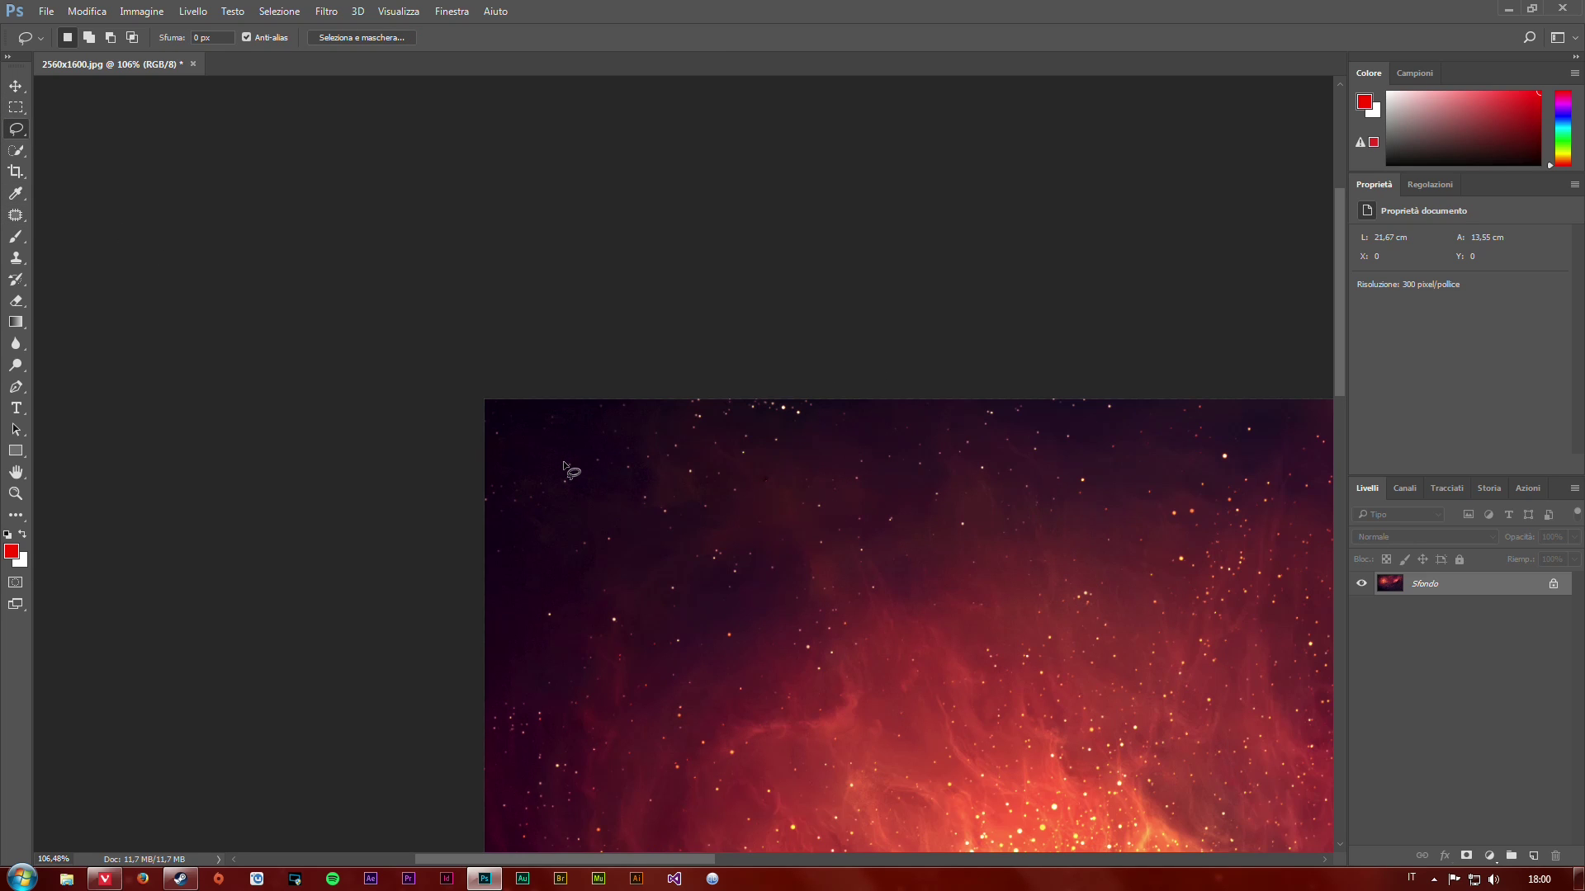
scroll(670, 515, "up", 3)
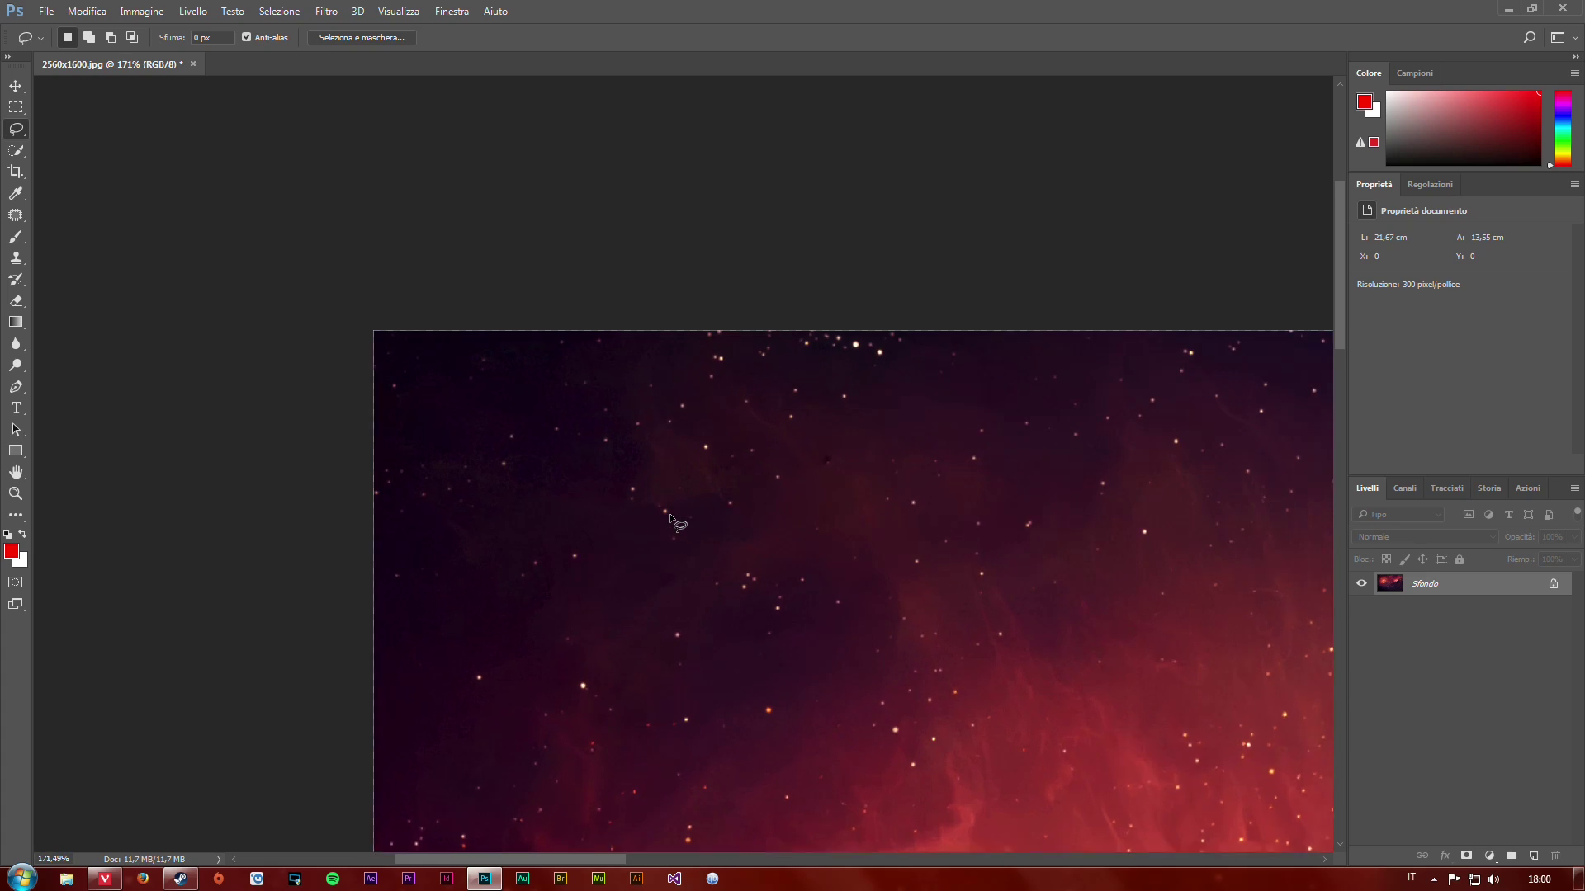
scroll(670, 515, "up", 1)
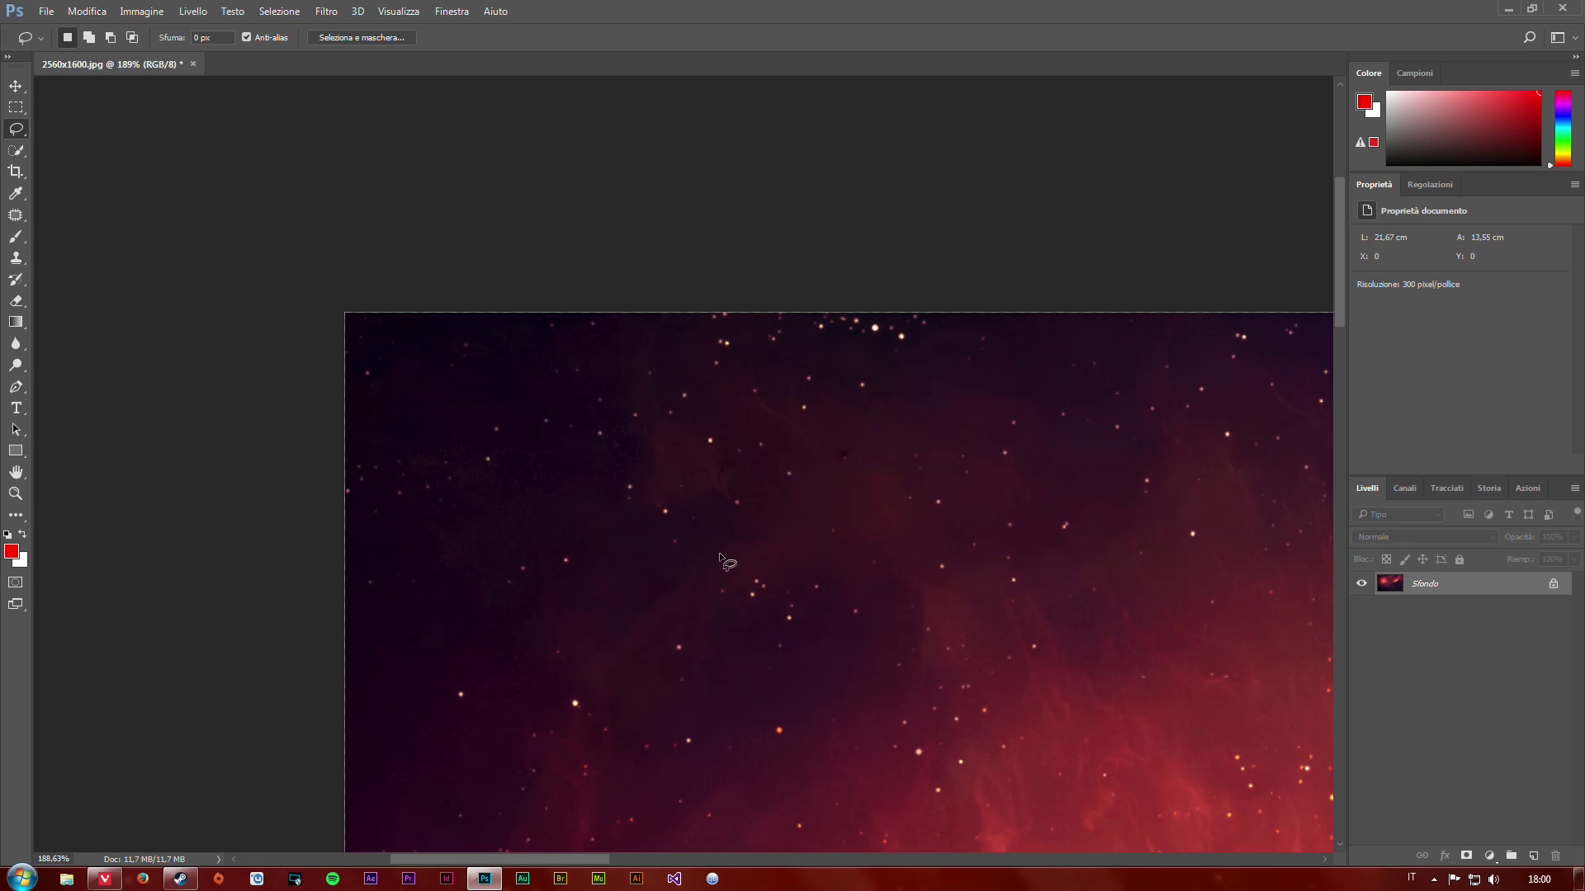
left_click(17, 214)
right_click(16, 214)
left_click(206, 231)
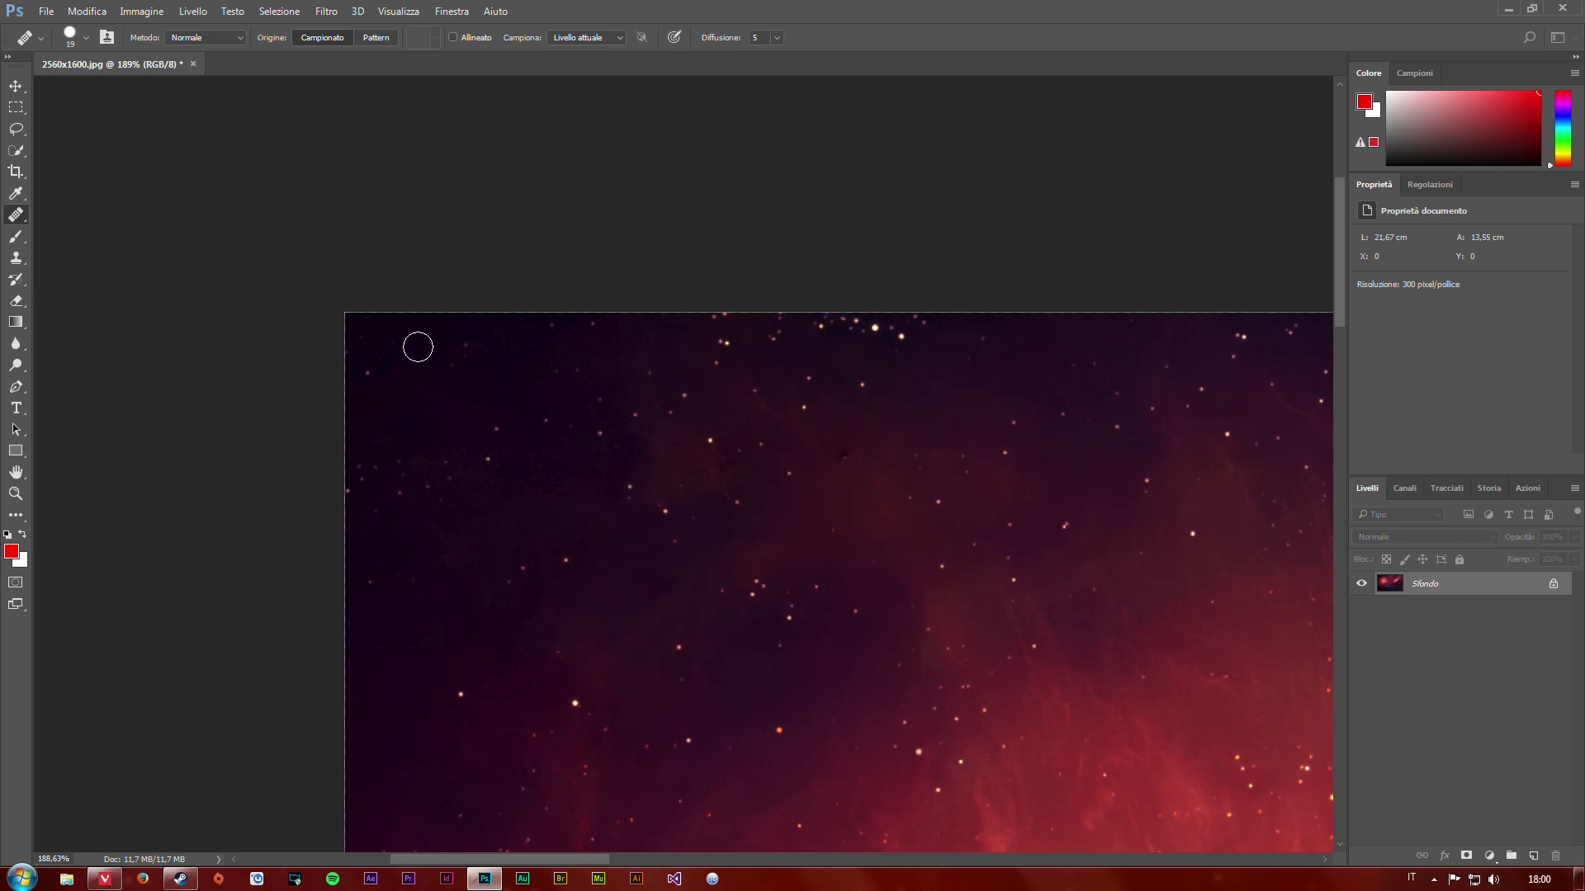
key("alt")
left_click(842, 455)
left_click(596, 513, "alt")
left_click(664, 511)
scroll(732, 501, "down", 1)
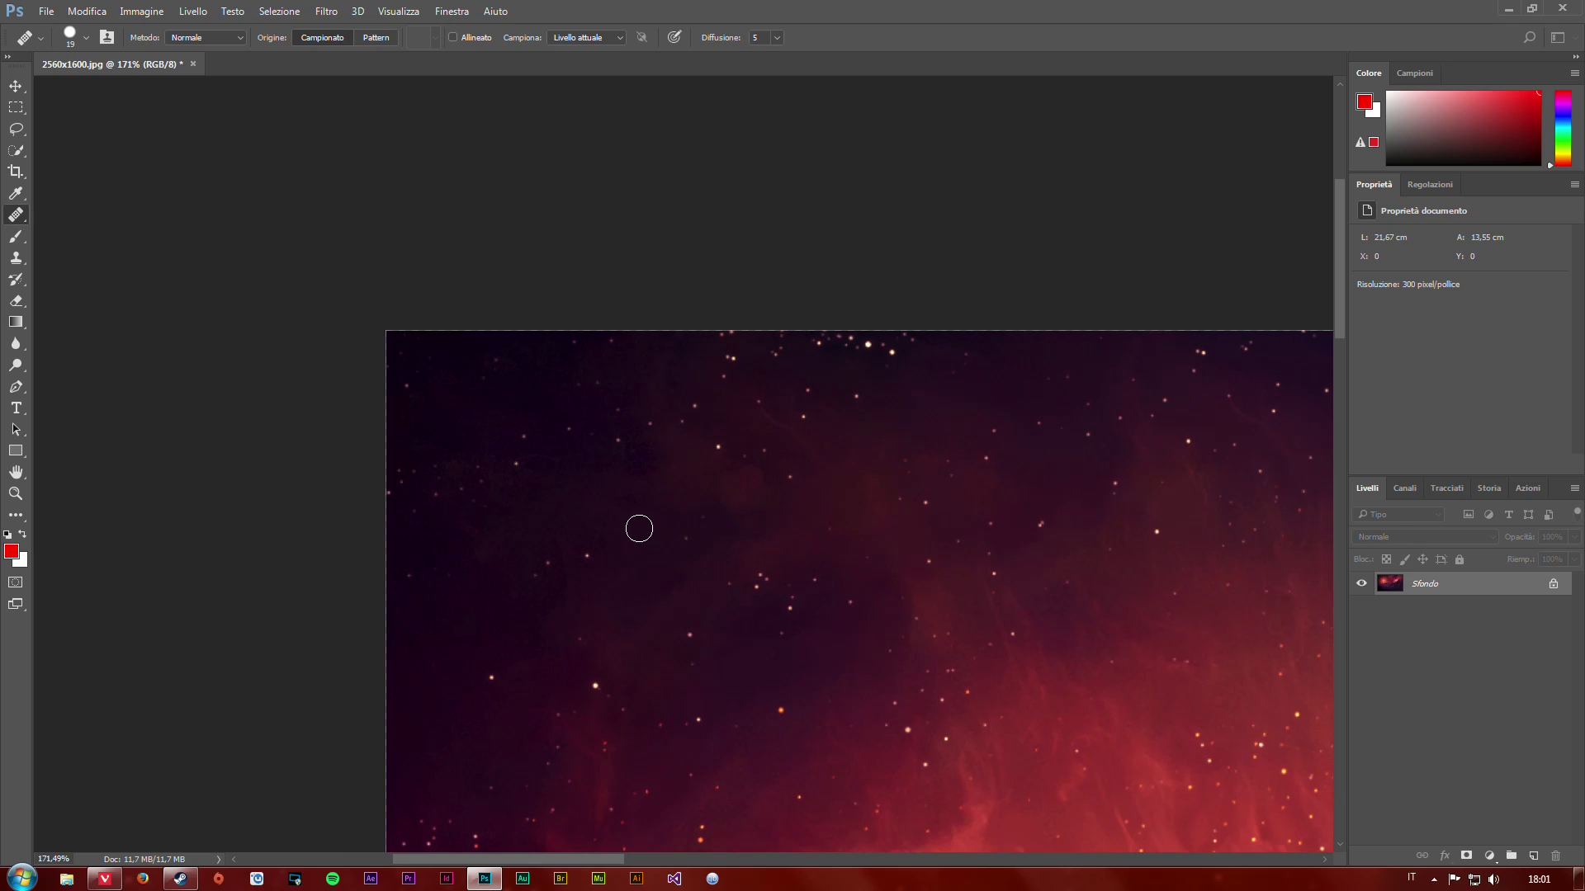
left_click(753, 510, "alt")
scroll(812, 603, "down", 3)
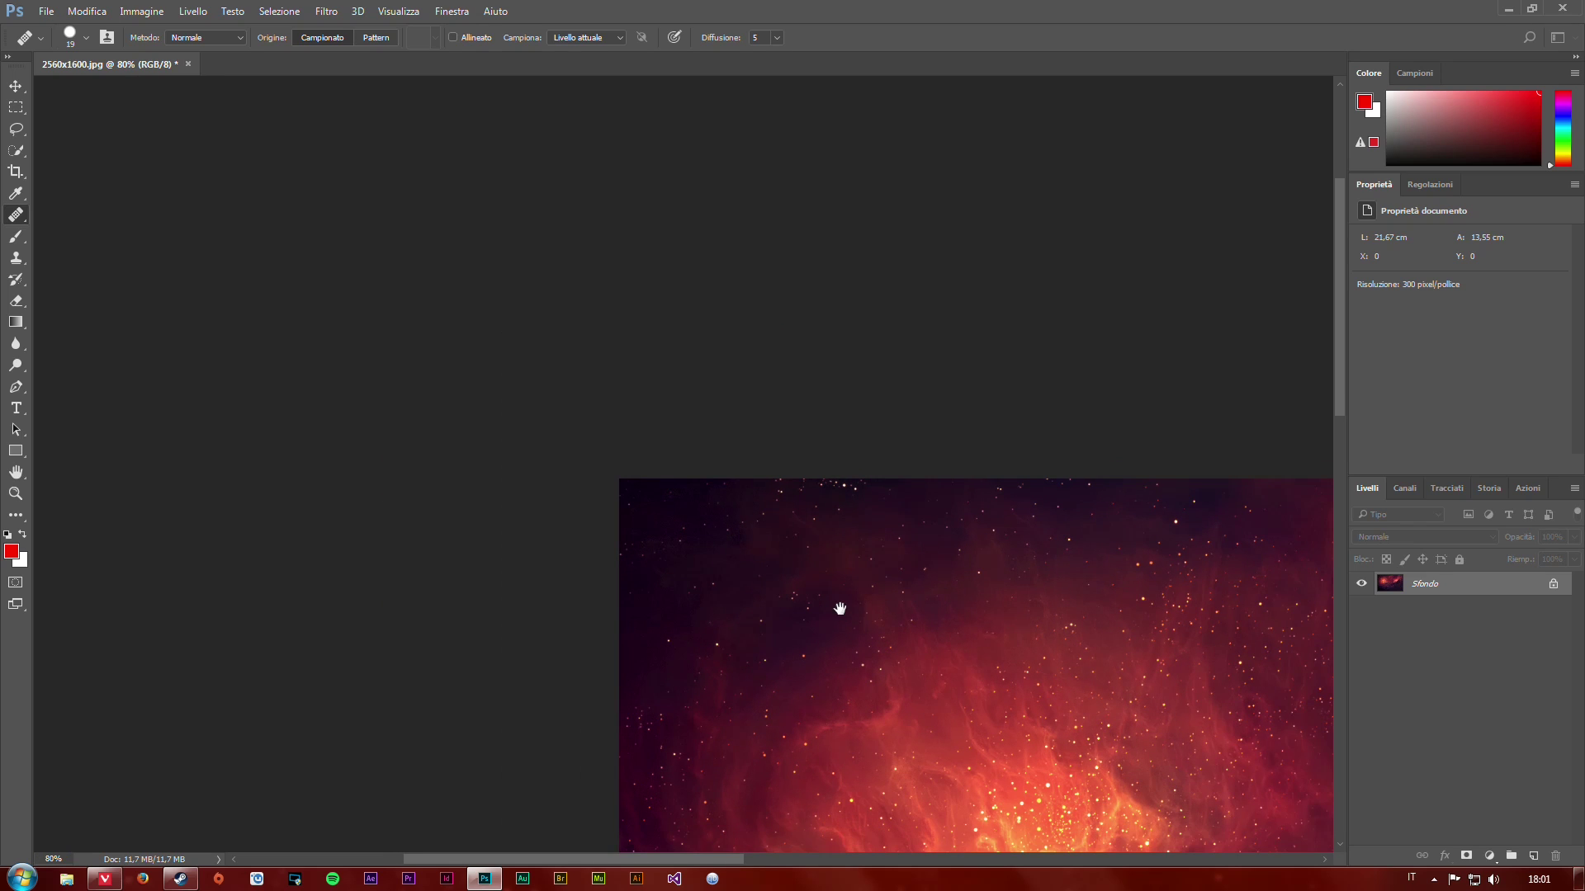
left_click_drag(840, 609, 480, 466)
scroll(621, 525, "down", 1)
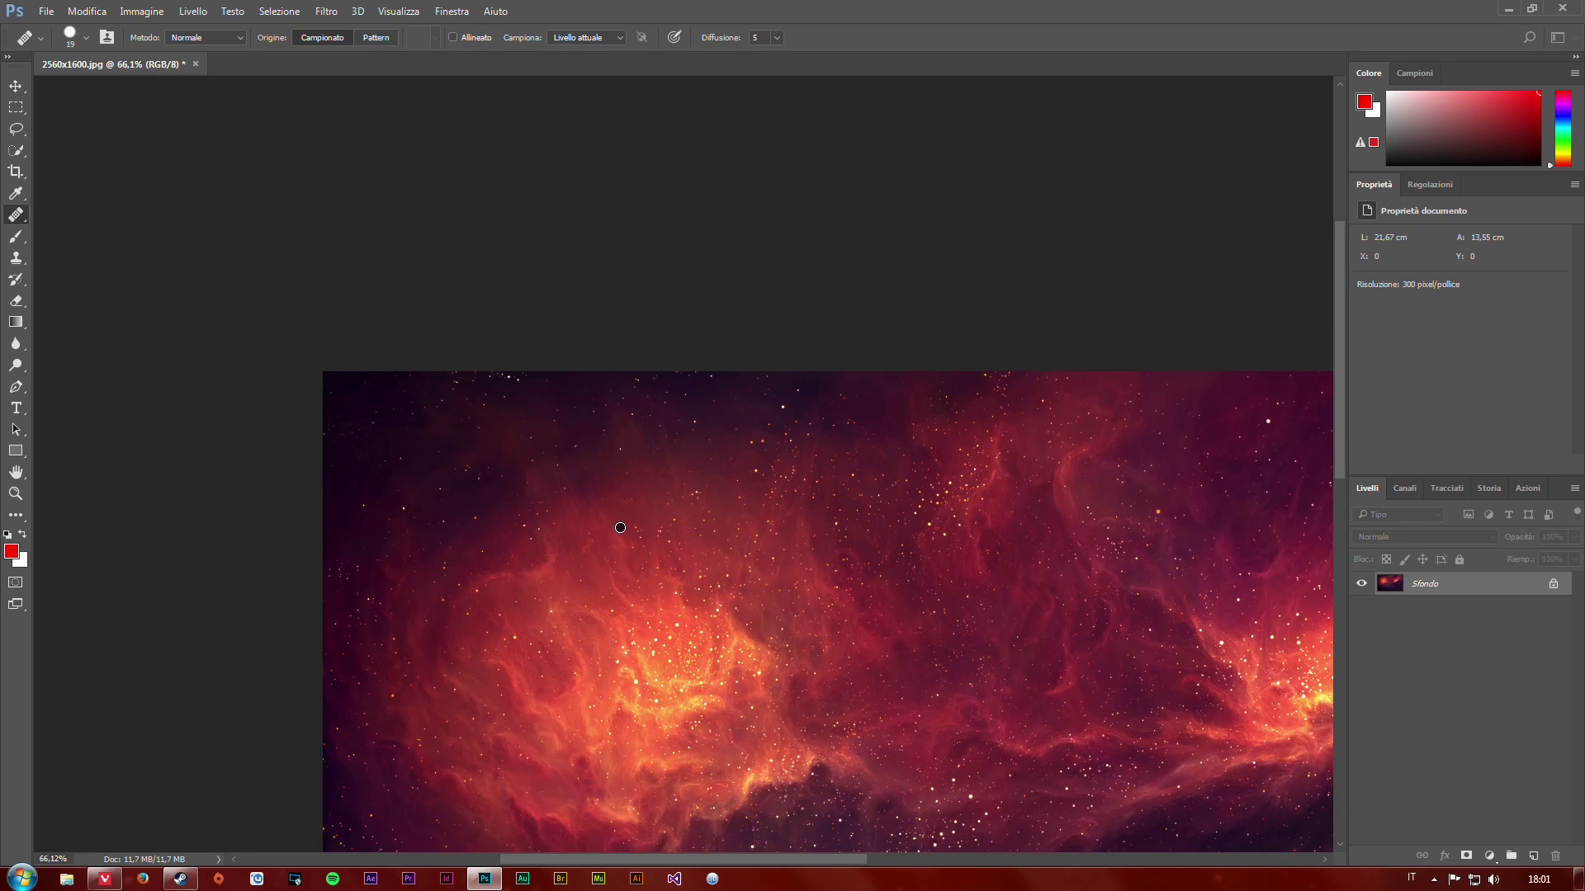
scroll(621, 527, "down", 1)
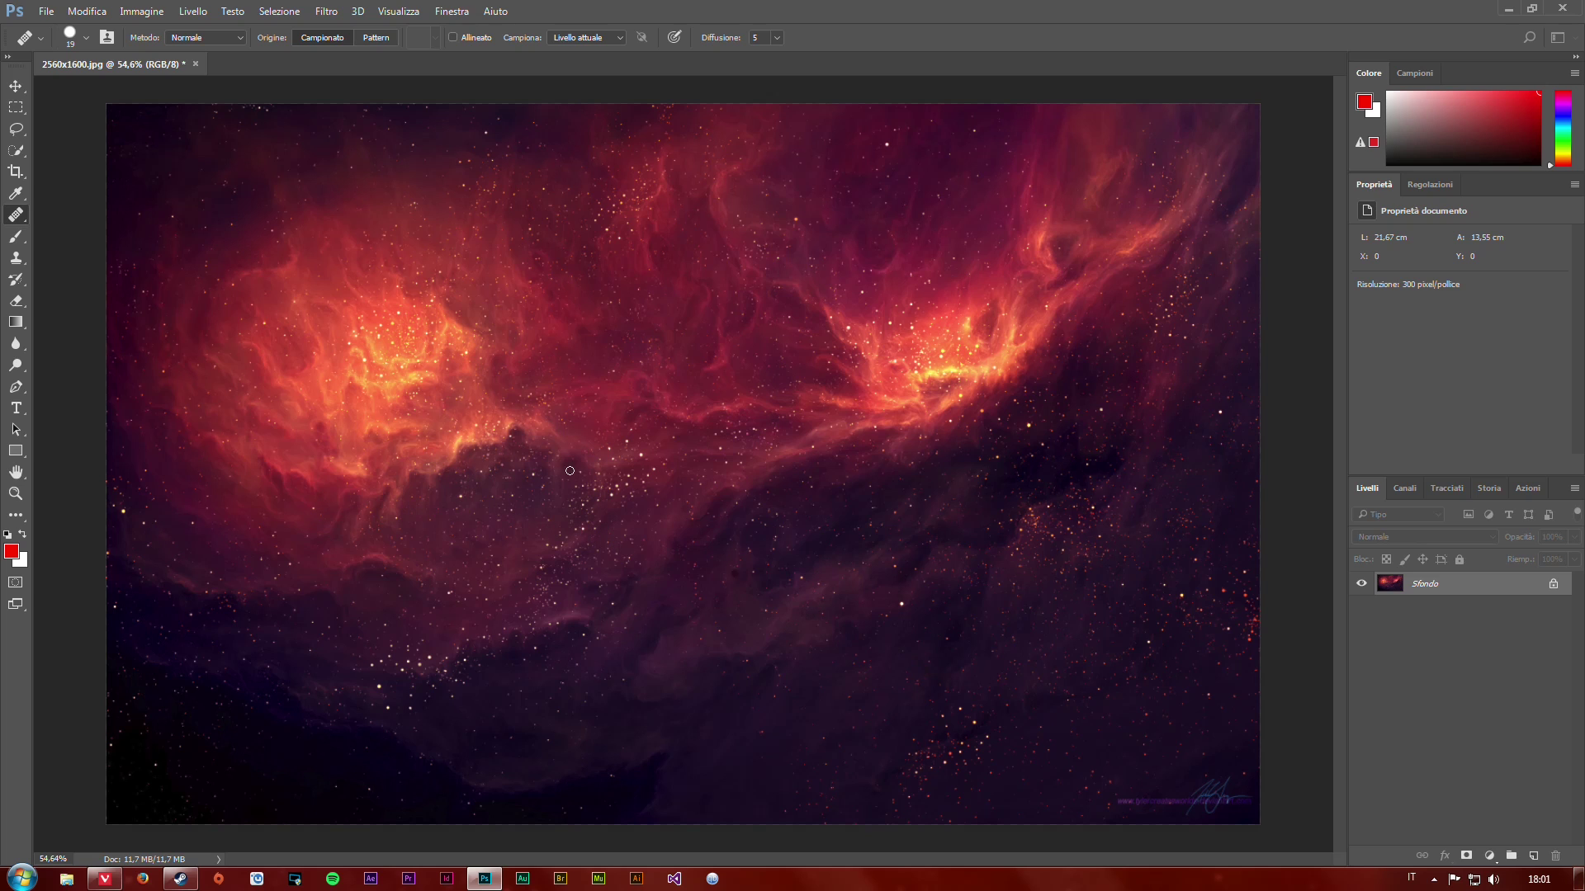
scroll(366, 164, "up", 2)
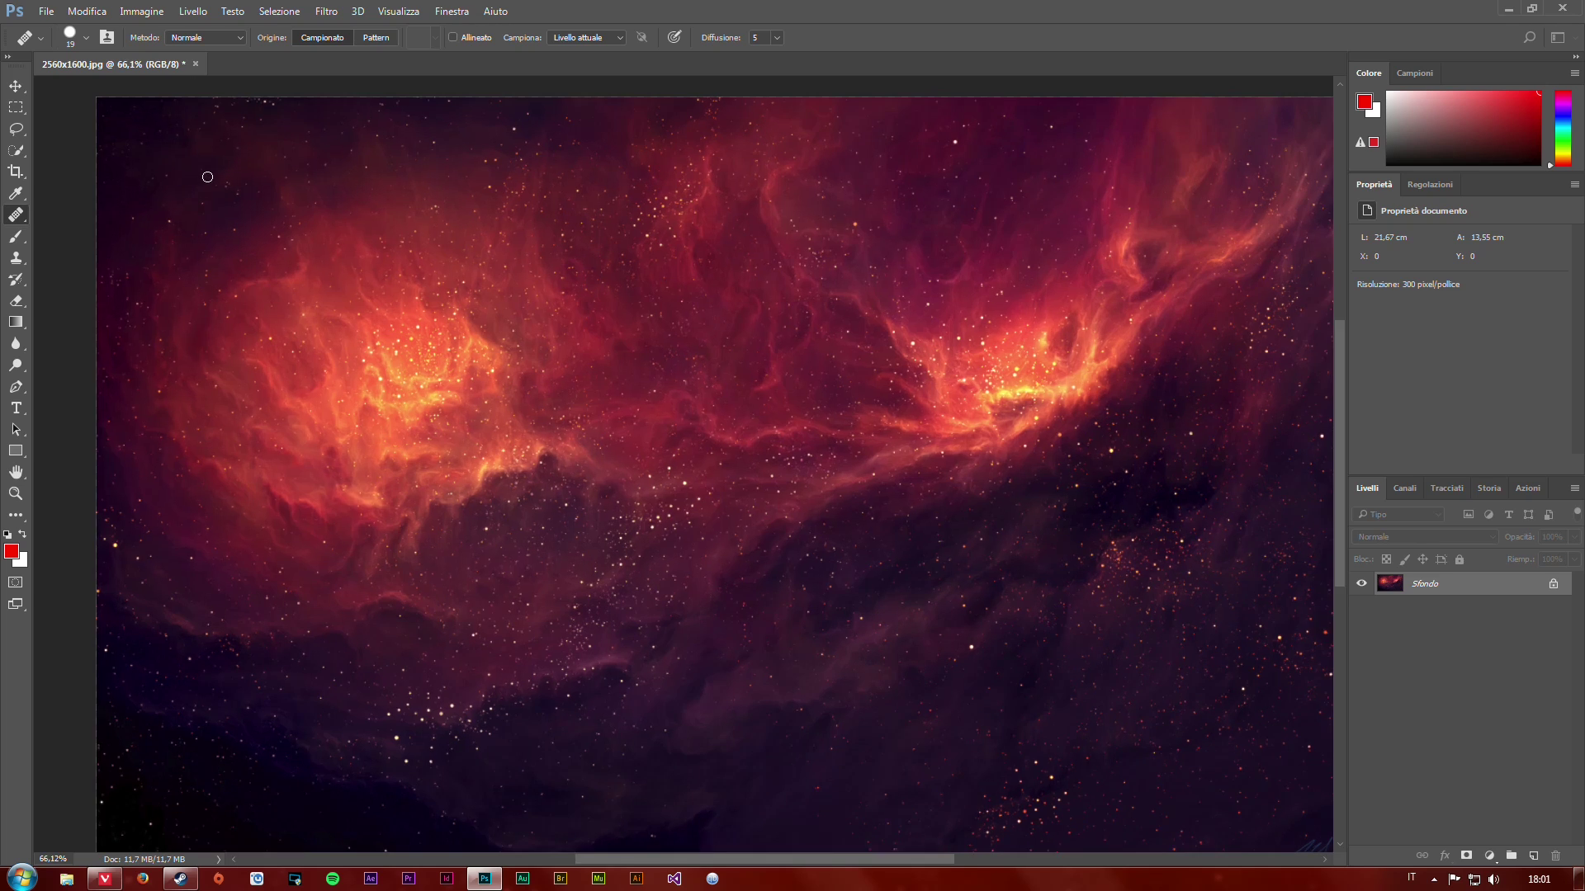
scroll(204, 169, "up", 2)
left_click_drag(219, 187, 537, 488)
scroll(619, 484, "up", 2)
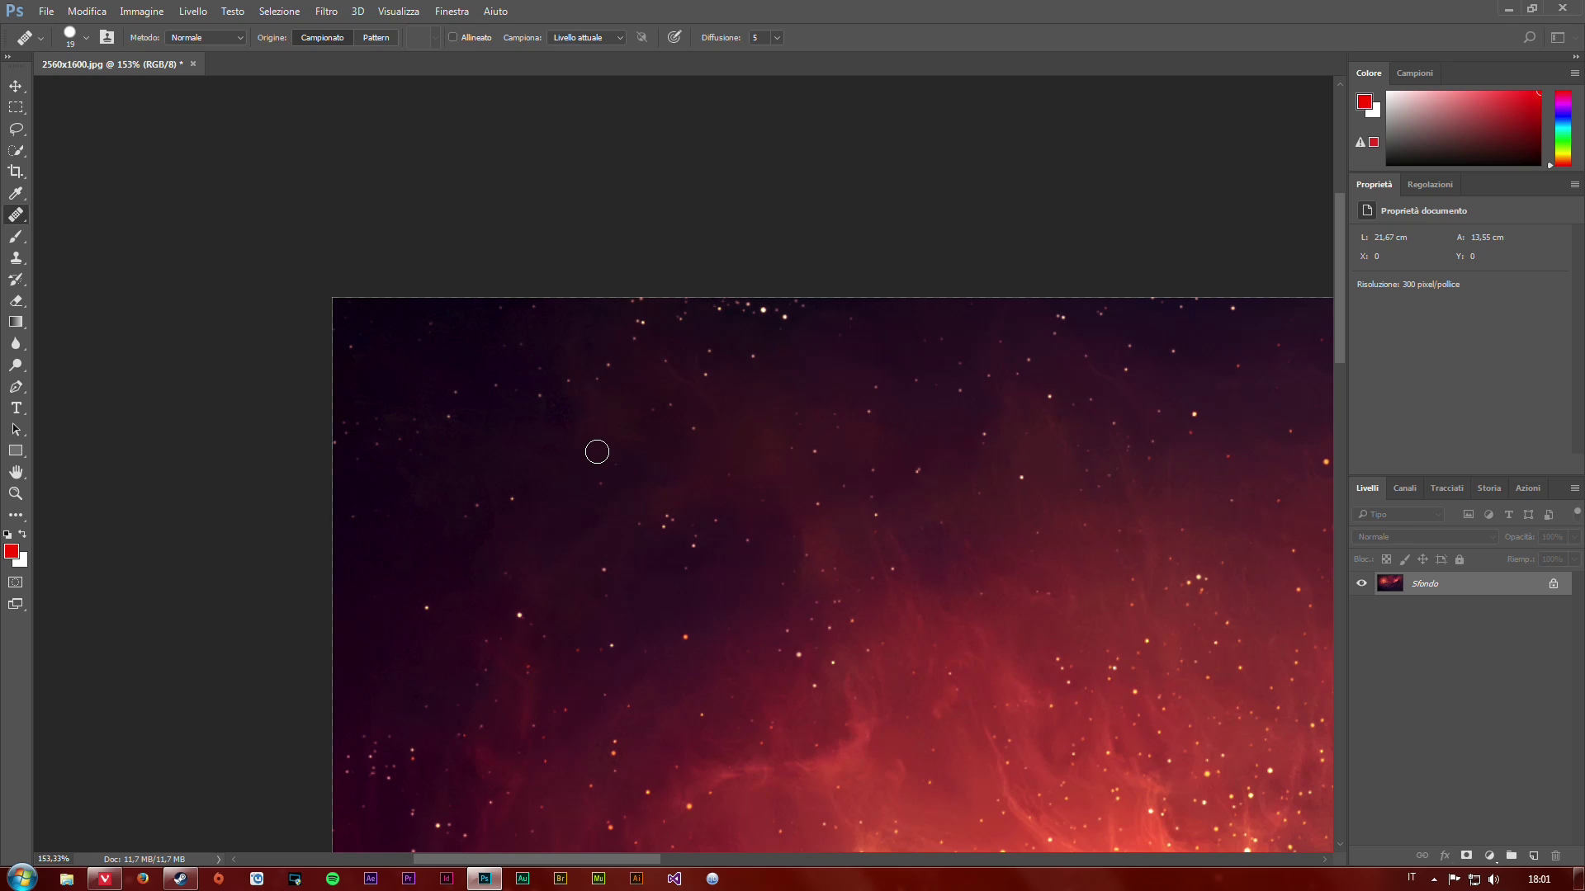
scroll(581, 496, "down", 1)
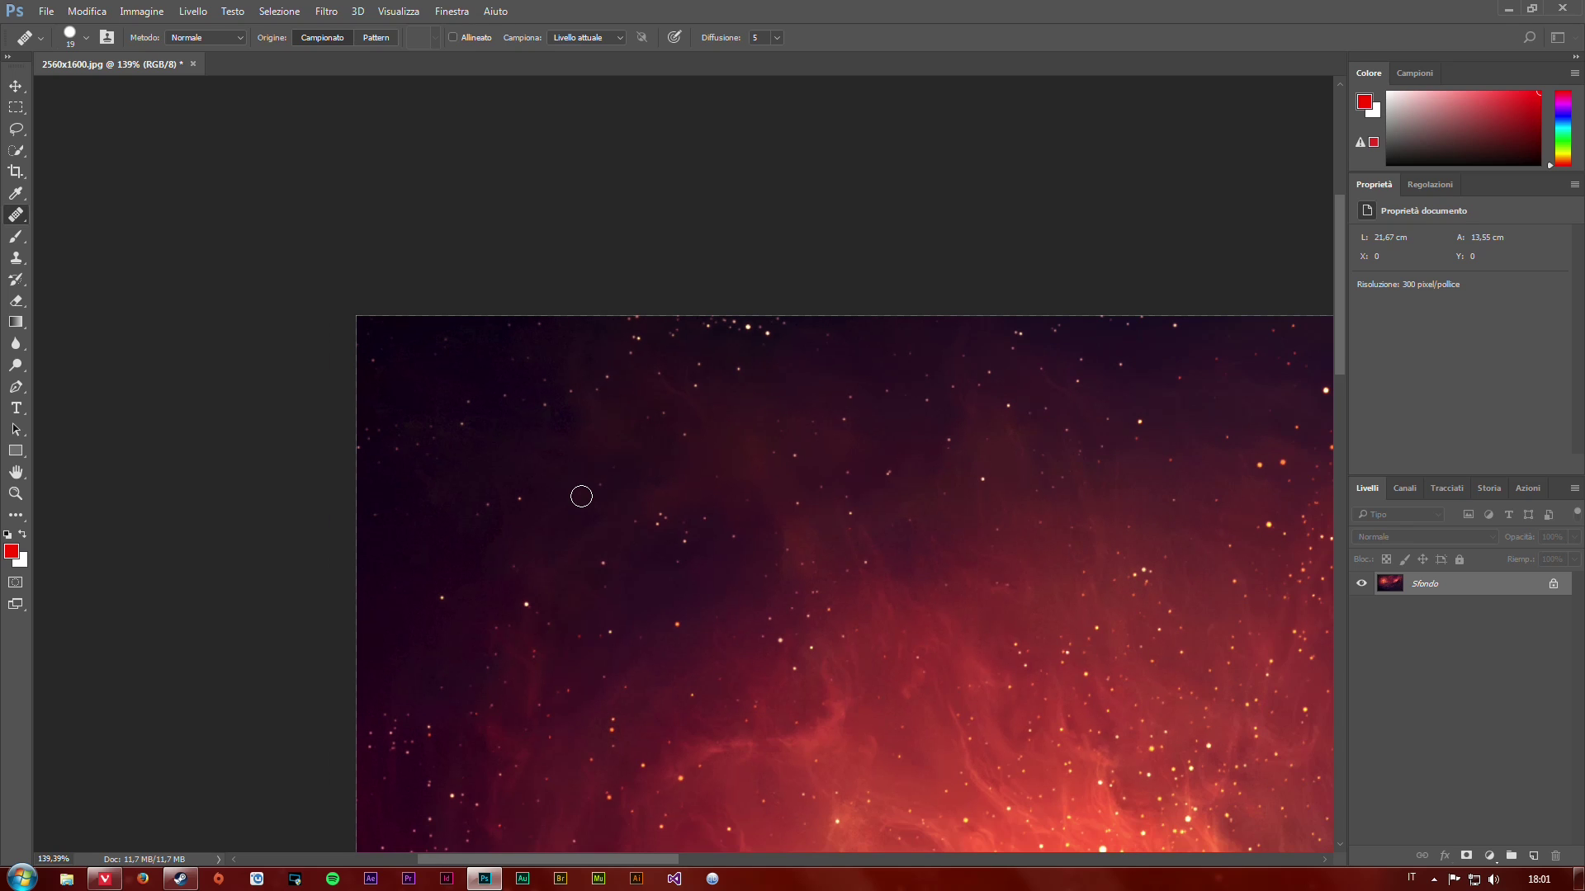
scroll(462, 380, "down", 1)
scroll(474, 396, "up", 2)
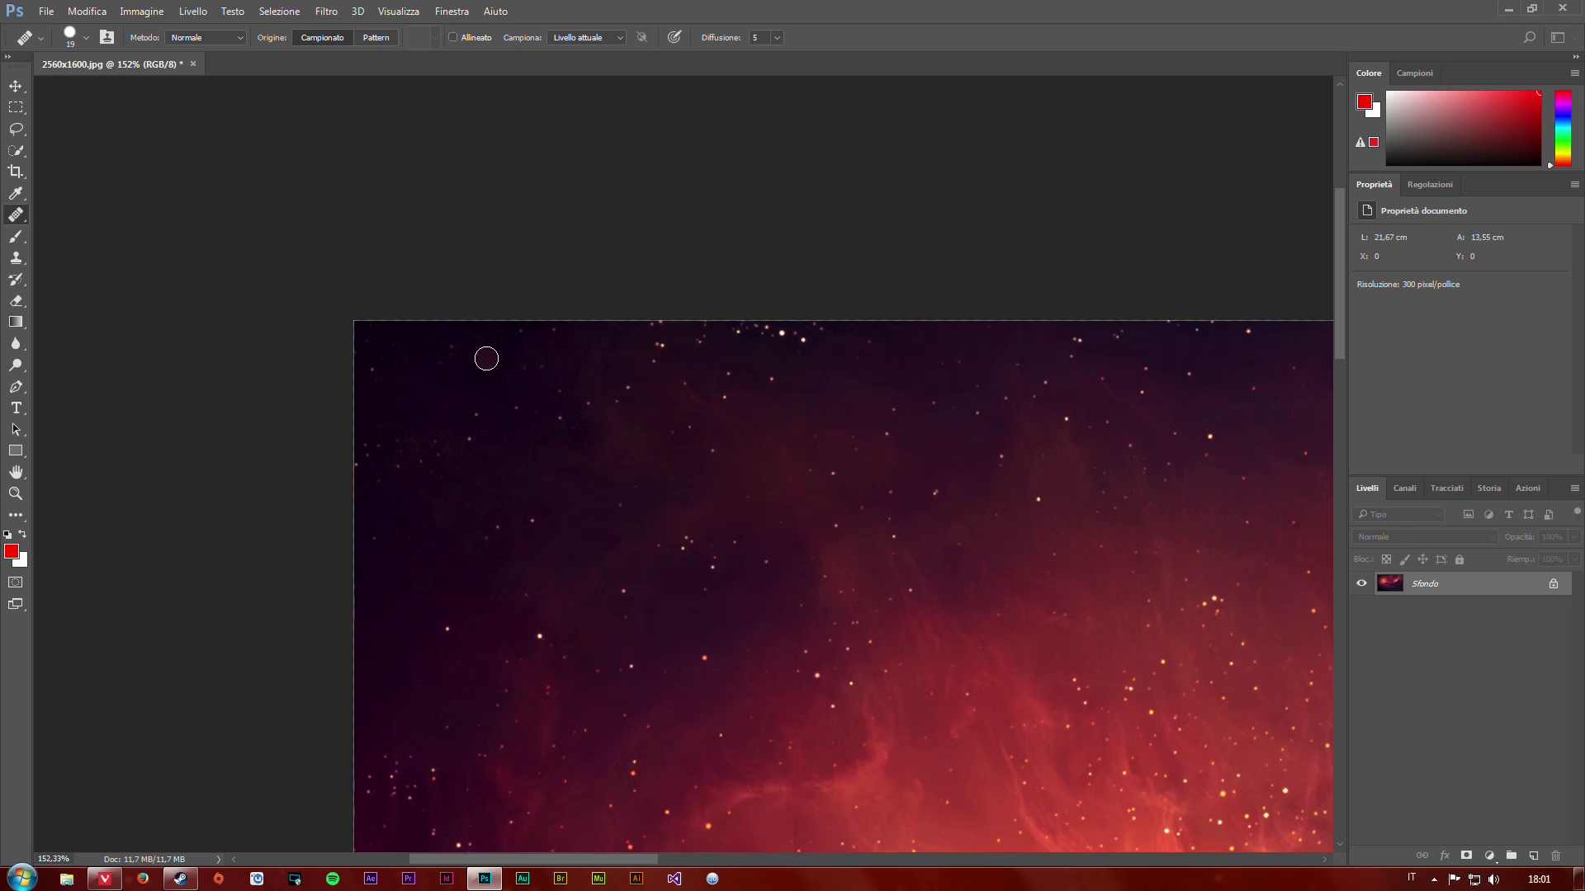
scroll(655, 563, "up", 1)
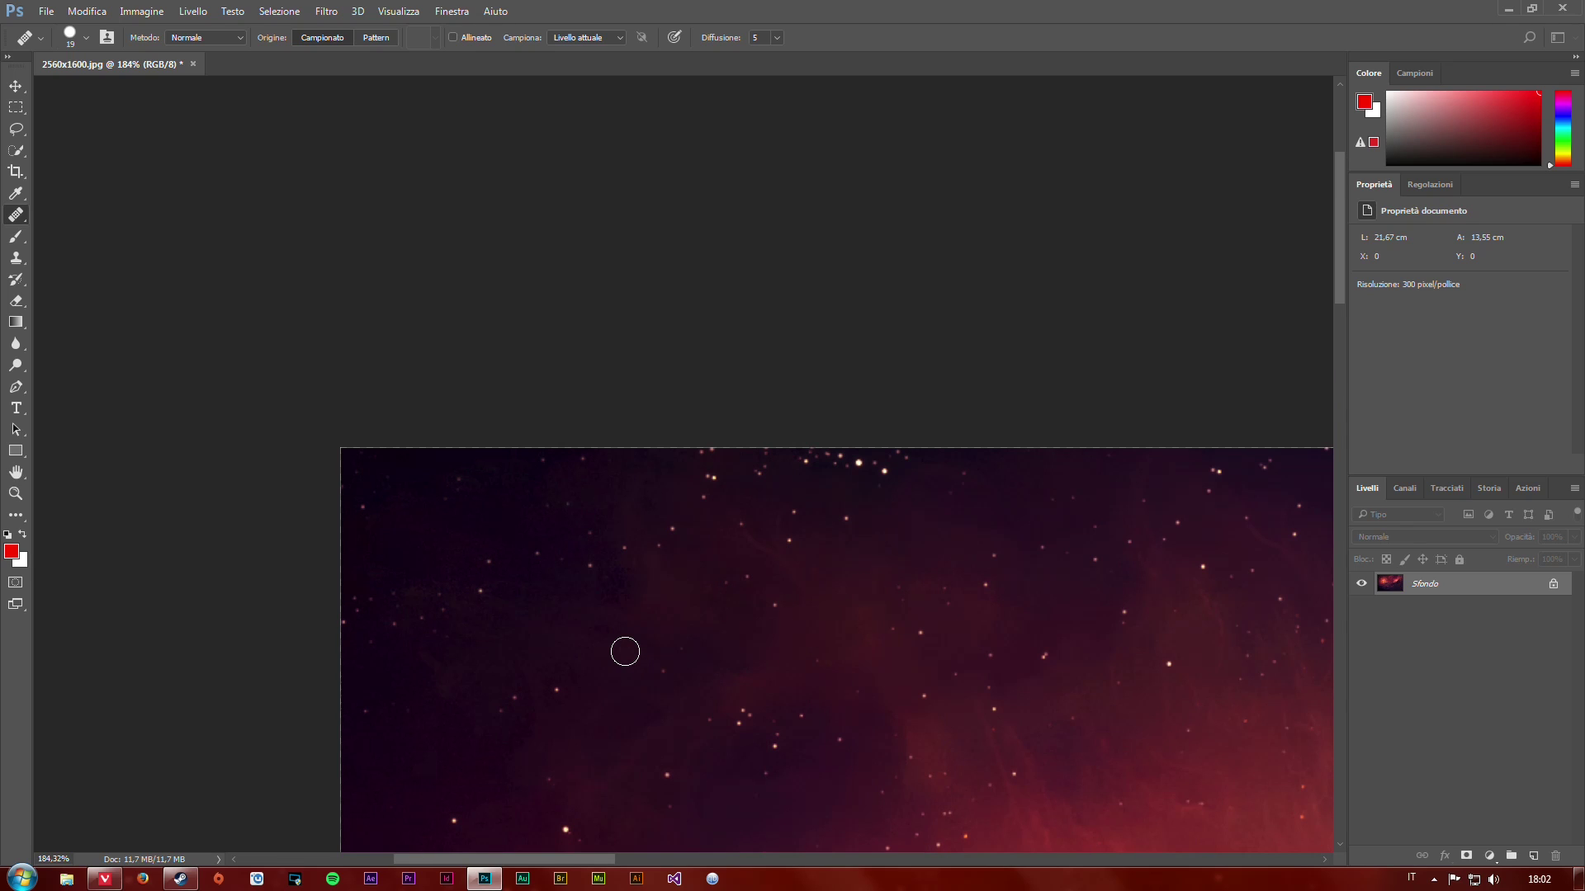
scroll(635, 654, "down", 1)
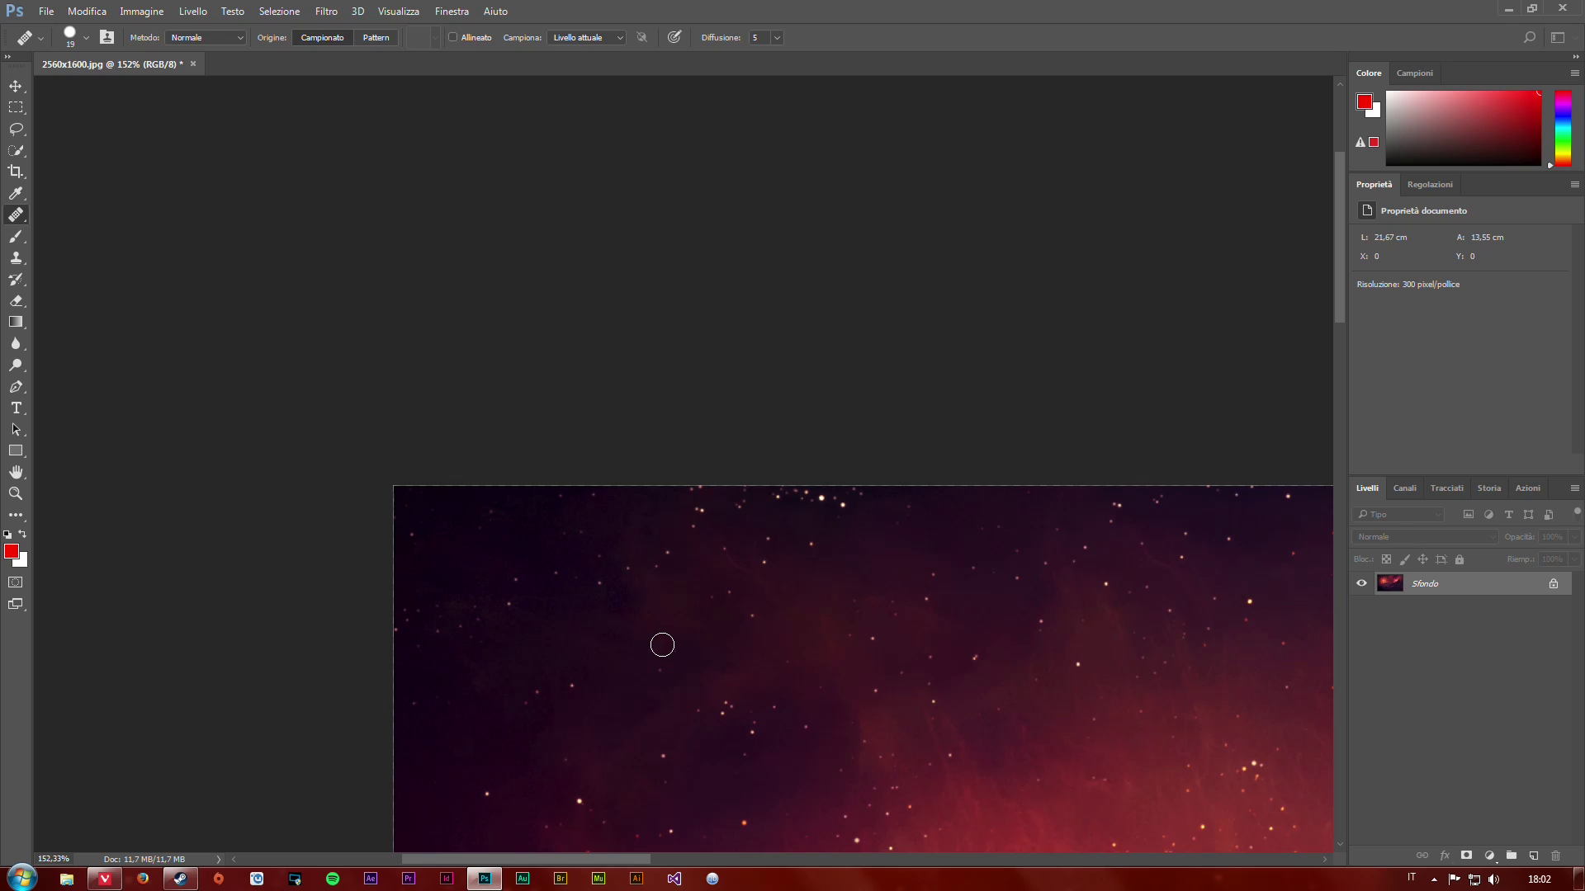
Try healing a spot in the dark top-left sky, then undo the reddish blotch it left
left_click(431, 534)
key("ctrl+z")
scroll(540, 606, "up", 1)
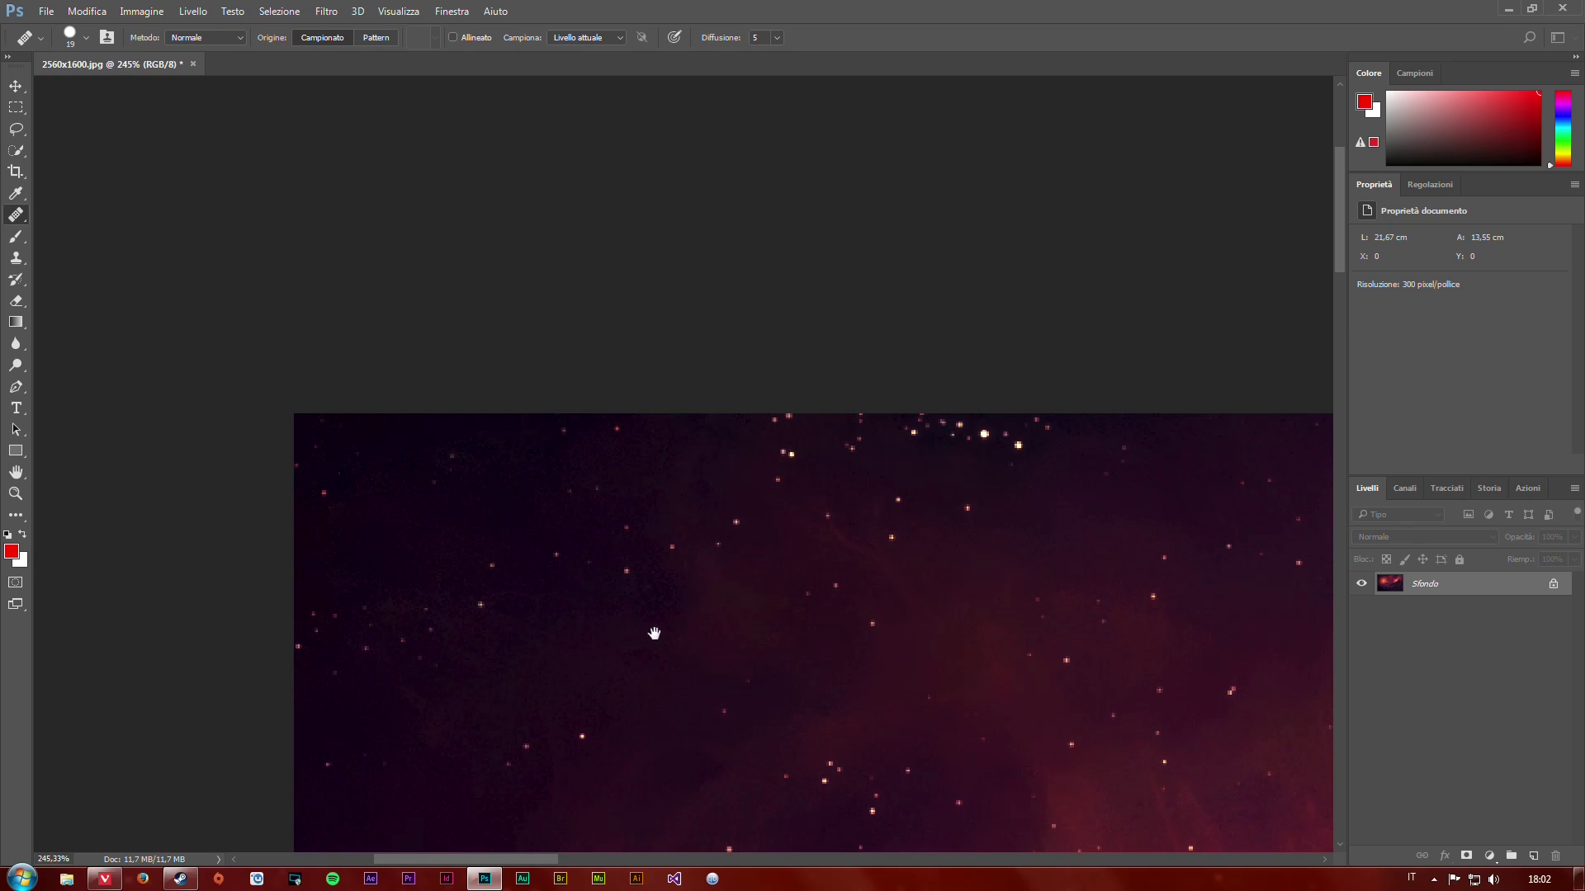
scroll(631, 630, "down", 2)
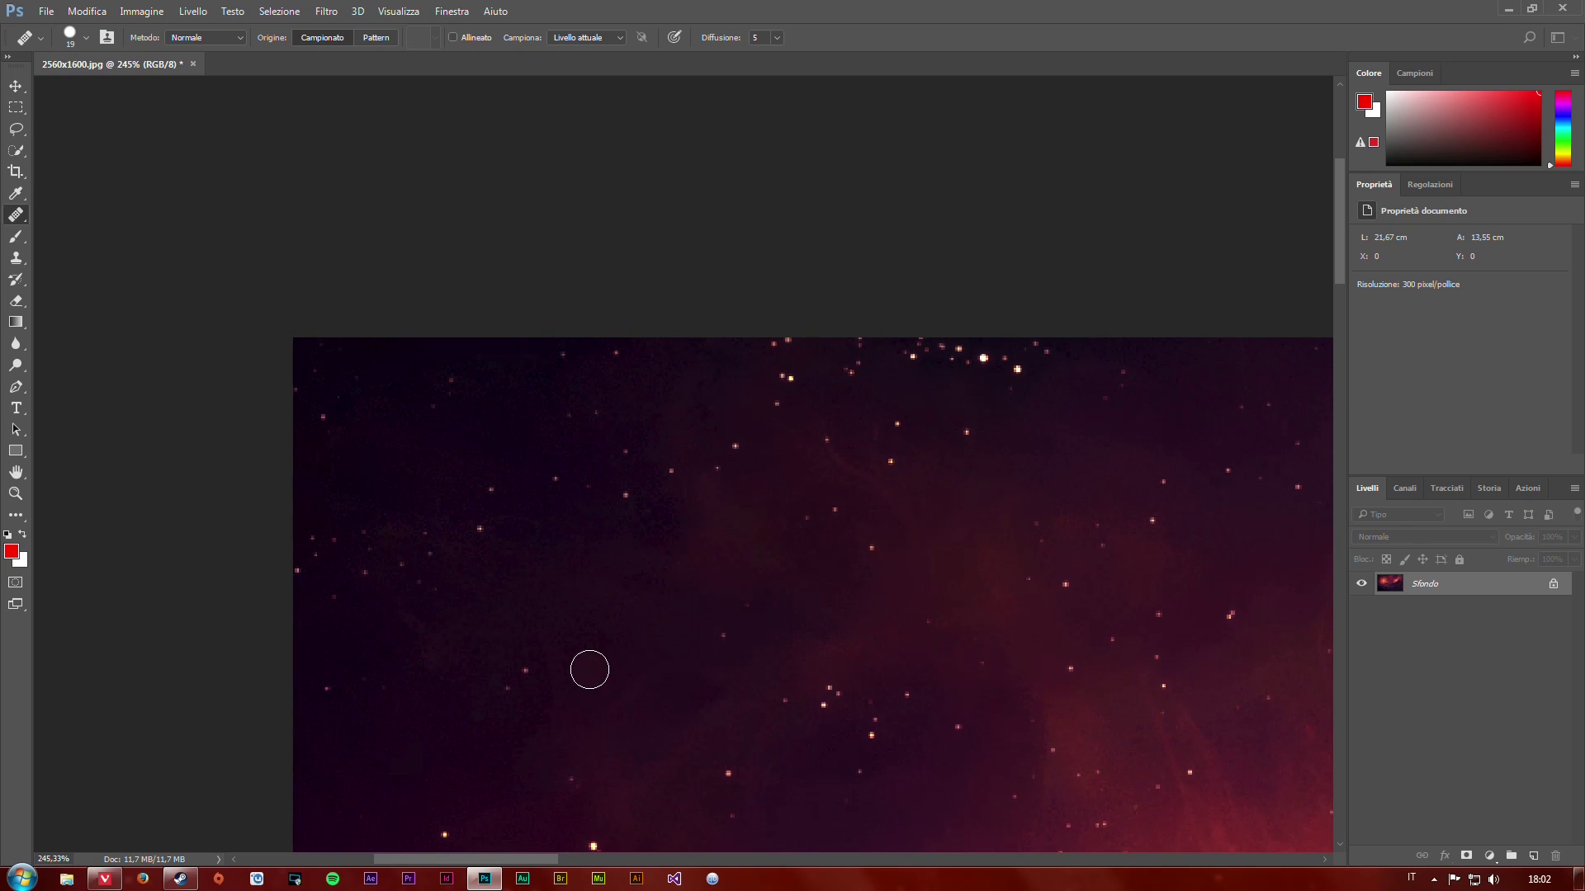
Clone four bright stars into the empty top-left sky, then zoom out to the full wallpaper
left_click(585, 661, "alt")
left_click(554, 481)
left_click(483, 487)
left_click(492, 533)
scroll(743, 619, "down", 2)
scroll(850, 630, "down", 3)
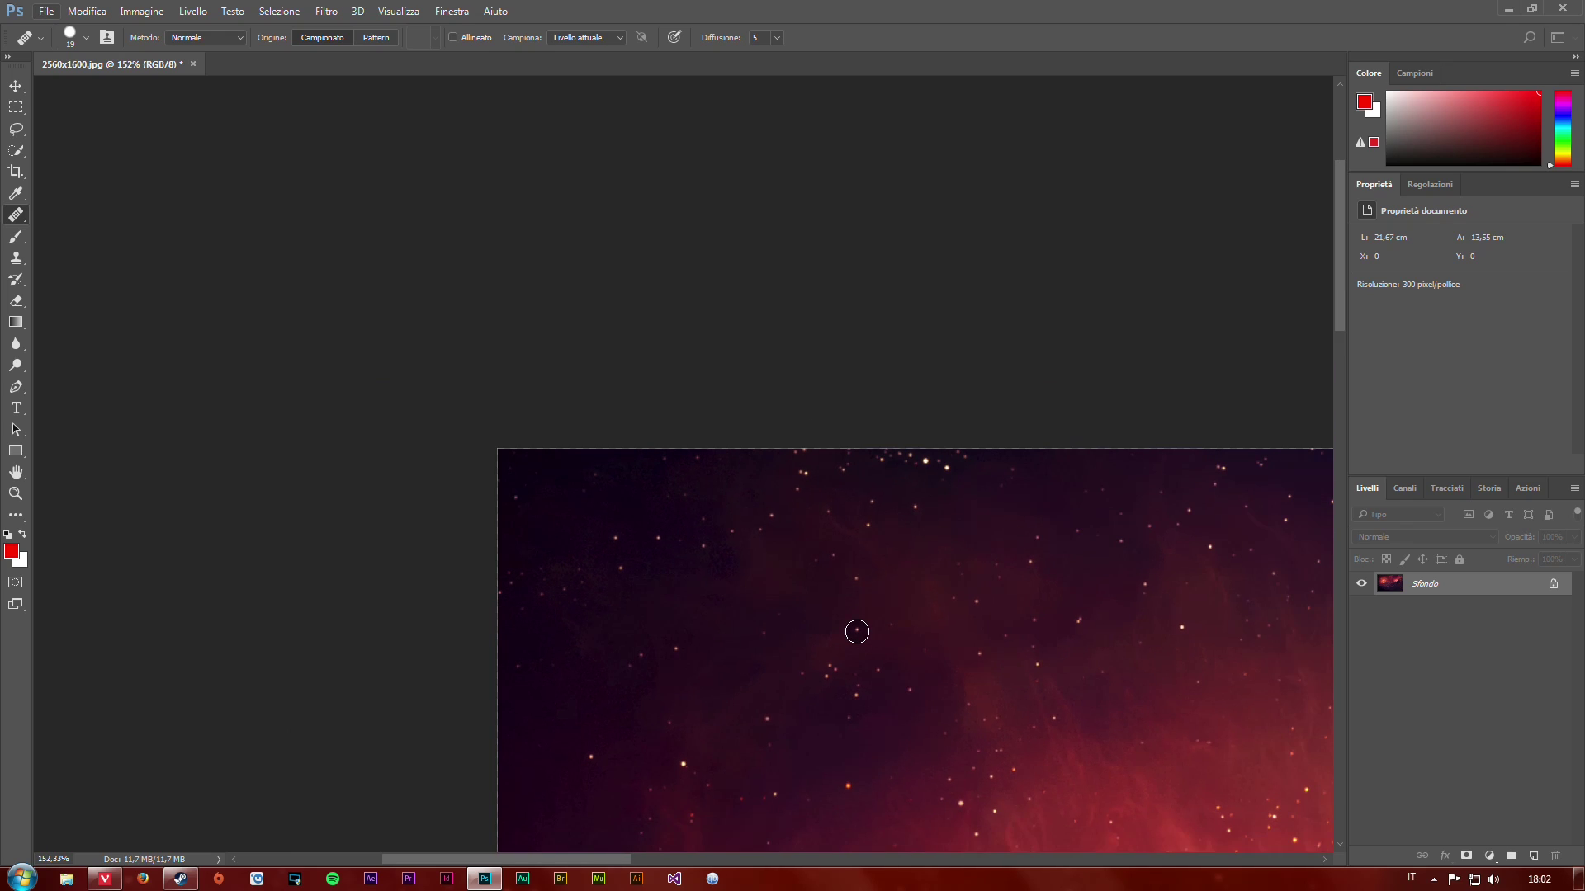
scroll(643, 545, "up", 3)
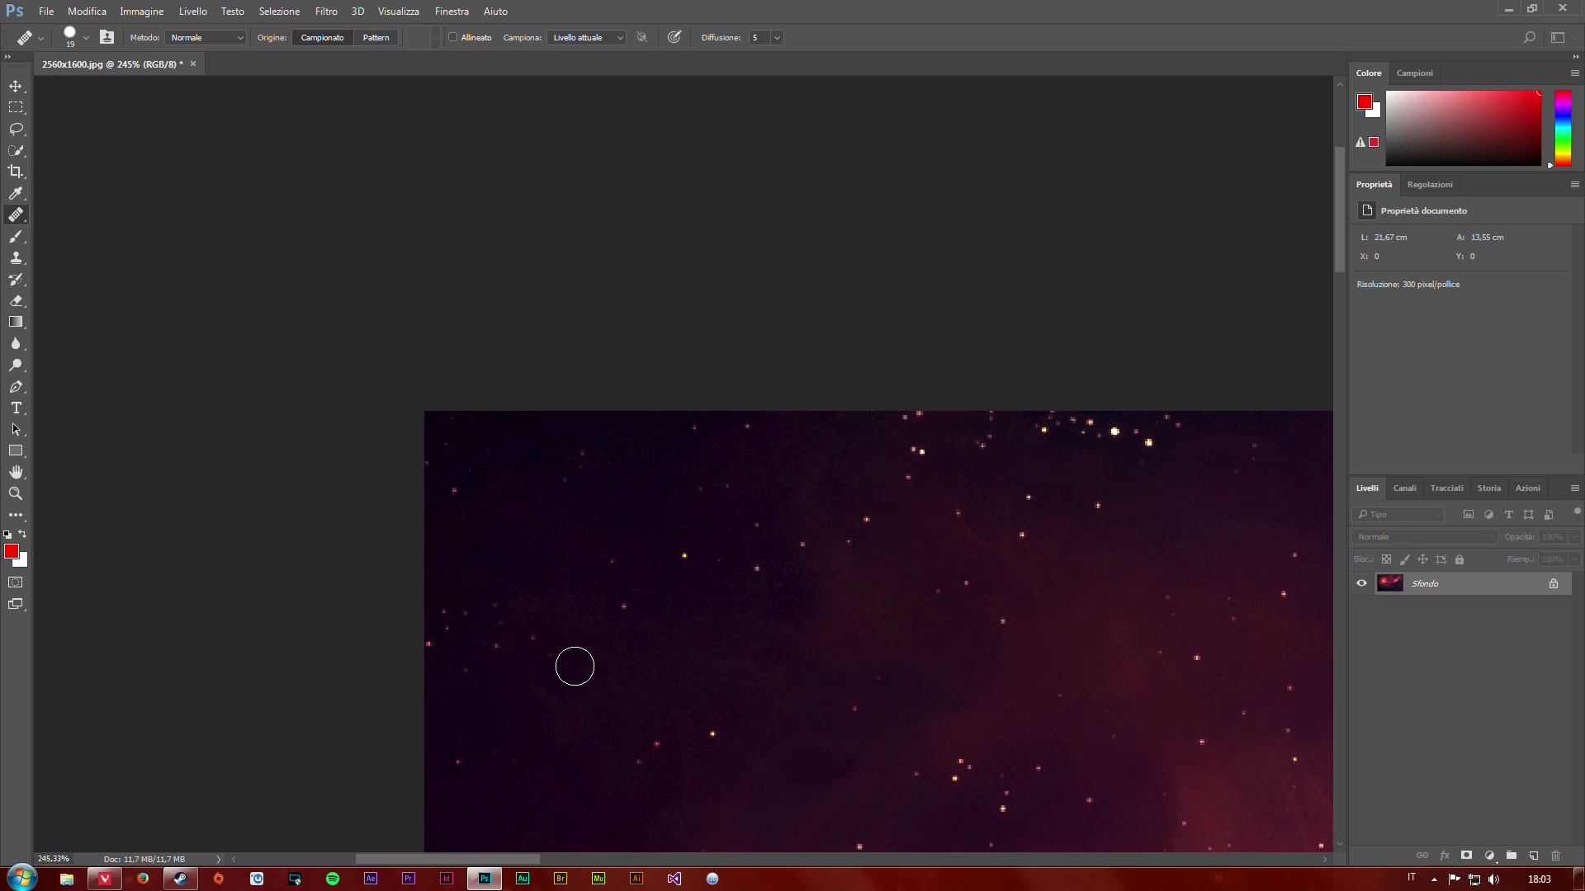
scroll(743, 644, "down", 1)
scroll(701, 559, "down", 1)
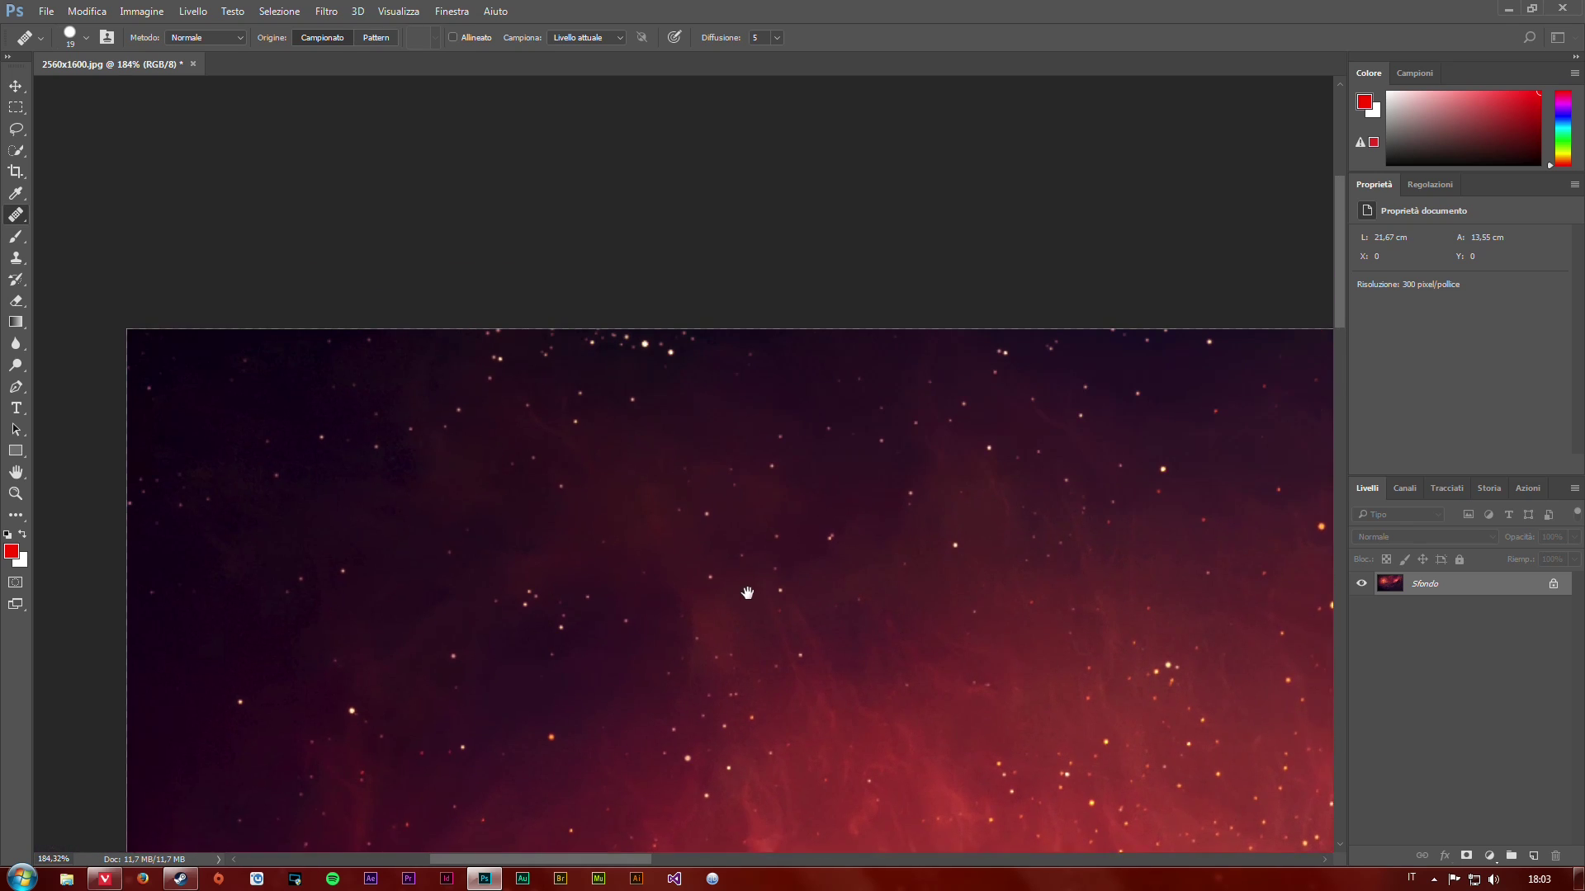
scroll(752, 565, "down", 1)
scroll(768, 545, "down", 1)
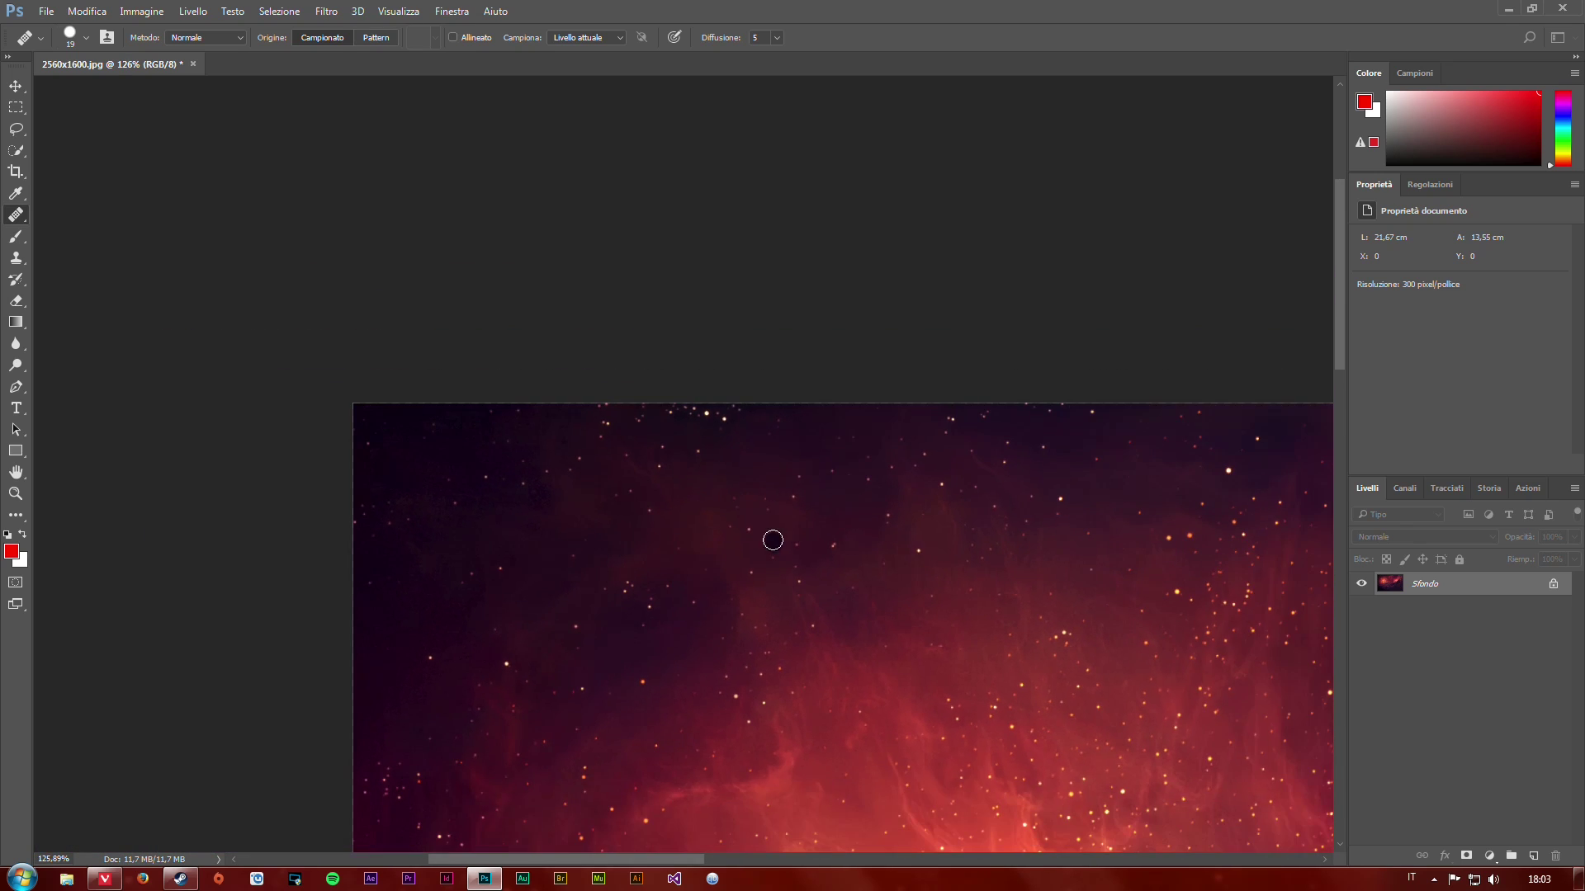
scroll(792, 527, "down", 1)
scroll(768, 520, "up", 3)
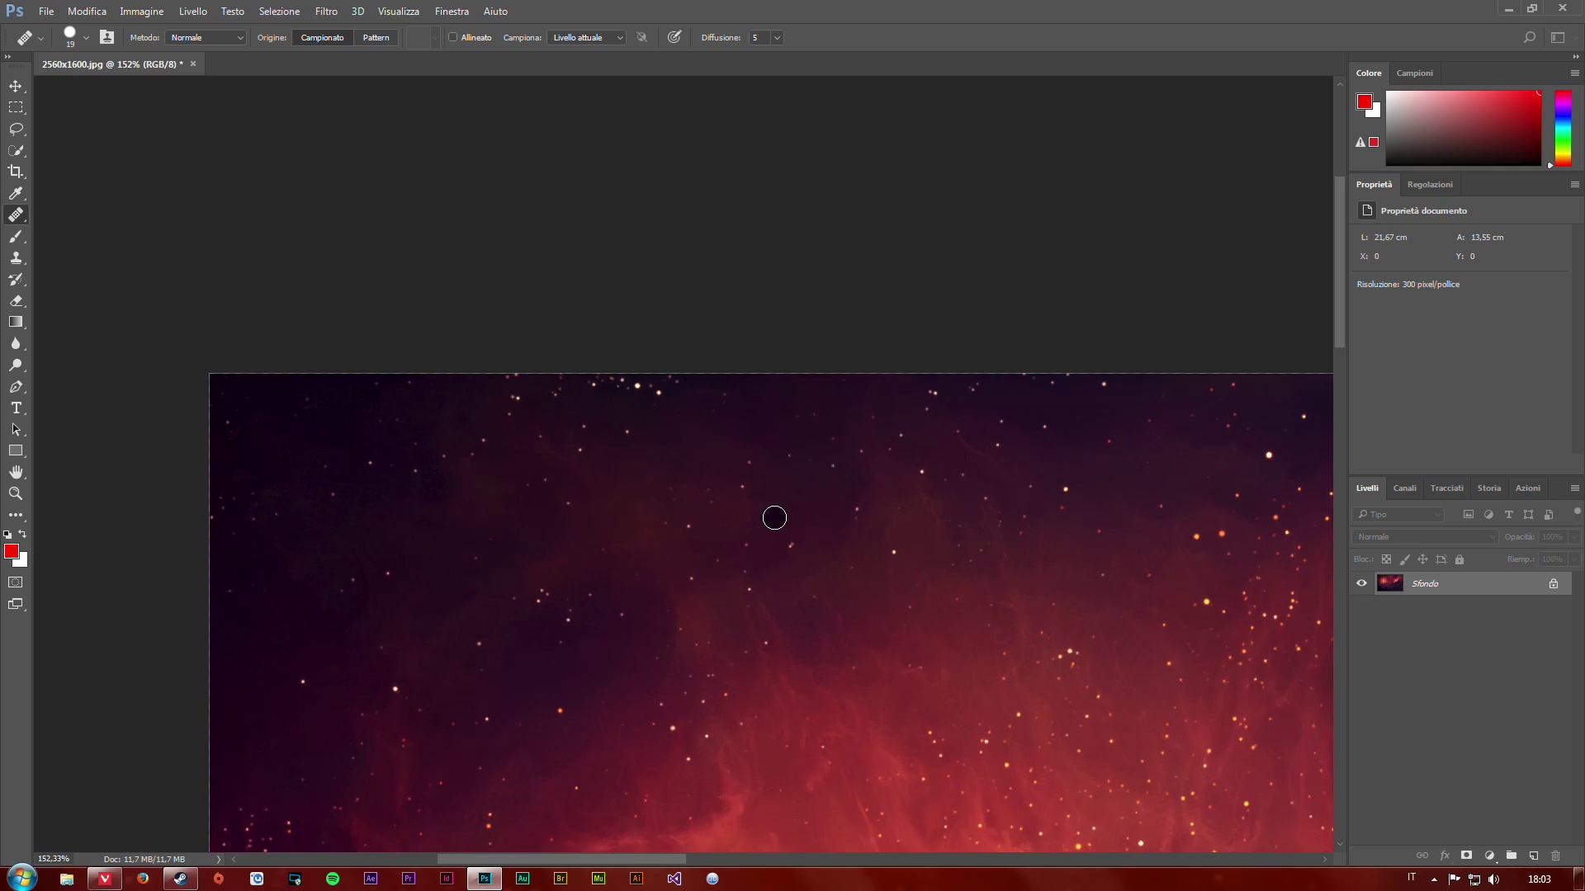
scroll(578, 487, "up", 2)
scroll(530, 496, "down", 1)
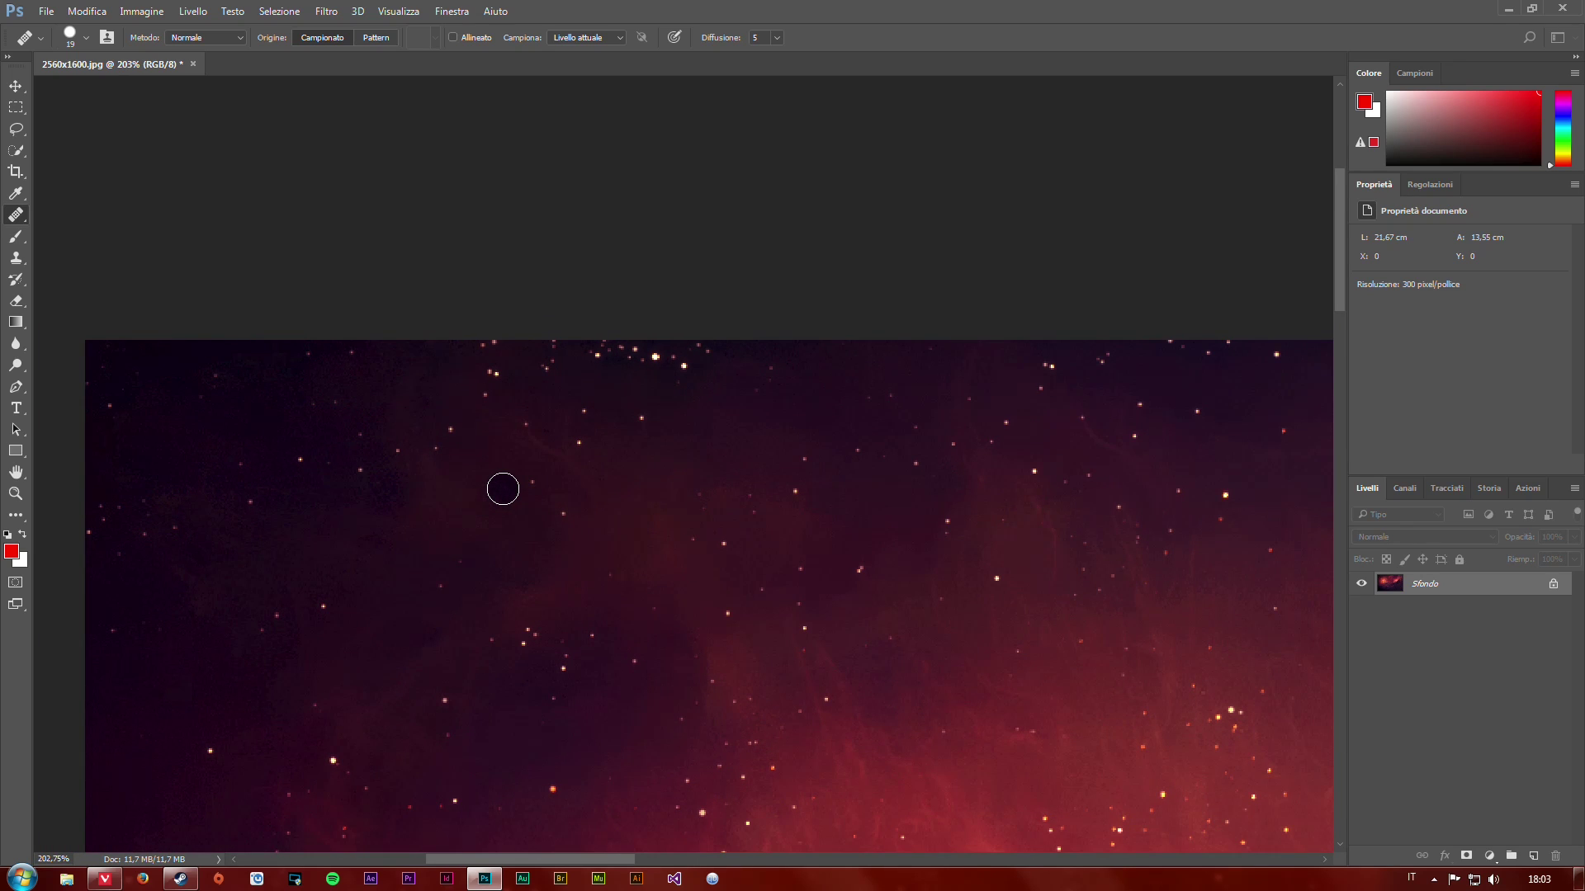
scroll(499, 494, "down", 1)
scroll(813, 552, "down", 2)
scroll(565, 339, "up", 2)
scroll(786, 457, "down", 3)
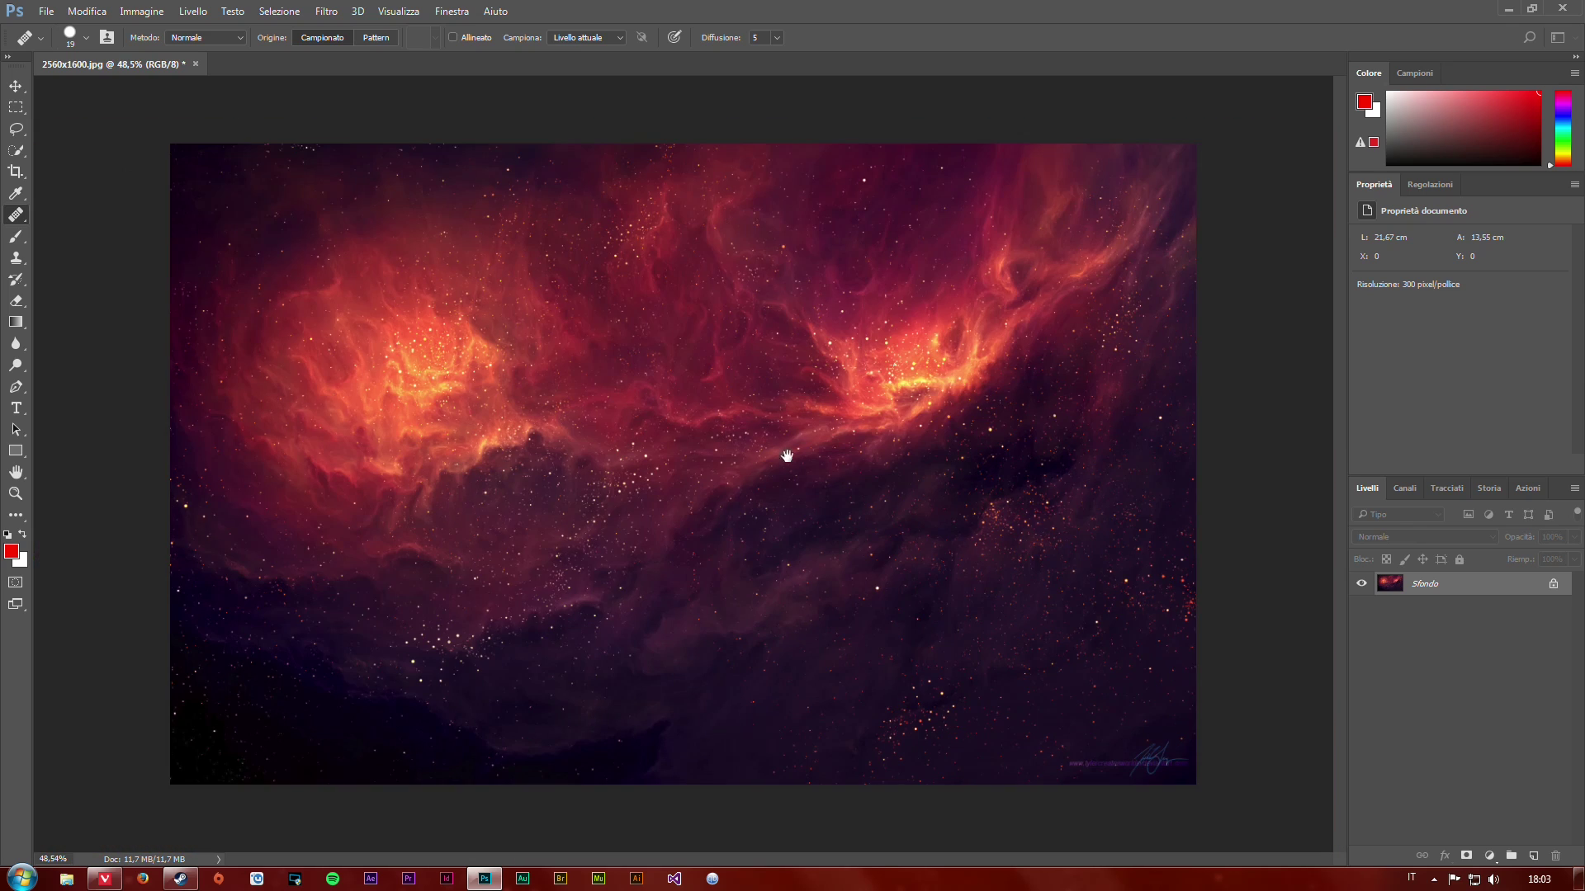
scroll(787, 456, "up", 5)
left_click_drag(159, 143, 640, 407)
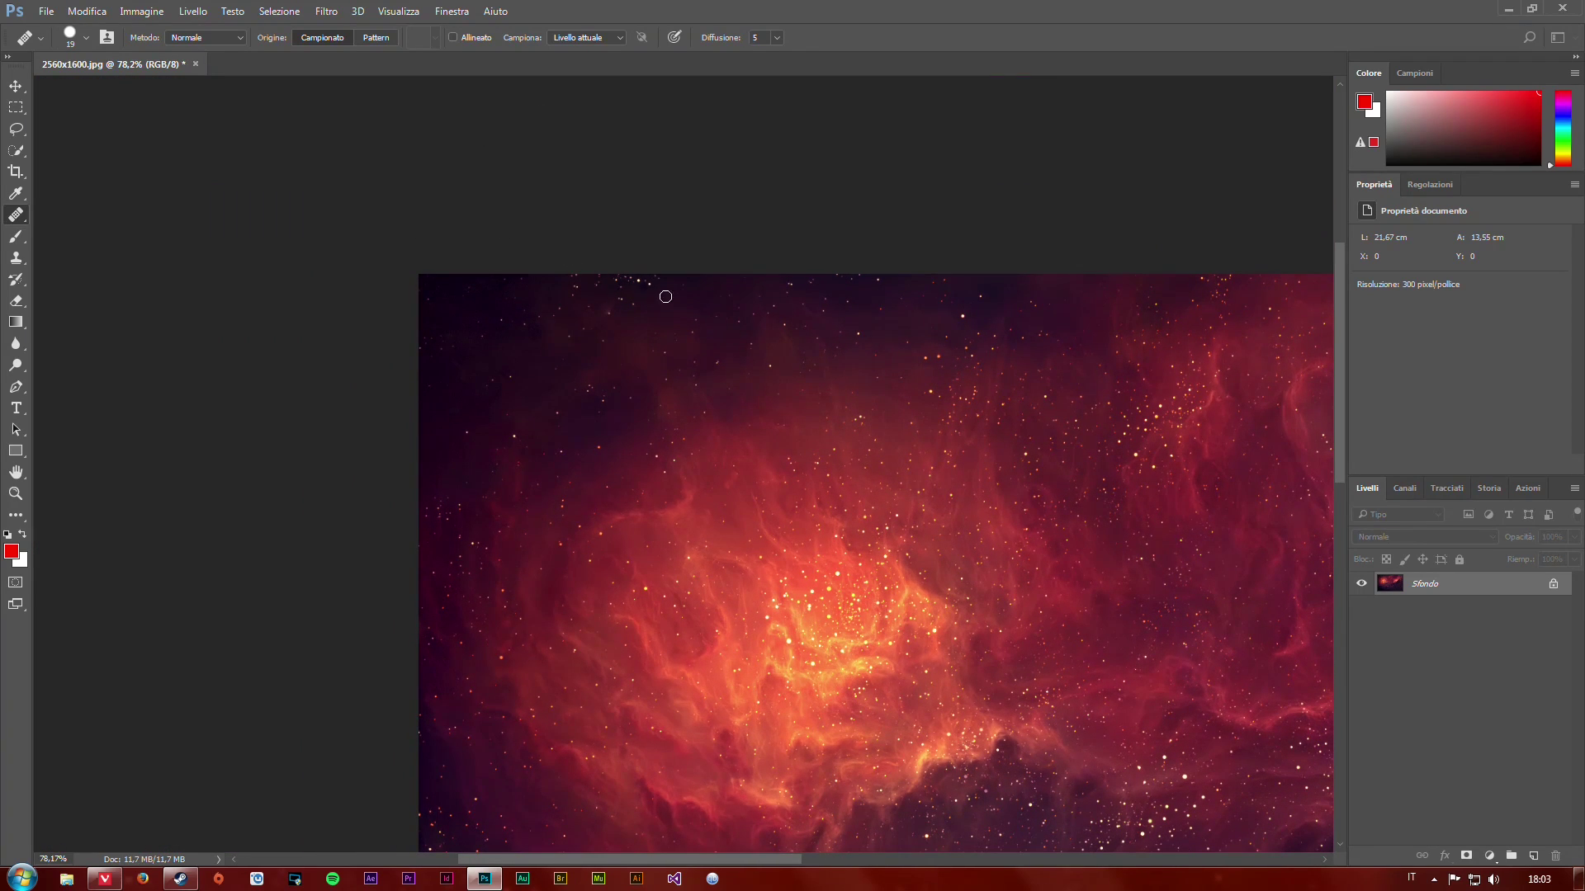
left_click_drag(891, 386, 587, 255)
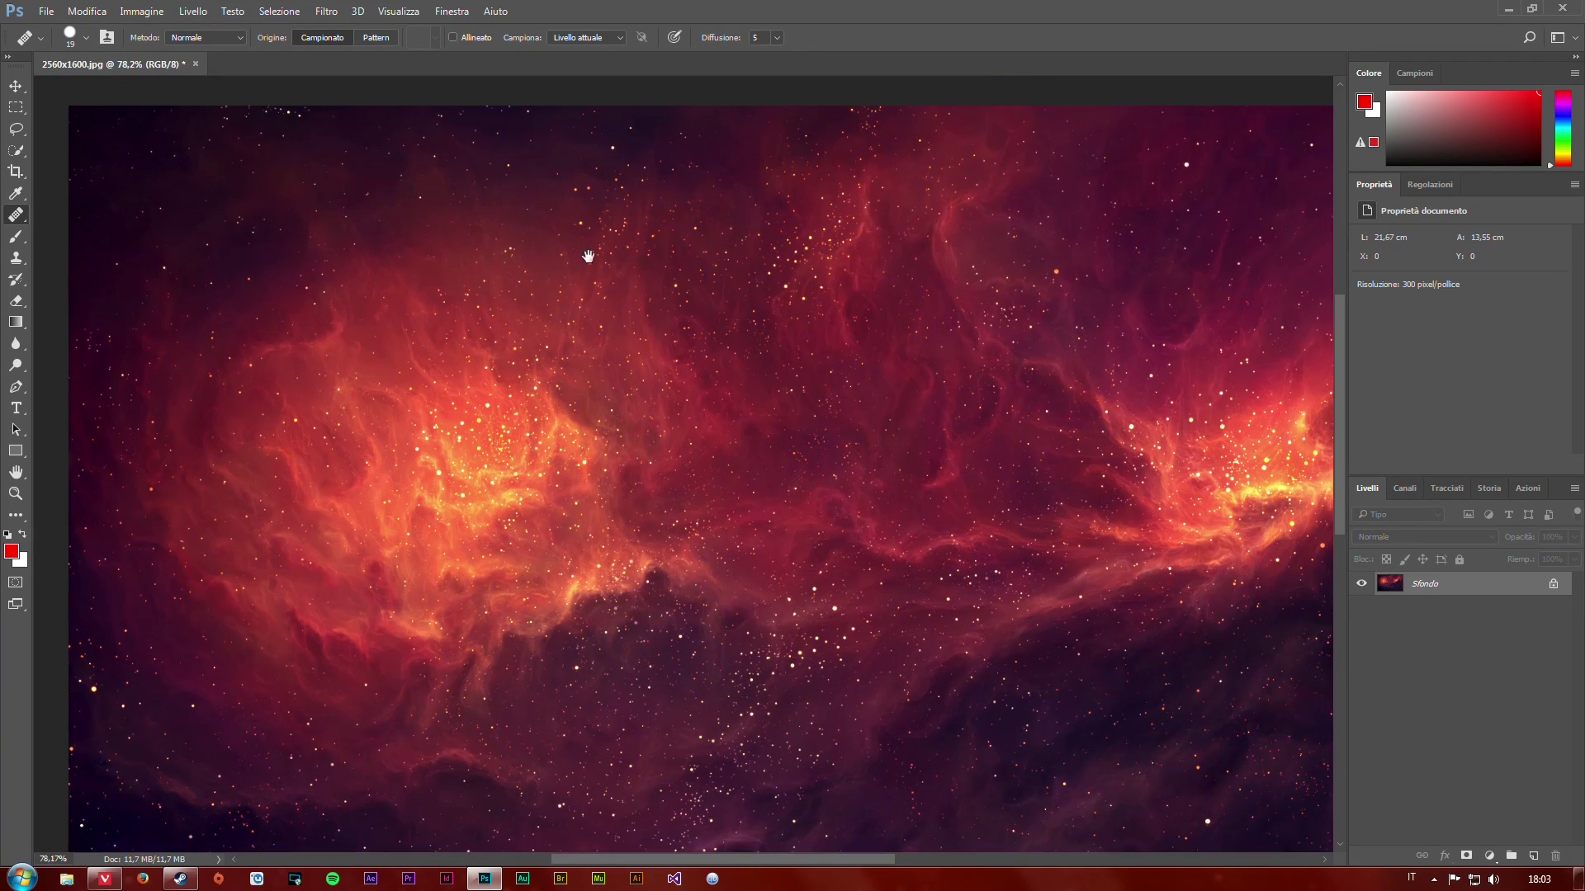
mouse_move(980, 385)
left_mouse_down()
mouse_move(528, 99)
mouse_move(702, 372)
left_mouse_up()
scroll(779, 398, "down", 2)
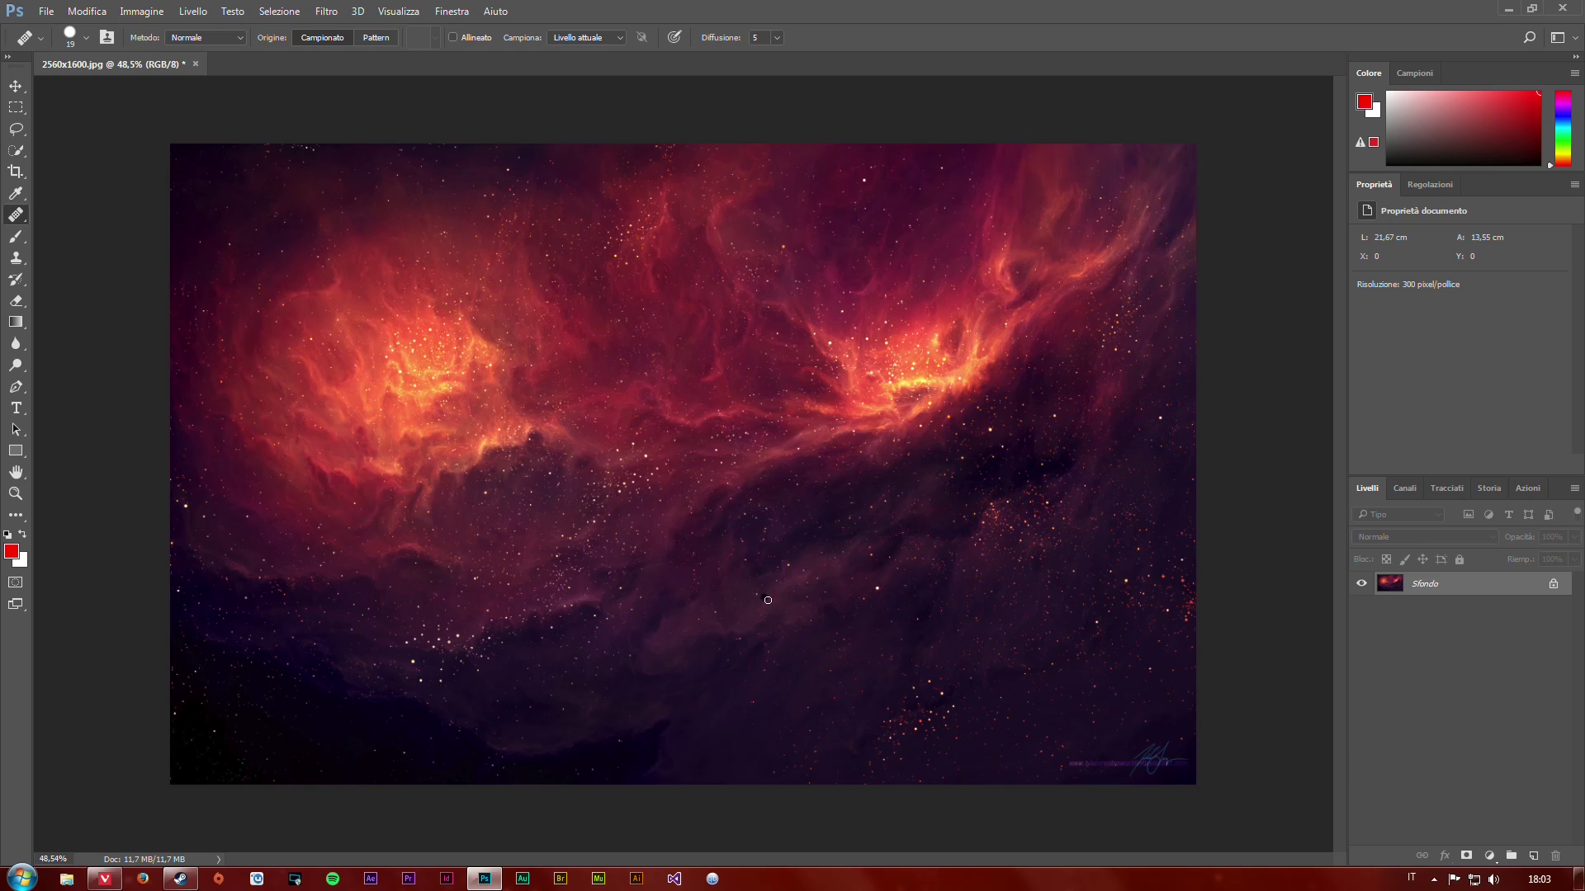
scroll(768, 600, "up", 2)
scroll(707, 611, "up", 2)
scroll(820, 630, "down", 2)
scroll(831, 602, "down", 1)
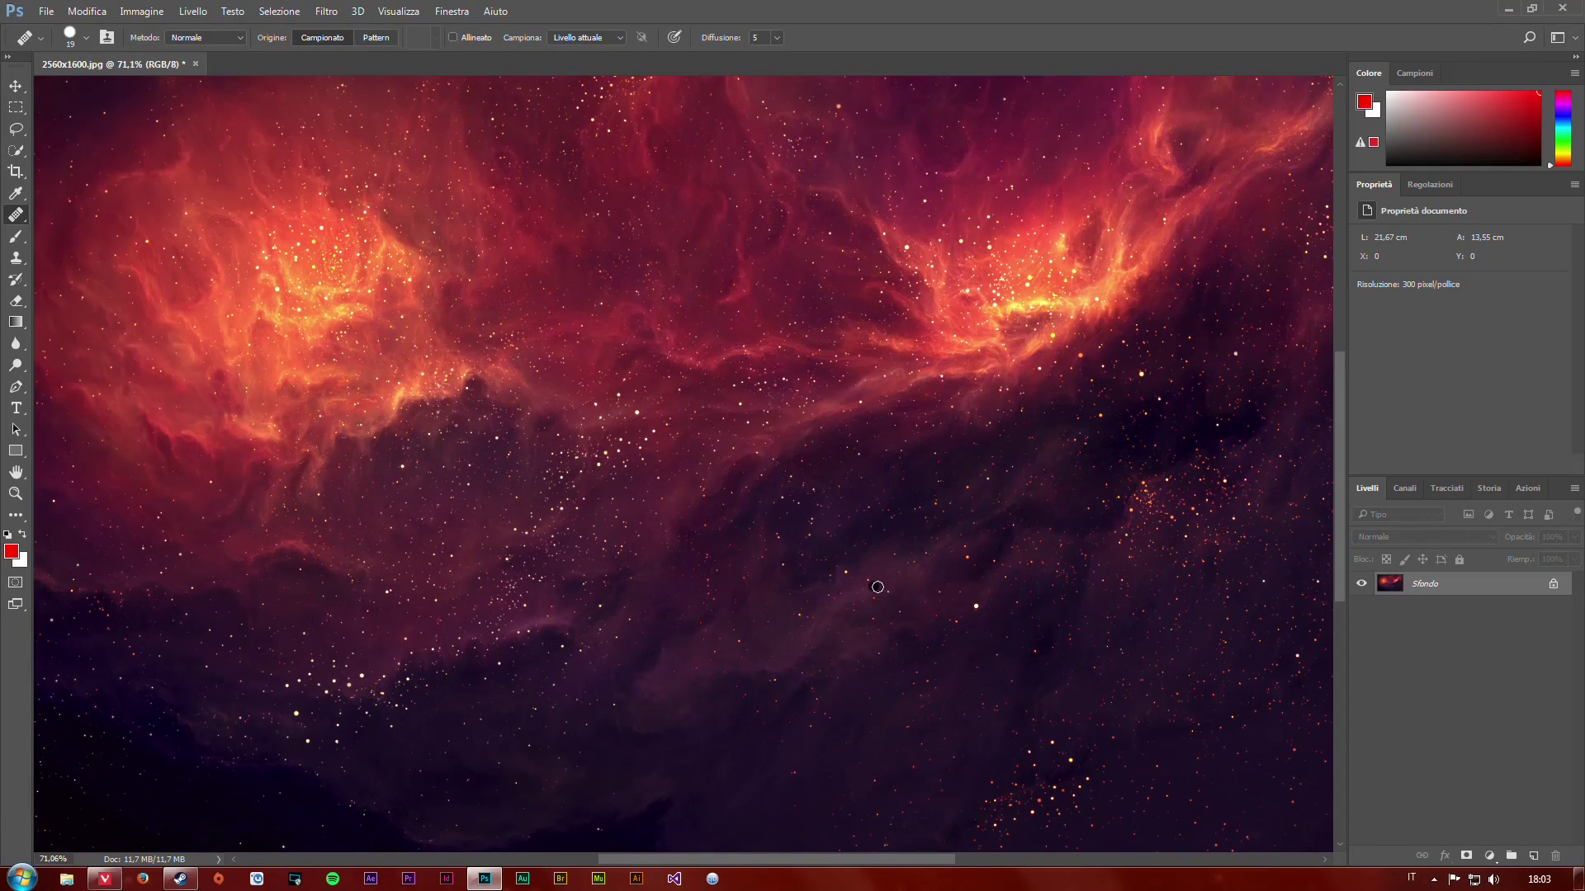
scroll(880, 588, "down", 2)
scroll(1180, 628, "down", 1)
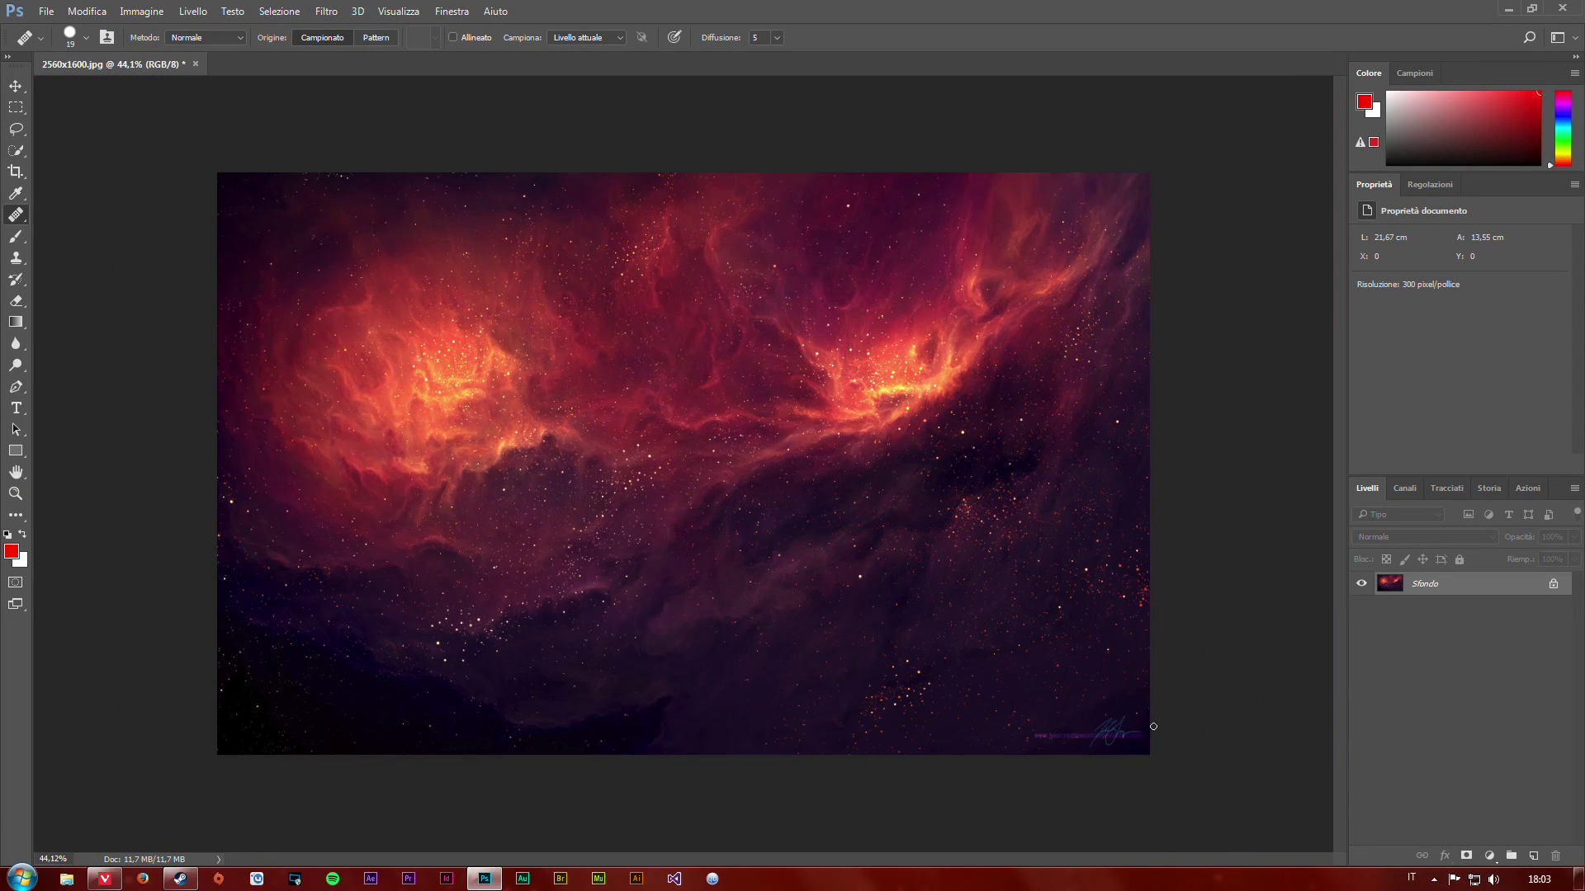
scroll(1129, 751, "up", 1)
scroll(1082, 696, "up", 2)
scroll(888, 657, "up", 2)
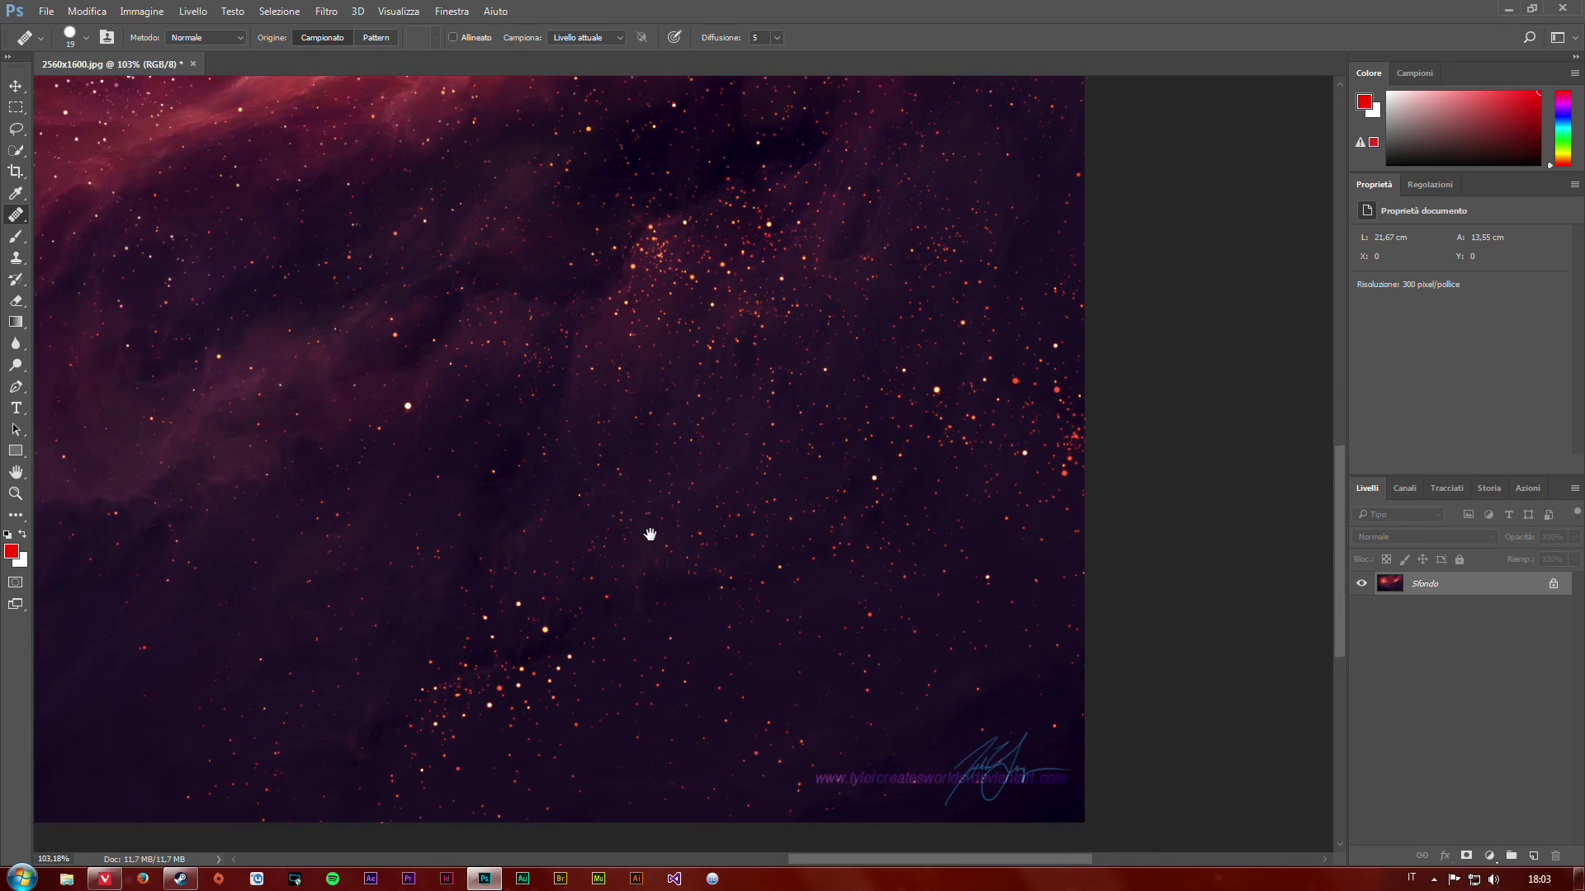
scroll(888, 657, "up", 1)
scroll(860, 622, "up", 2)
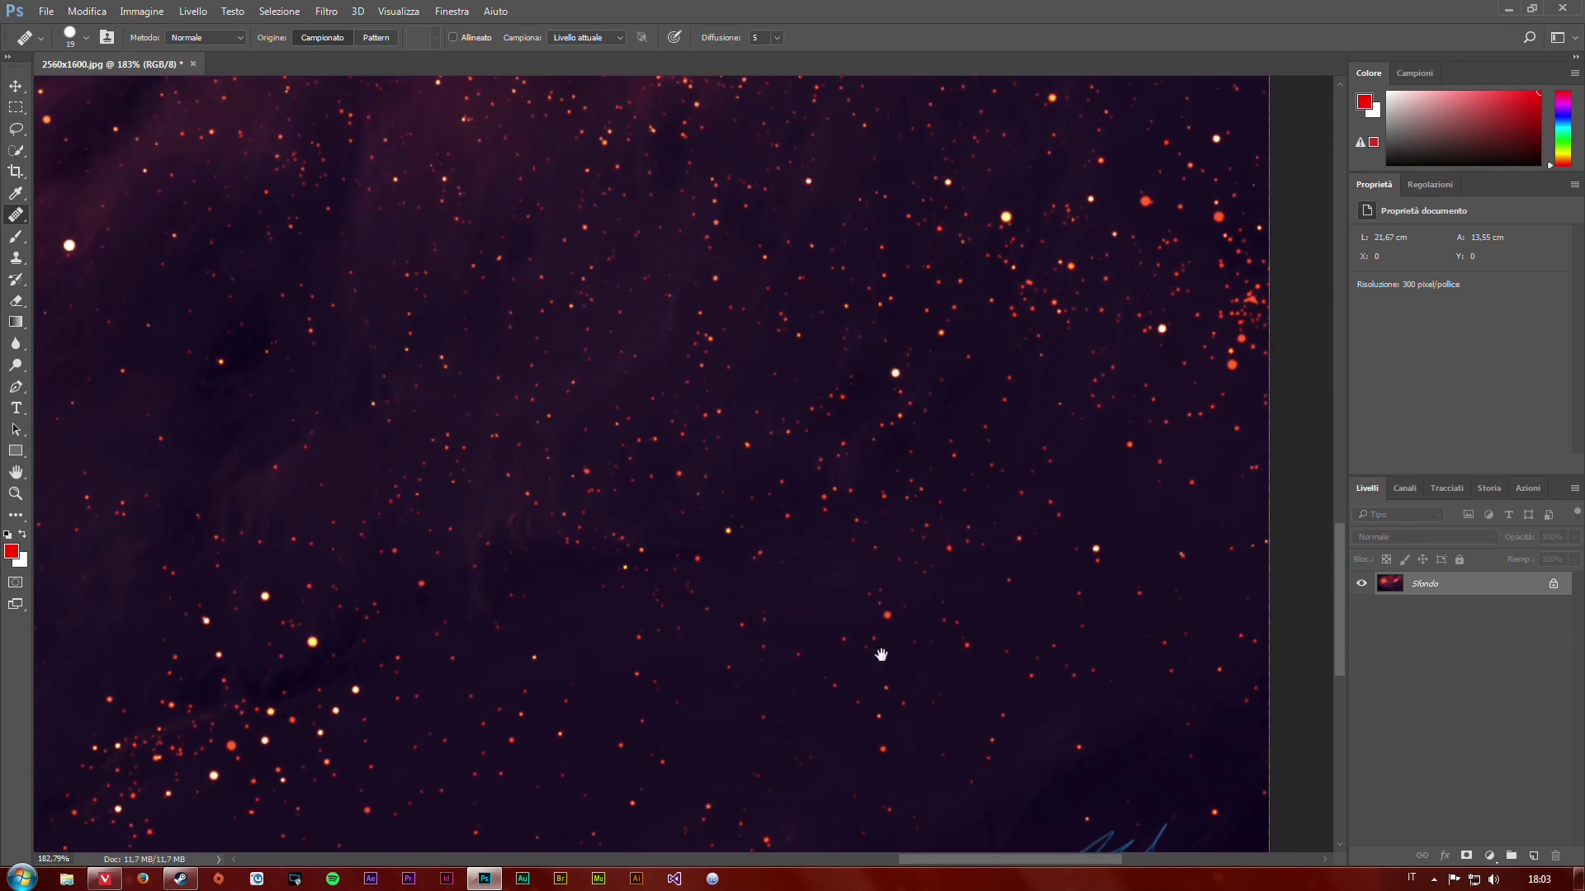
left_click_drag(825, 595, 645, 412)
scroll(705, 524, "up", 2)
scroll(760, 396, "down", 2)
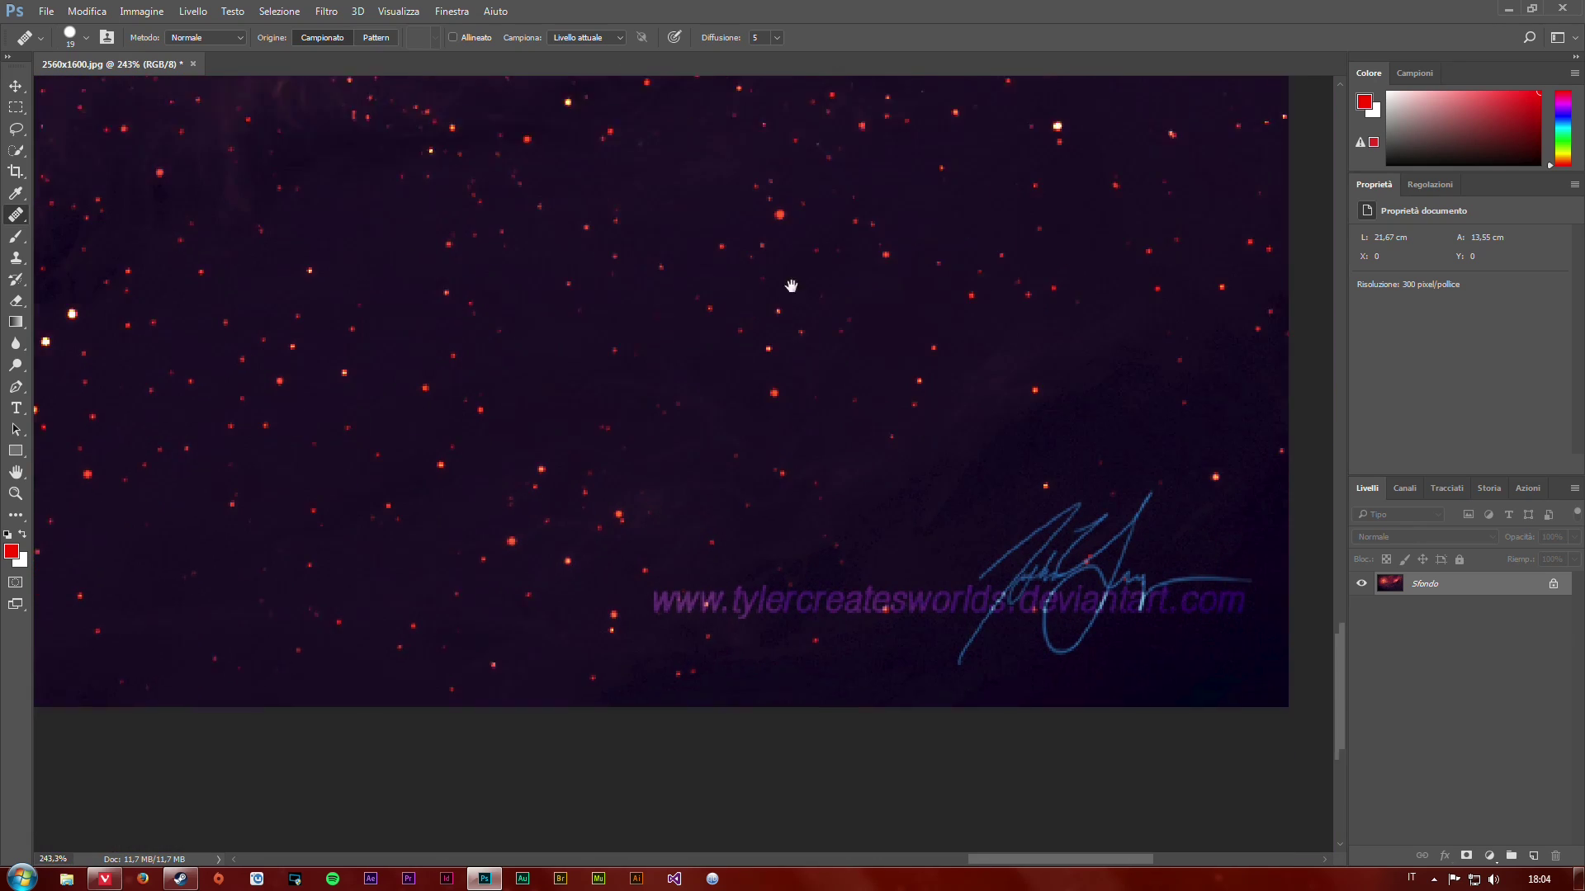
scroll(815, 265, "down", 1)
scroll(830, 277, "down", 1)
scroll(1007, 371, "down", 1)
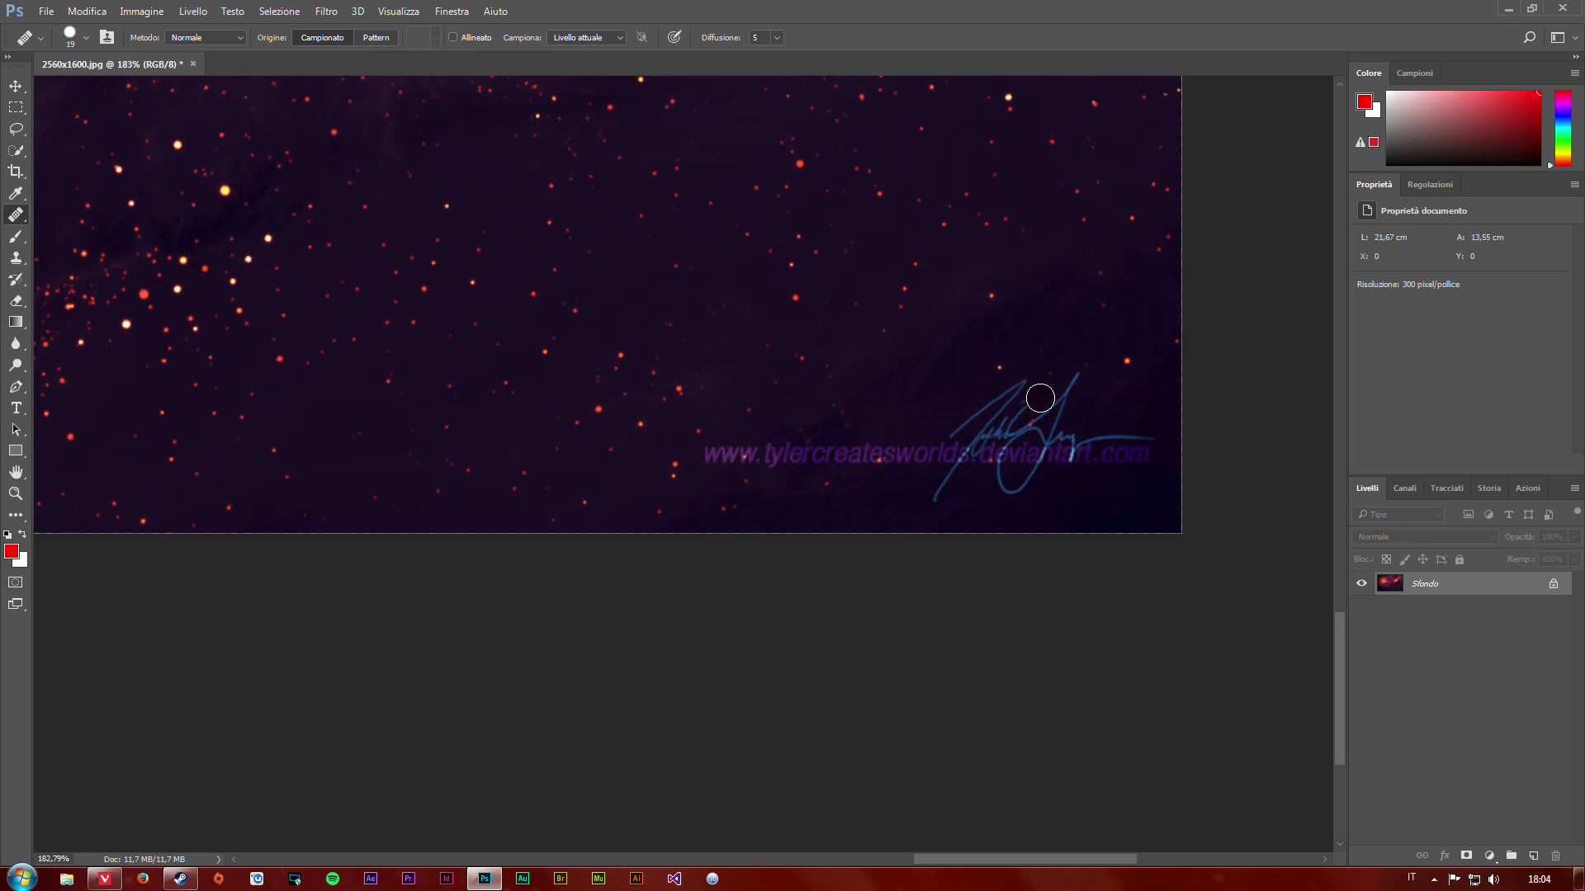
scroll(1064, 441, "up", 2)
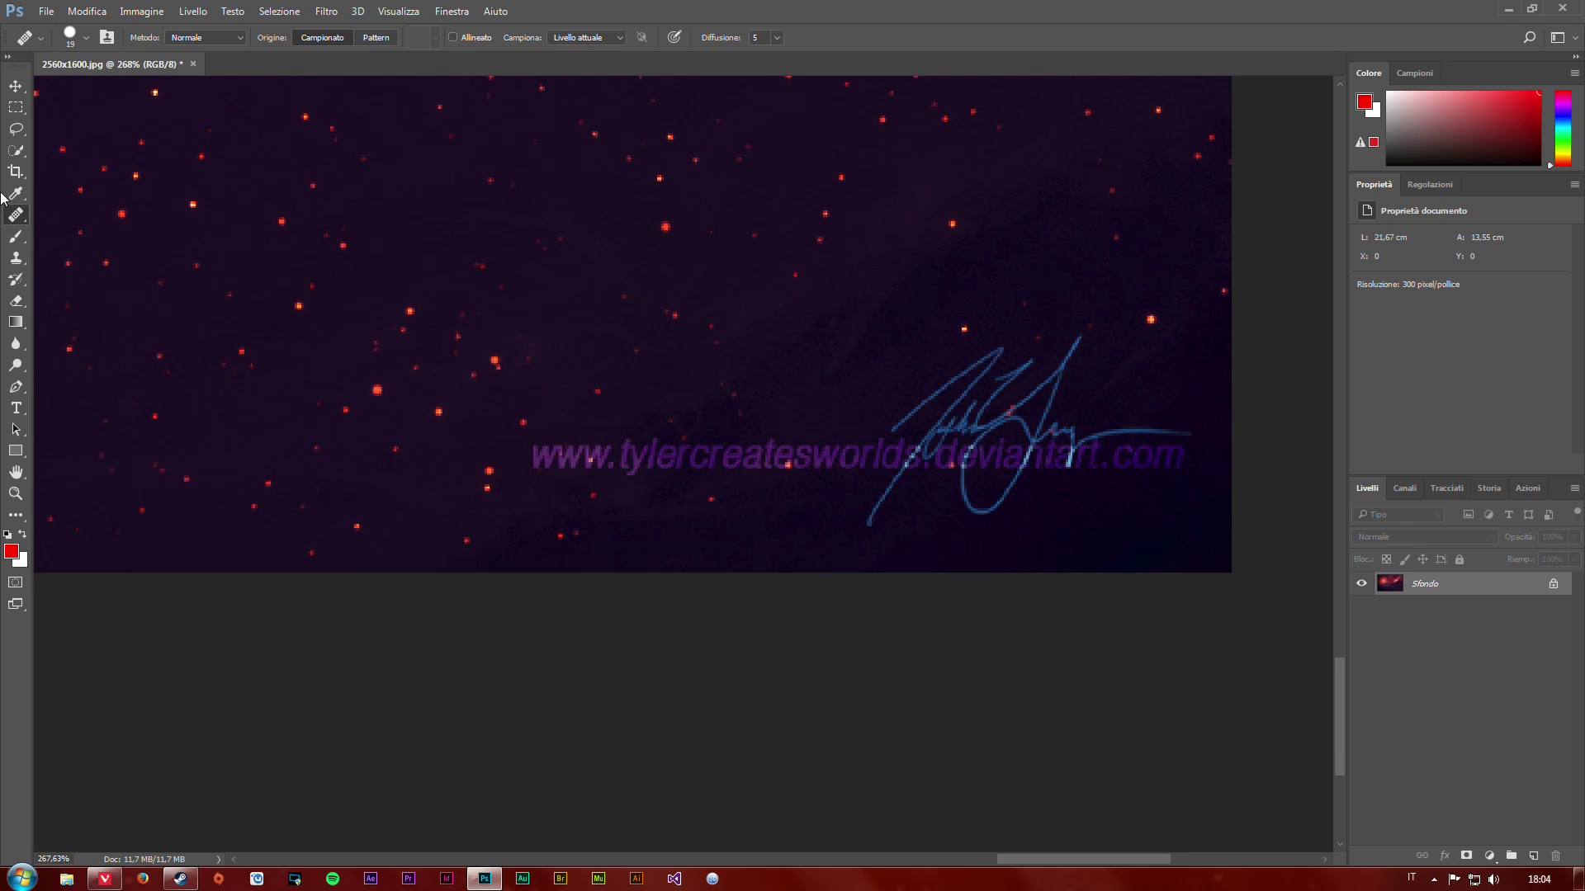
left_click(16, 129)
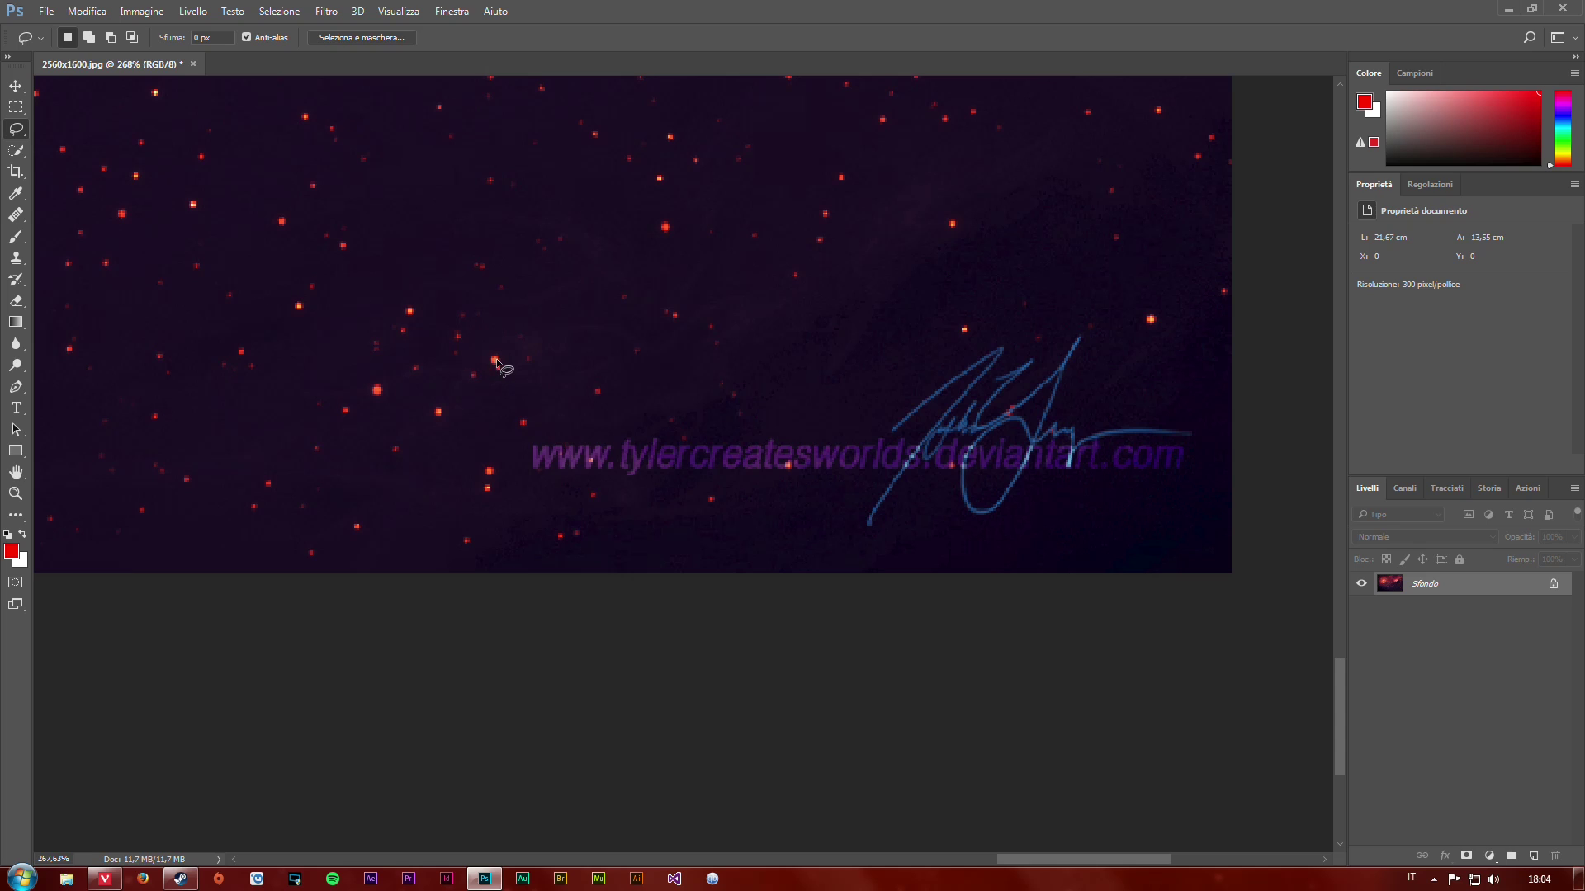
scroll(549, 410, "down", 2)
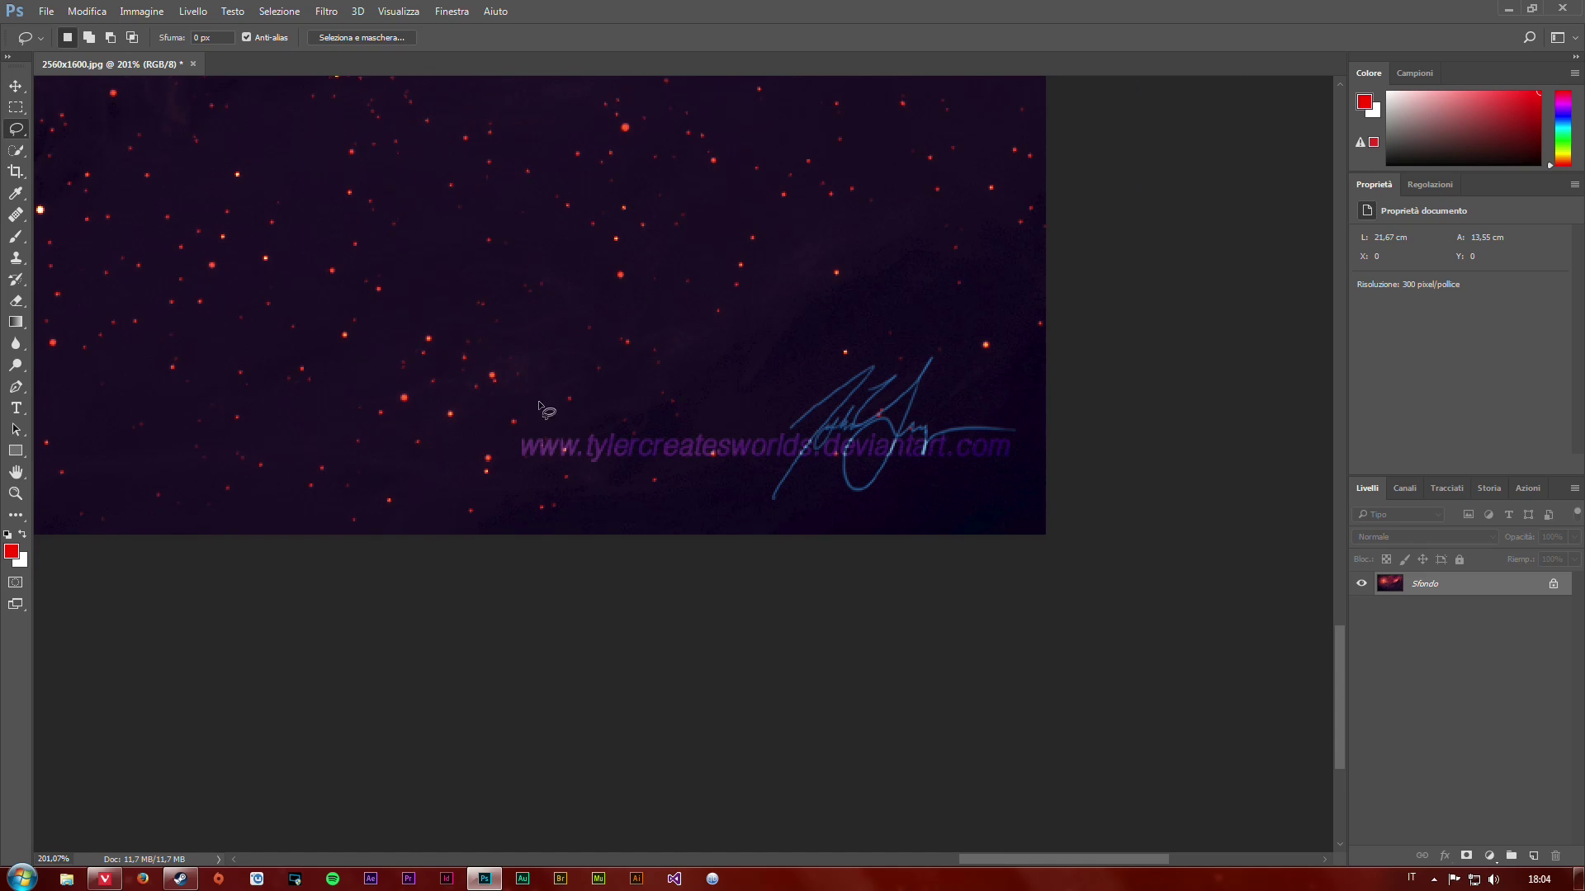
scroll(559, 400, "down", 1)
scroll(545, 356, "down", 1)
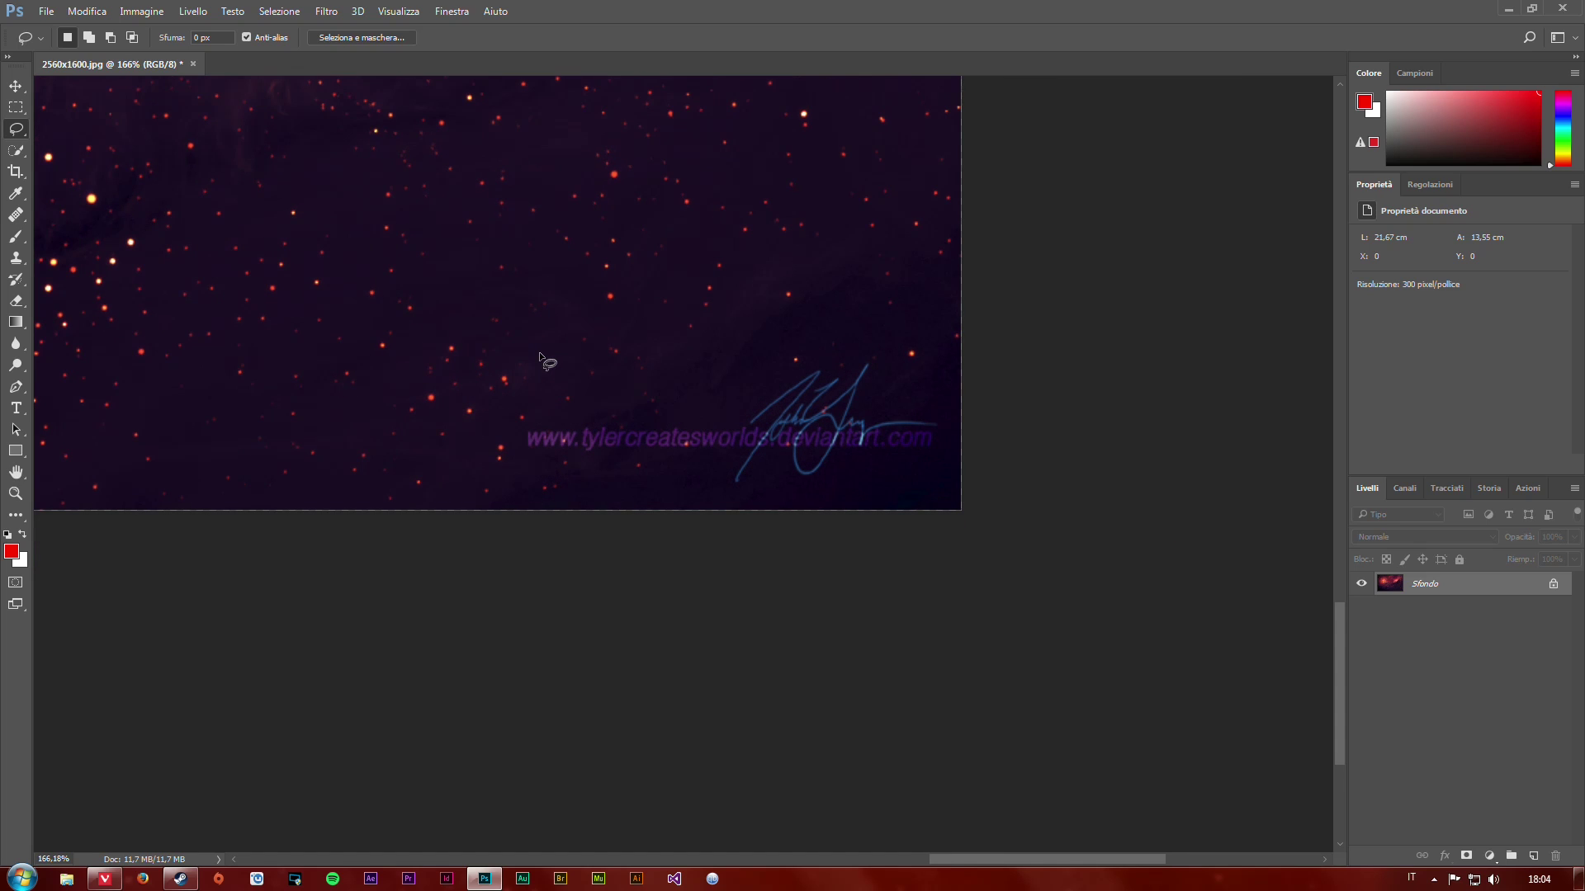
scroll(817, 496, "up", 1)
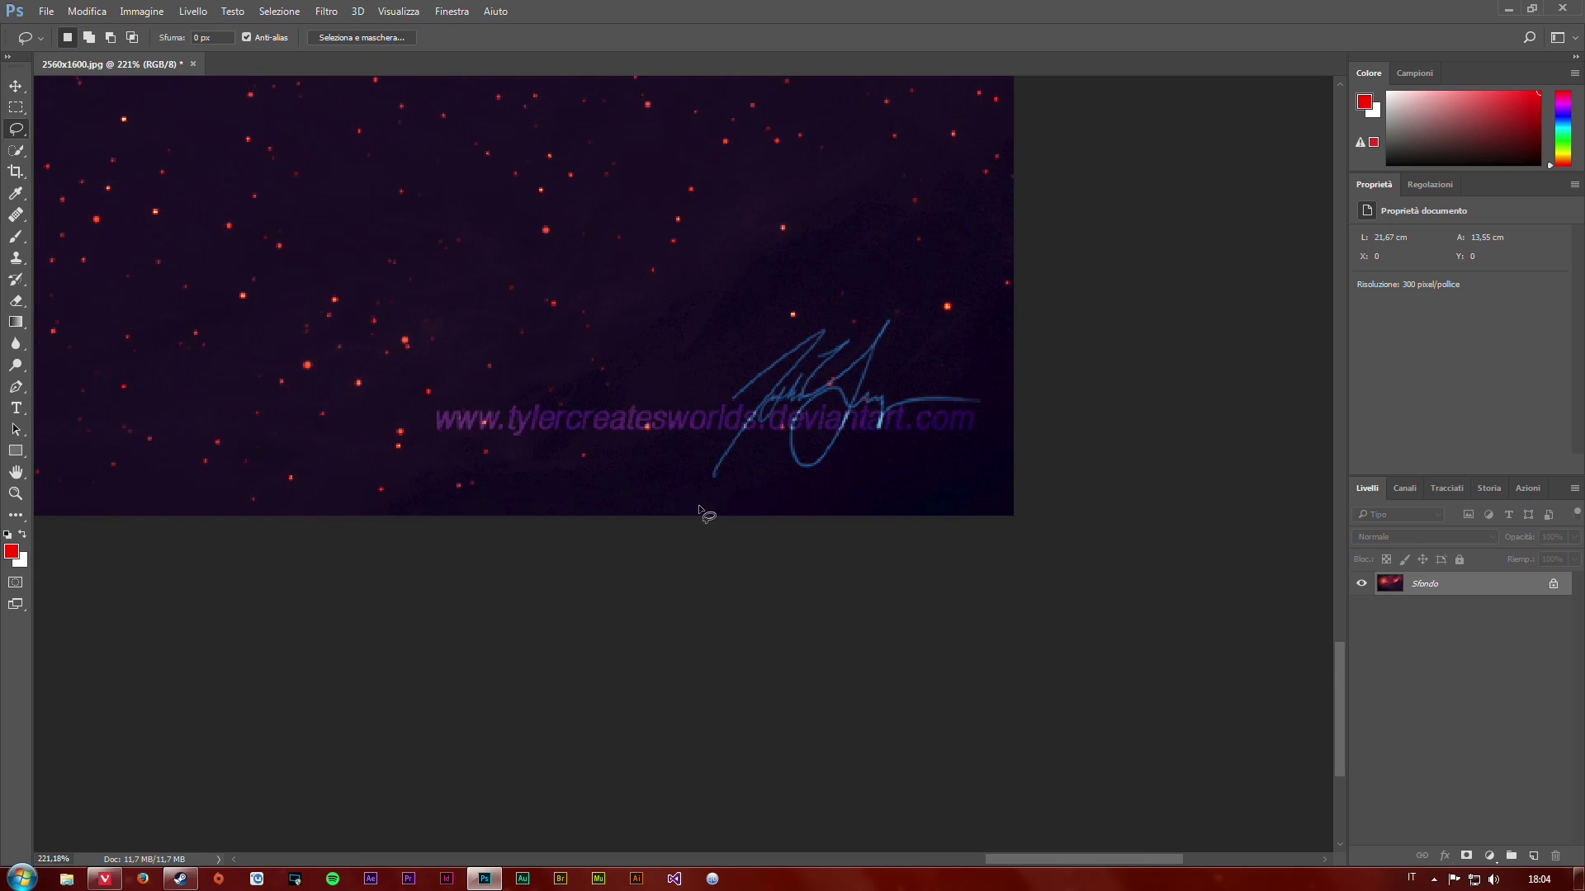
scroll(700, 515, "up", 2)
scroll(701, 515, "up", 2)
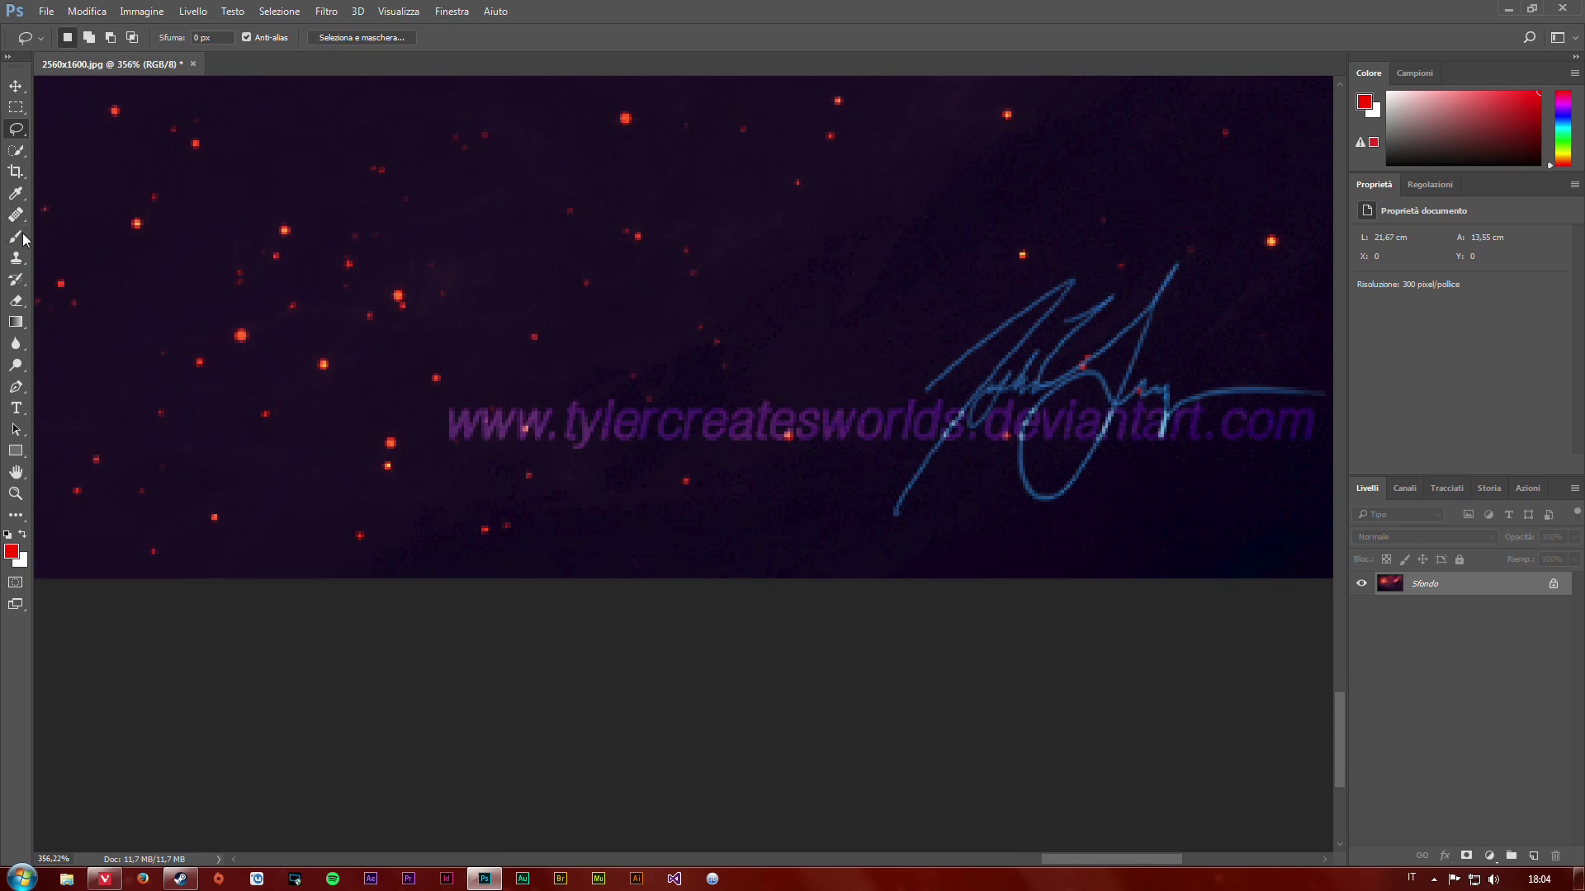
scroll(471, 443, "down", 1)
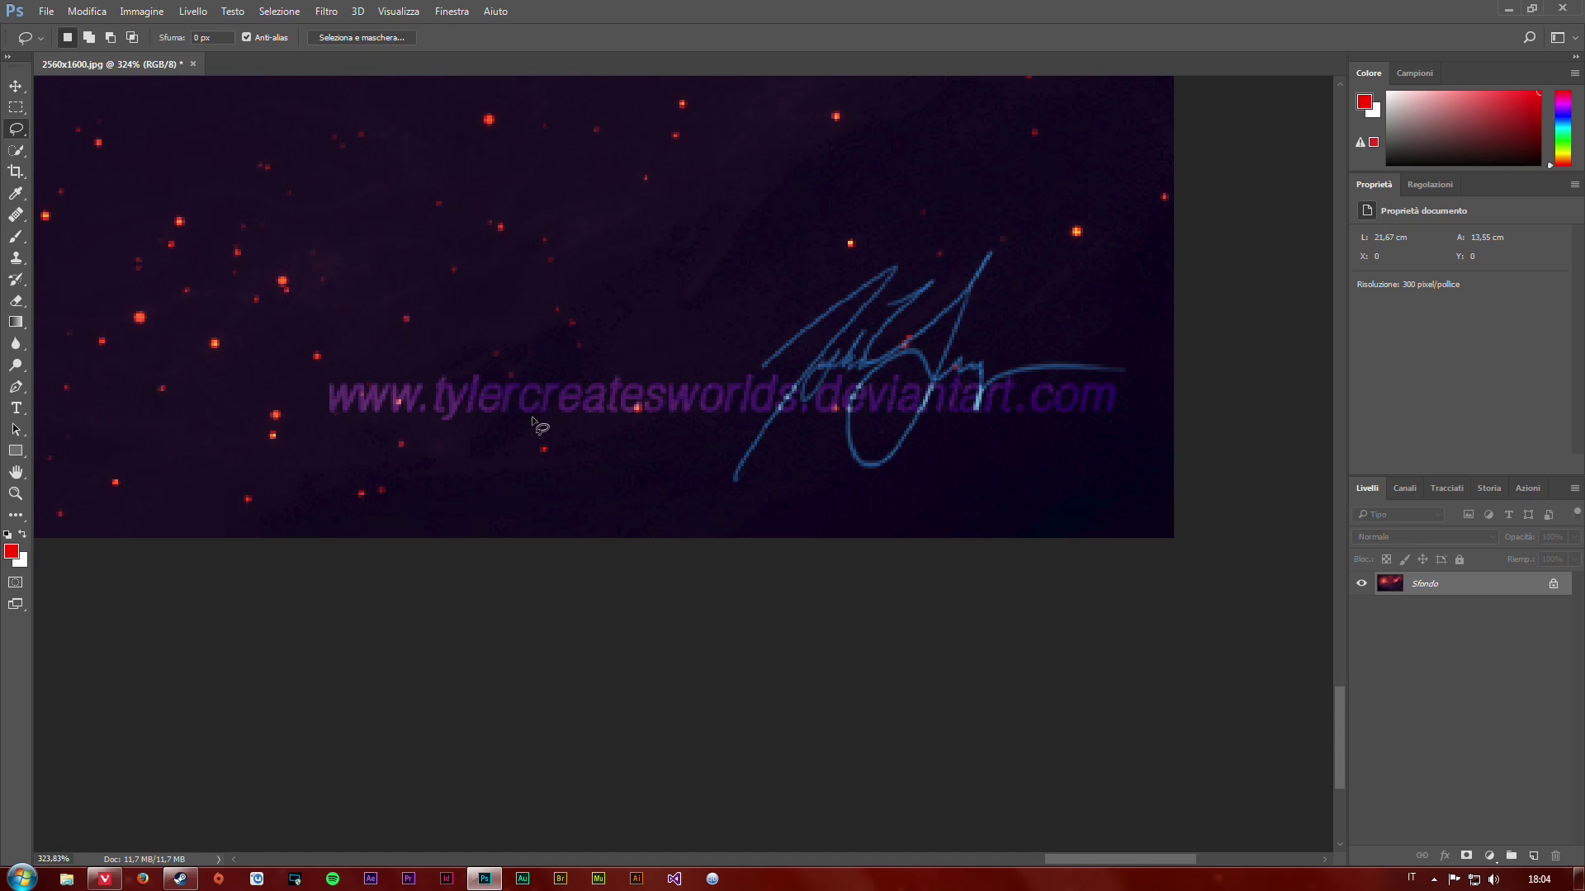
scroll(70, 238, "down", 1)
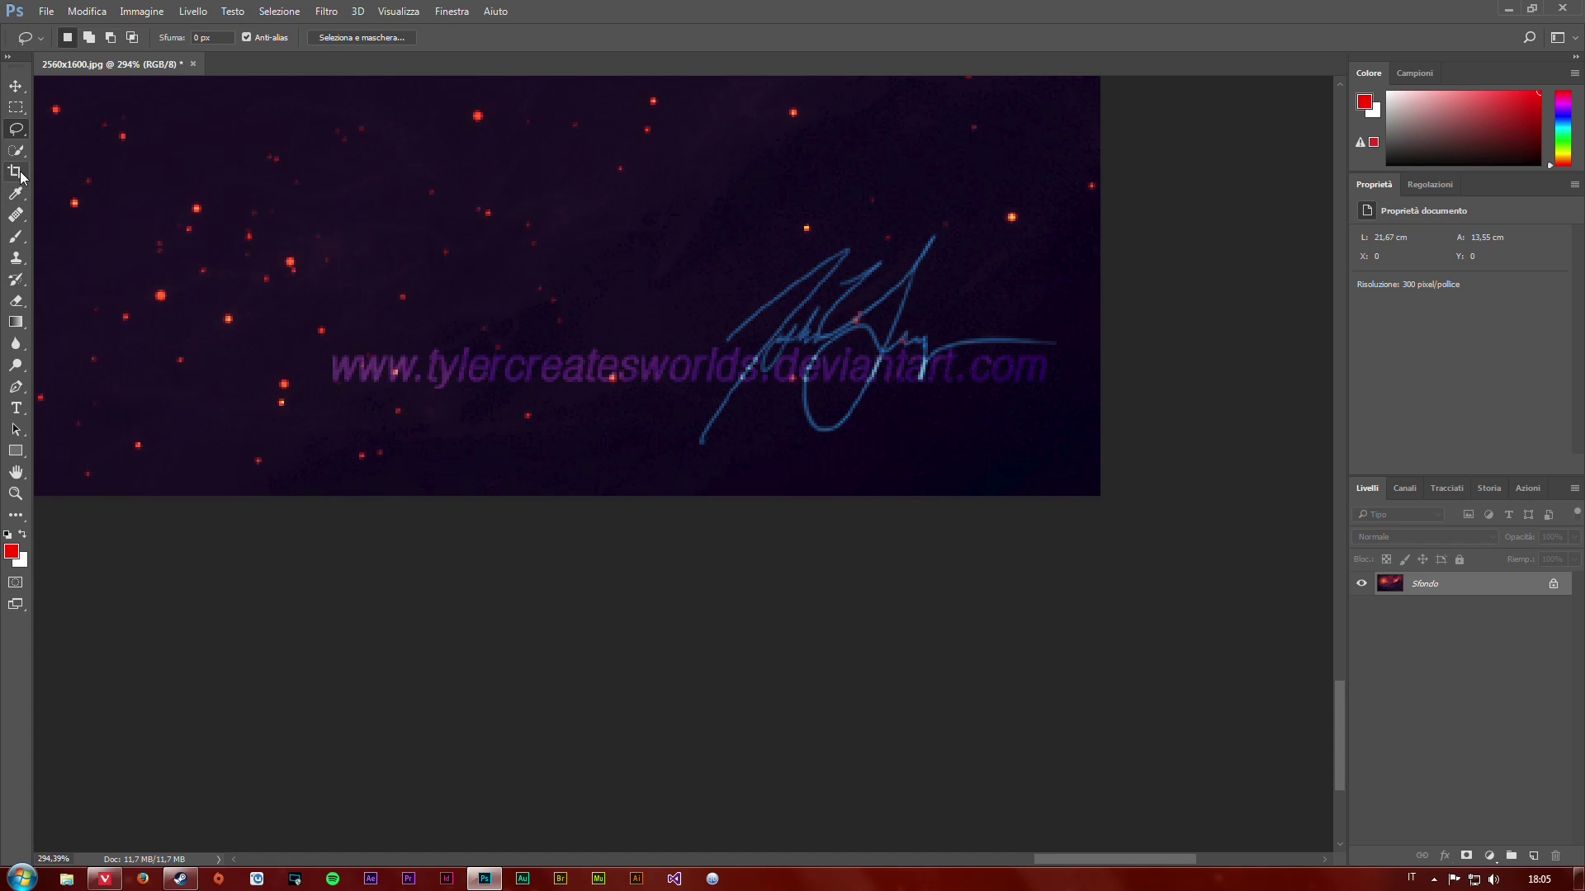
left_click(16, 150)
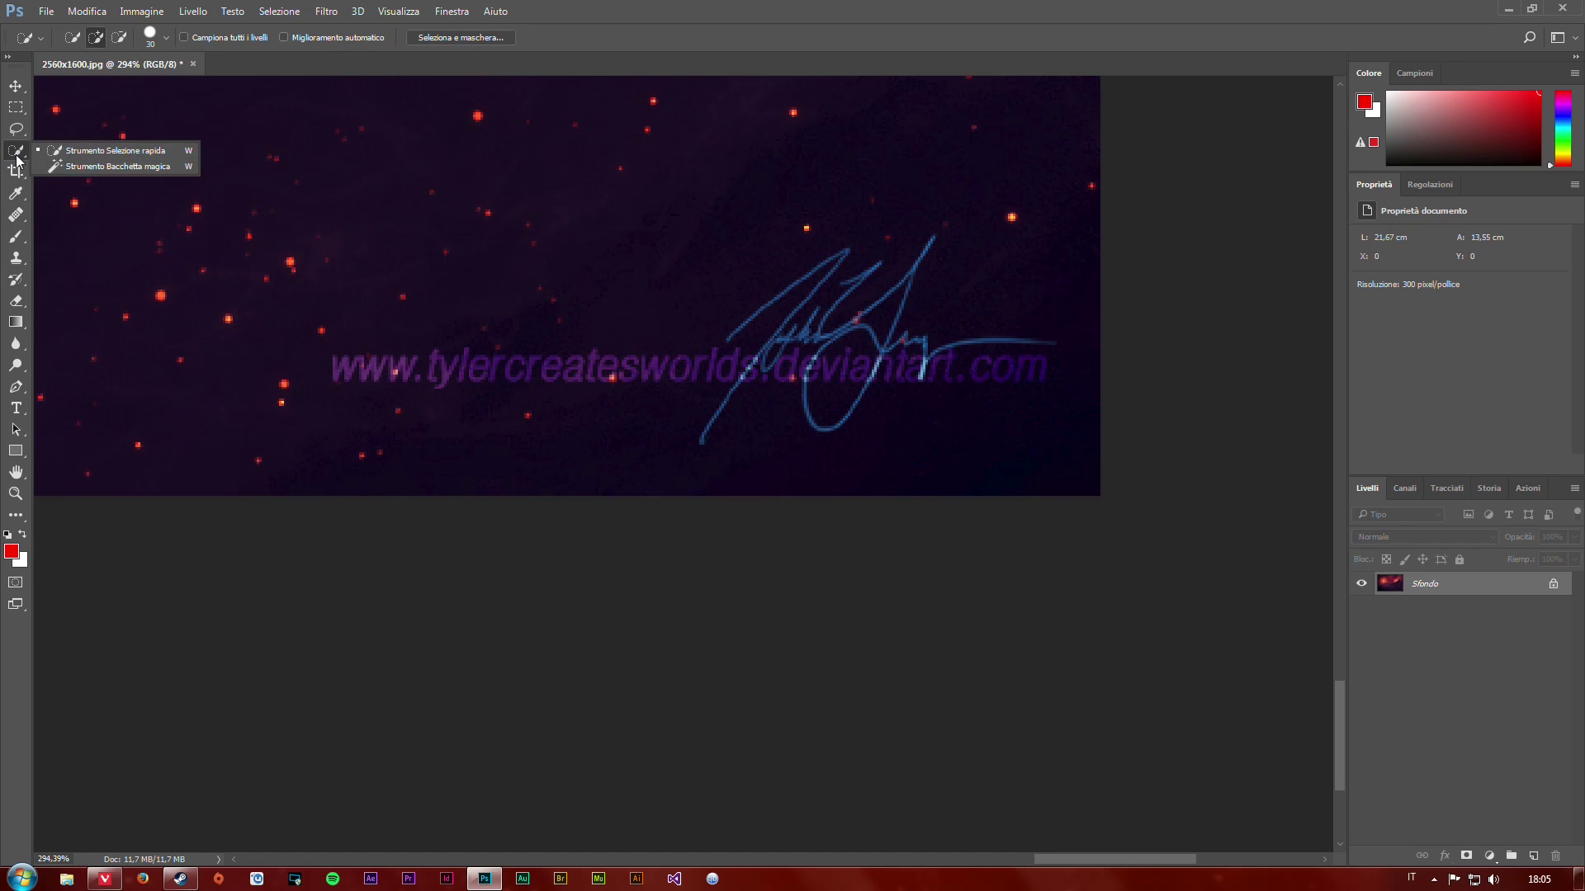
Select the Patch tool and outline the bottom-right signature and web address
left_click(22, 215)
left_click(97, 246)
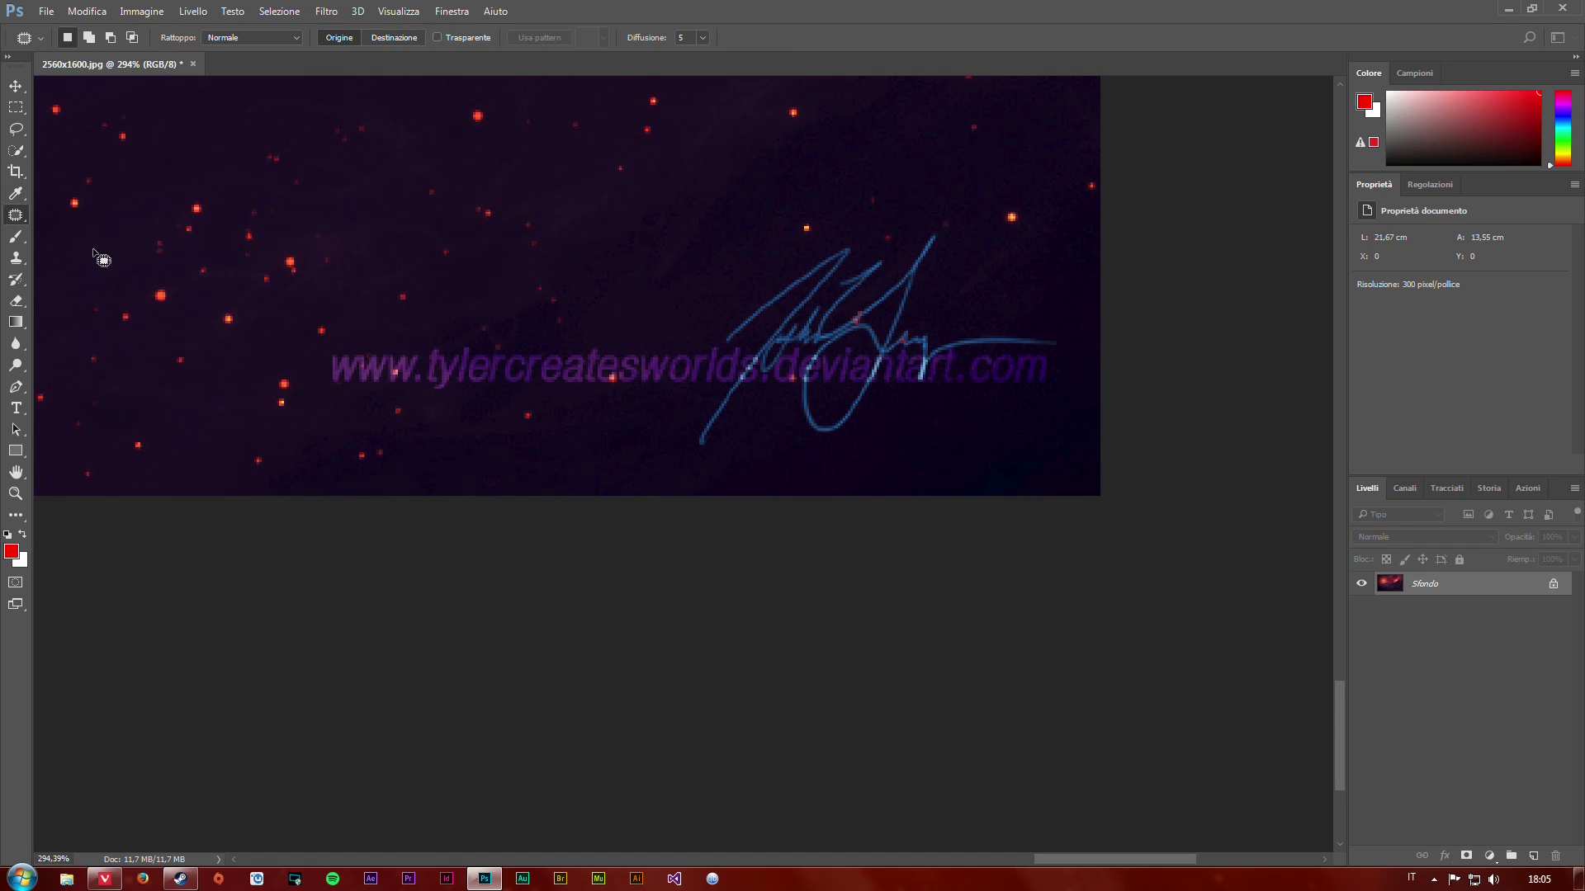
scroll(256, 376, "up", 1)
scroll(413, 371, "down", 1)
mouse_move(321, 342)
left_mouse_down()
mouse_move(908, 243)
mouse_move(1026, 339)
mouse_move(895, 425)
mouse_move(611, 460)
mouse_move(323, 404)
mouse_move(330, 347)
left_mouse_up()
Drag the patch onto clean starfield and clear the selection with Ctrl+D
scroll(809, 372, "down", 4)
left_click_drag(742, 371, 388, 376)
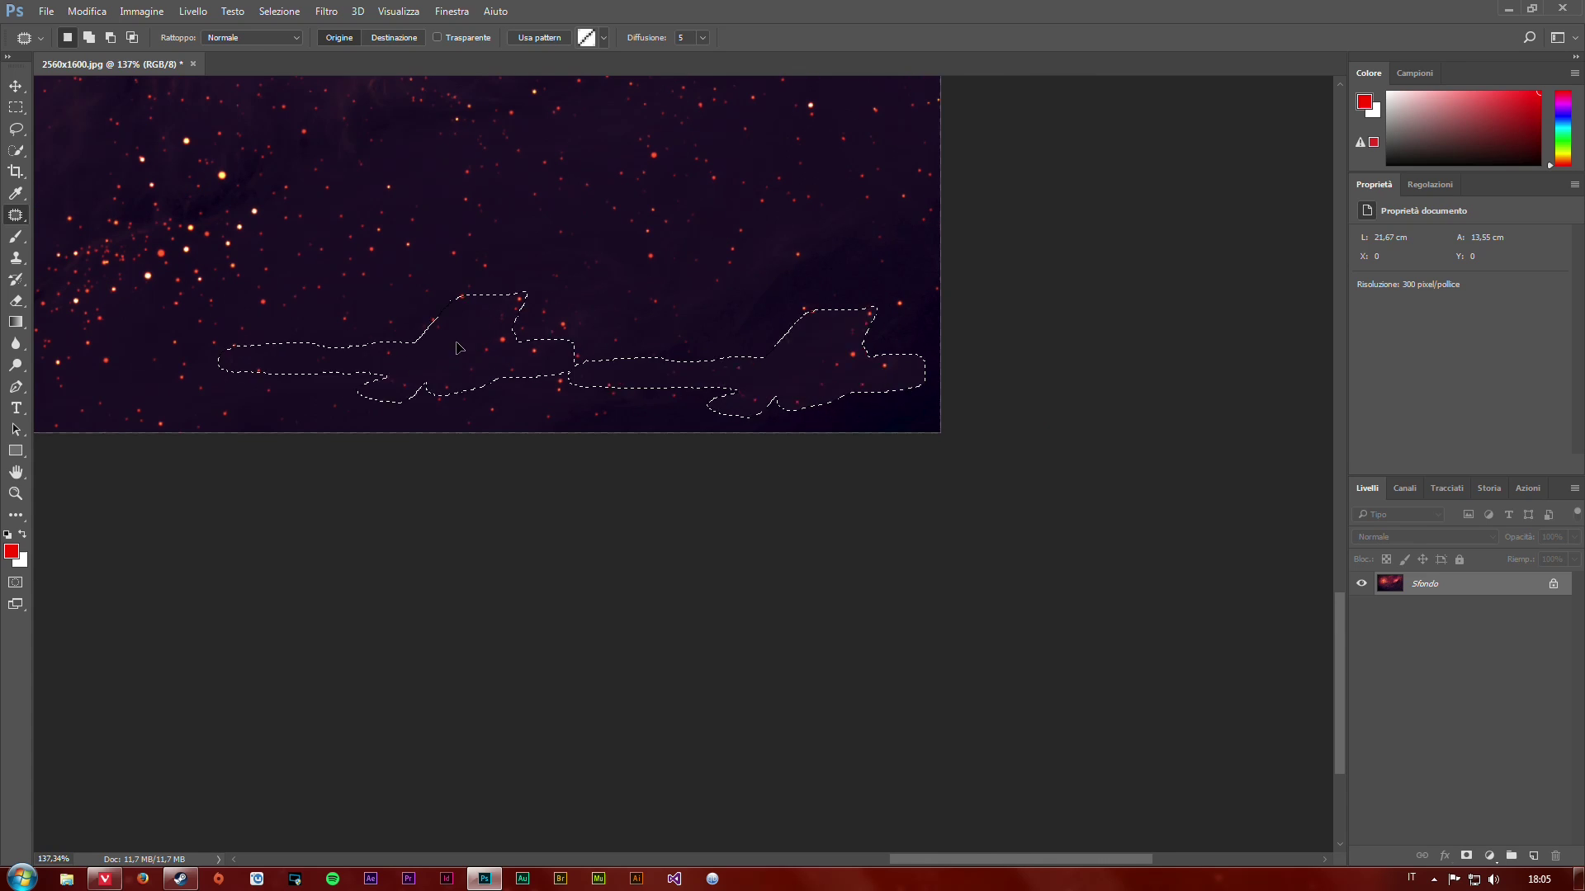
left_click(16, 132)
key("ctrl+d")
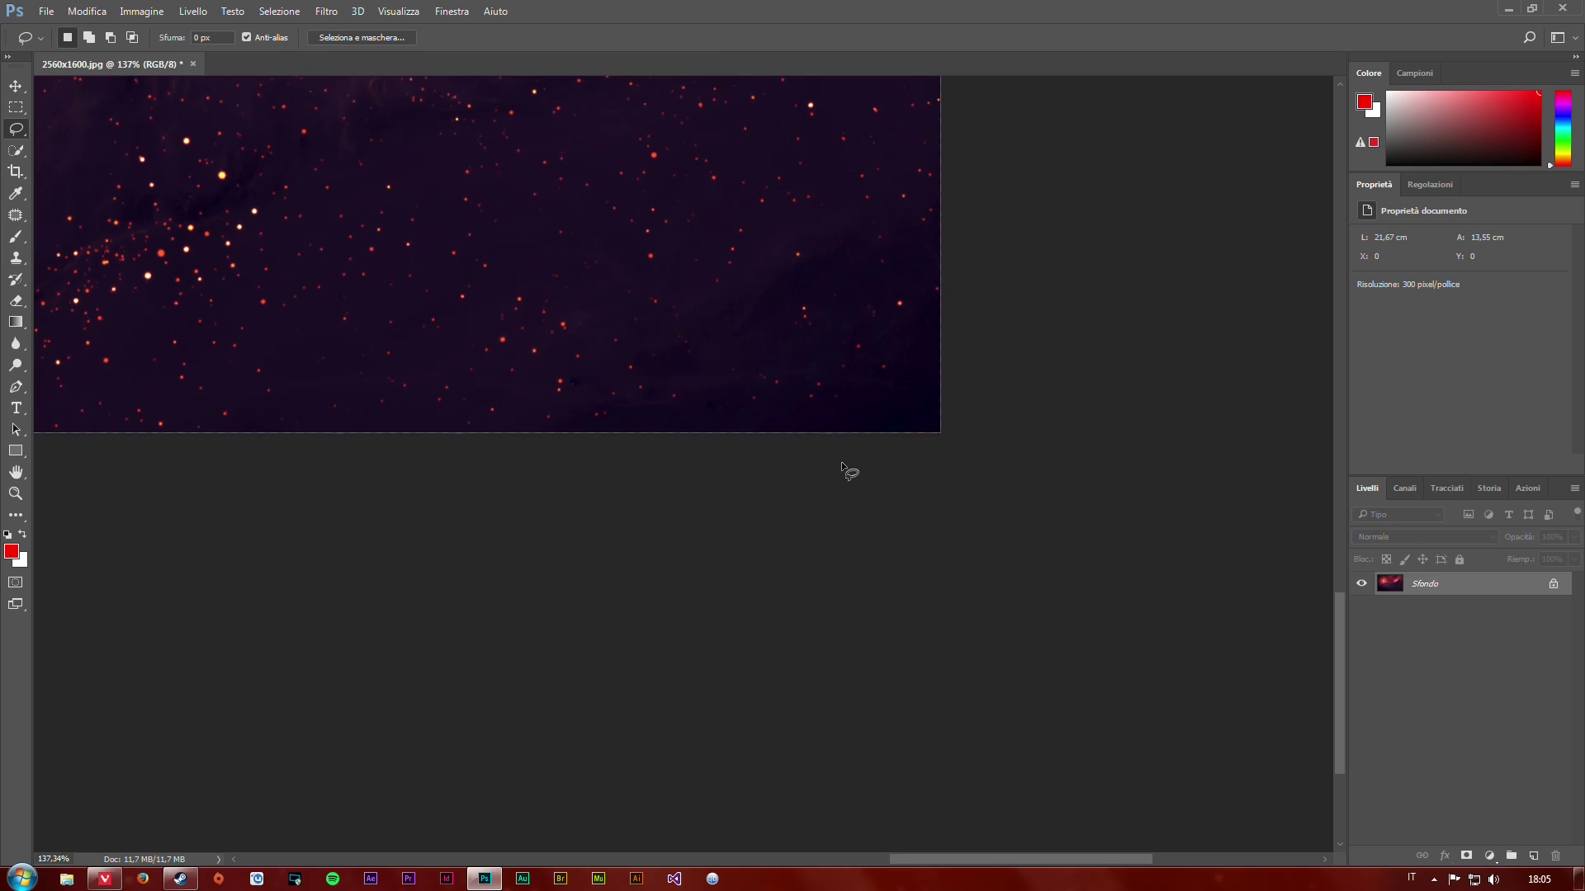
scroll(865, 480, "up", 2)
scroll(666, 436, "up", 2)
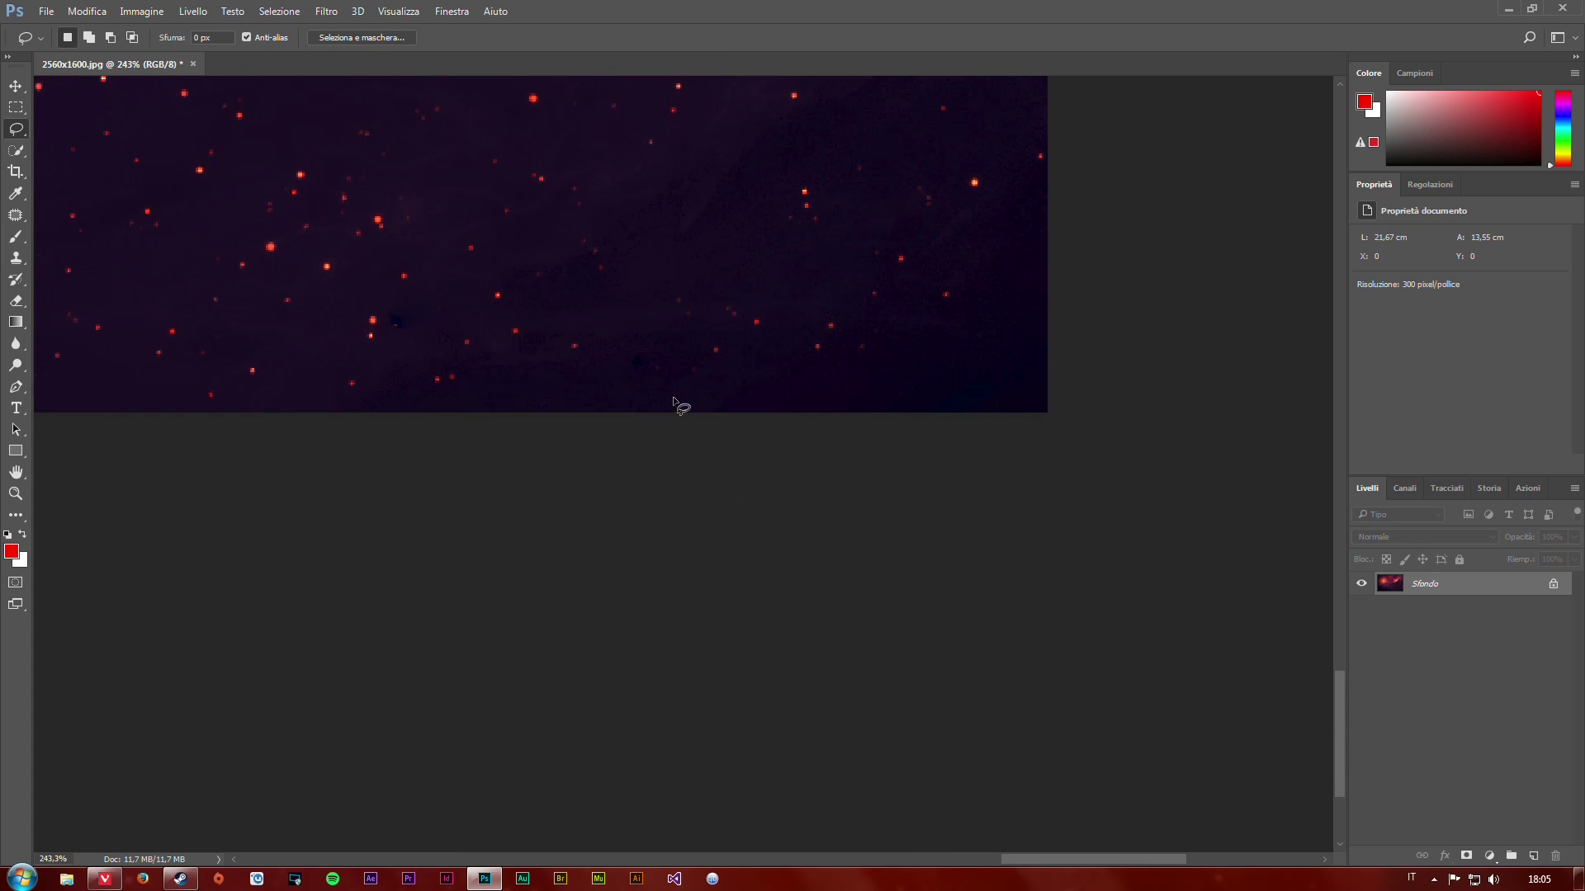
scroll(555, 340, "up", 3)
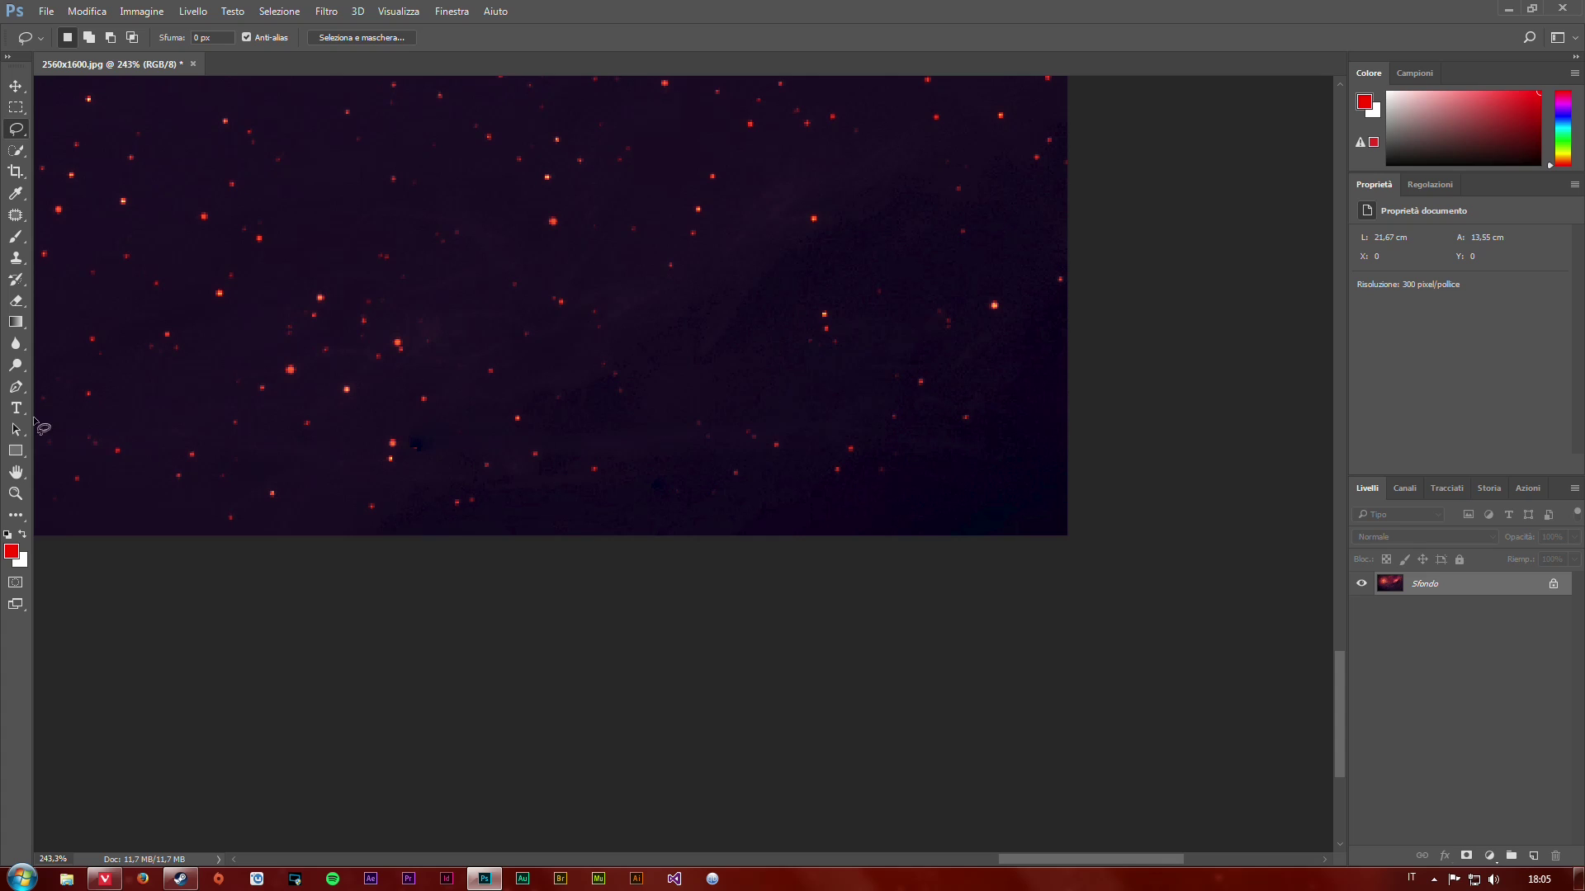
left_click(16, 214)
left_click(124, 233)
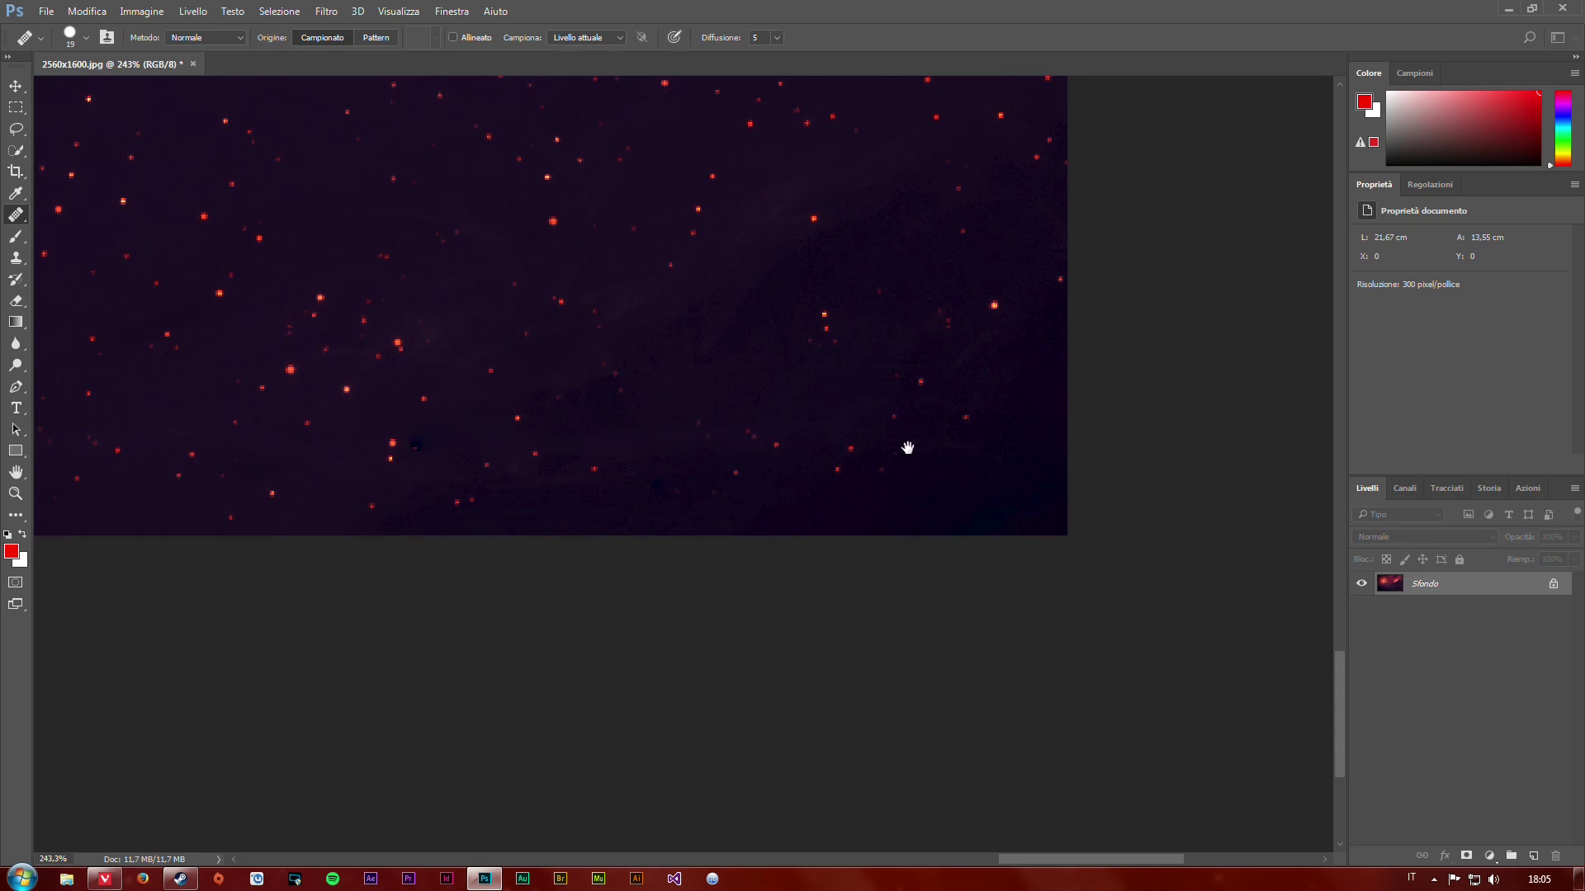
scroll(877, 425, "up", 3)
key("super")
key("super")
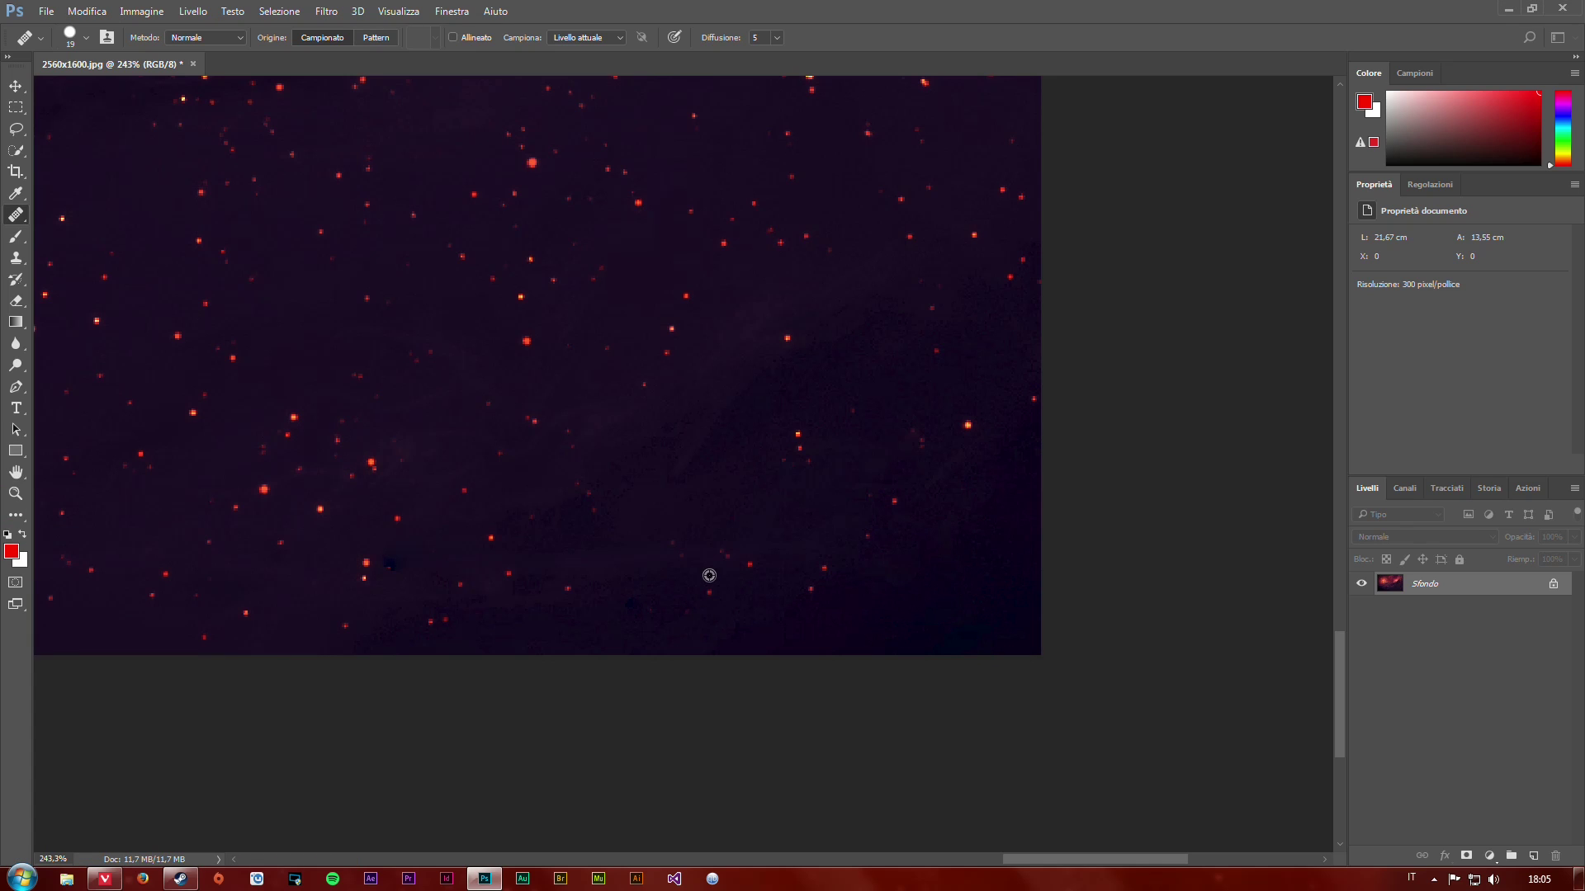
key("alt")
scroll(578, 578, "down", 1)
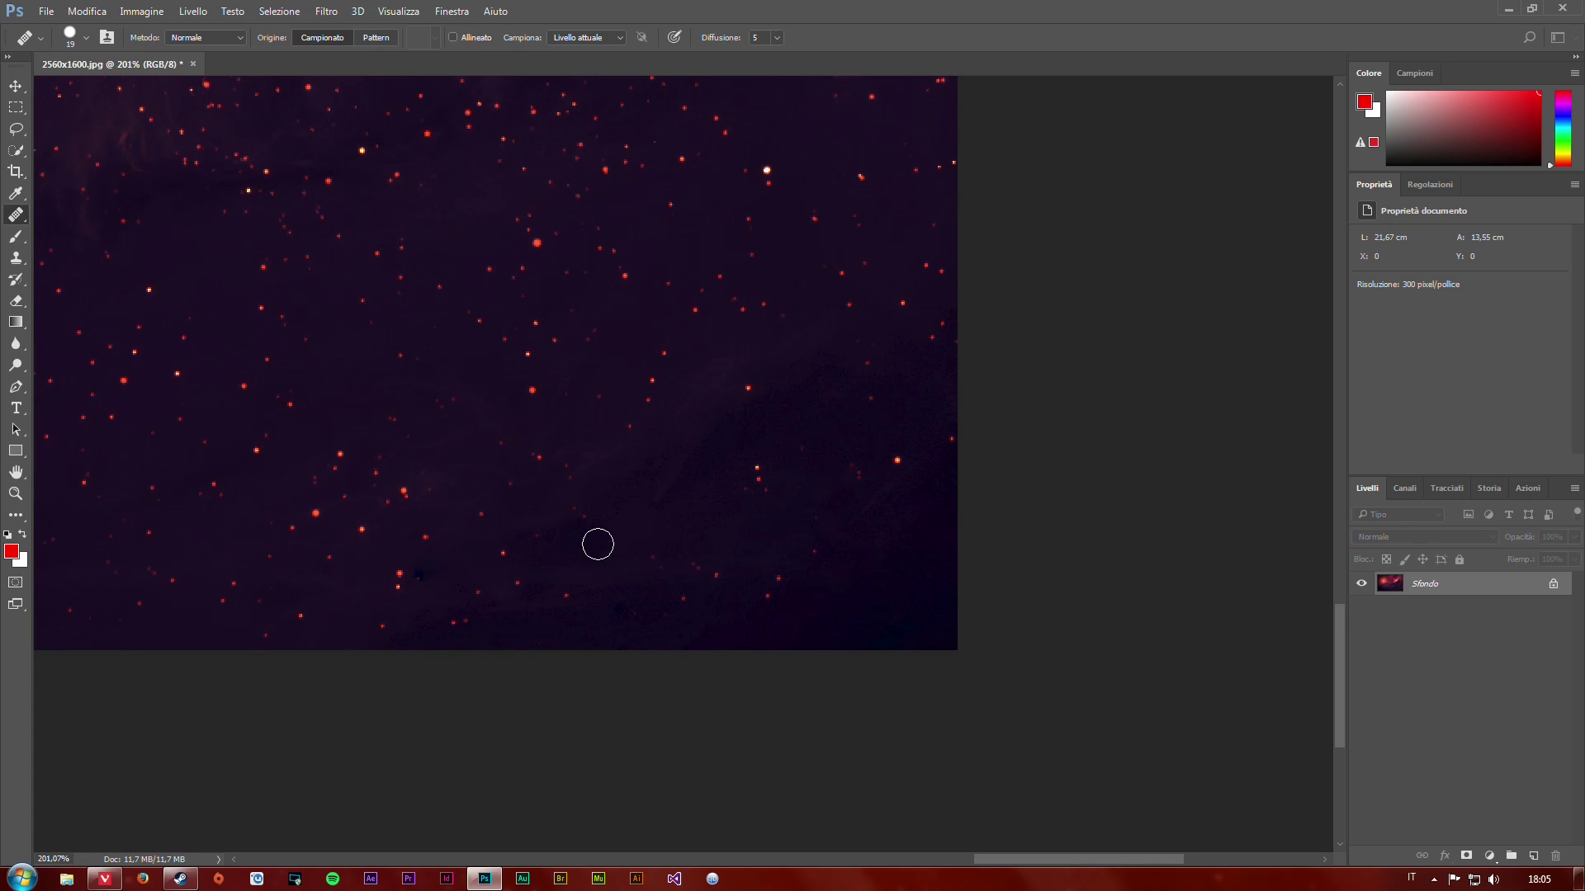
scroll(881, 626, "down", 1)
scroll(825, 652, "down", 1)
scroll(702, 698, "down", 1)
scroll(742, 693, "up", 2)
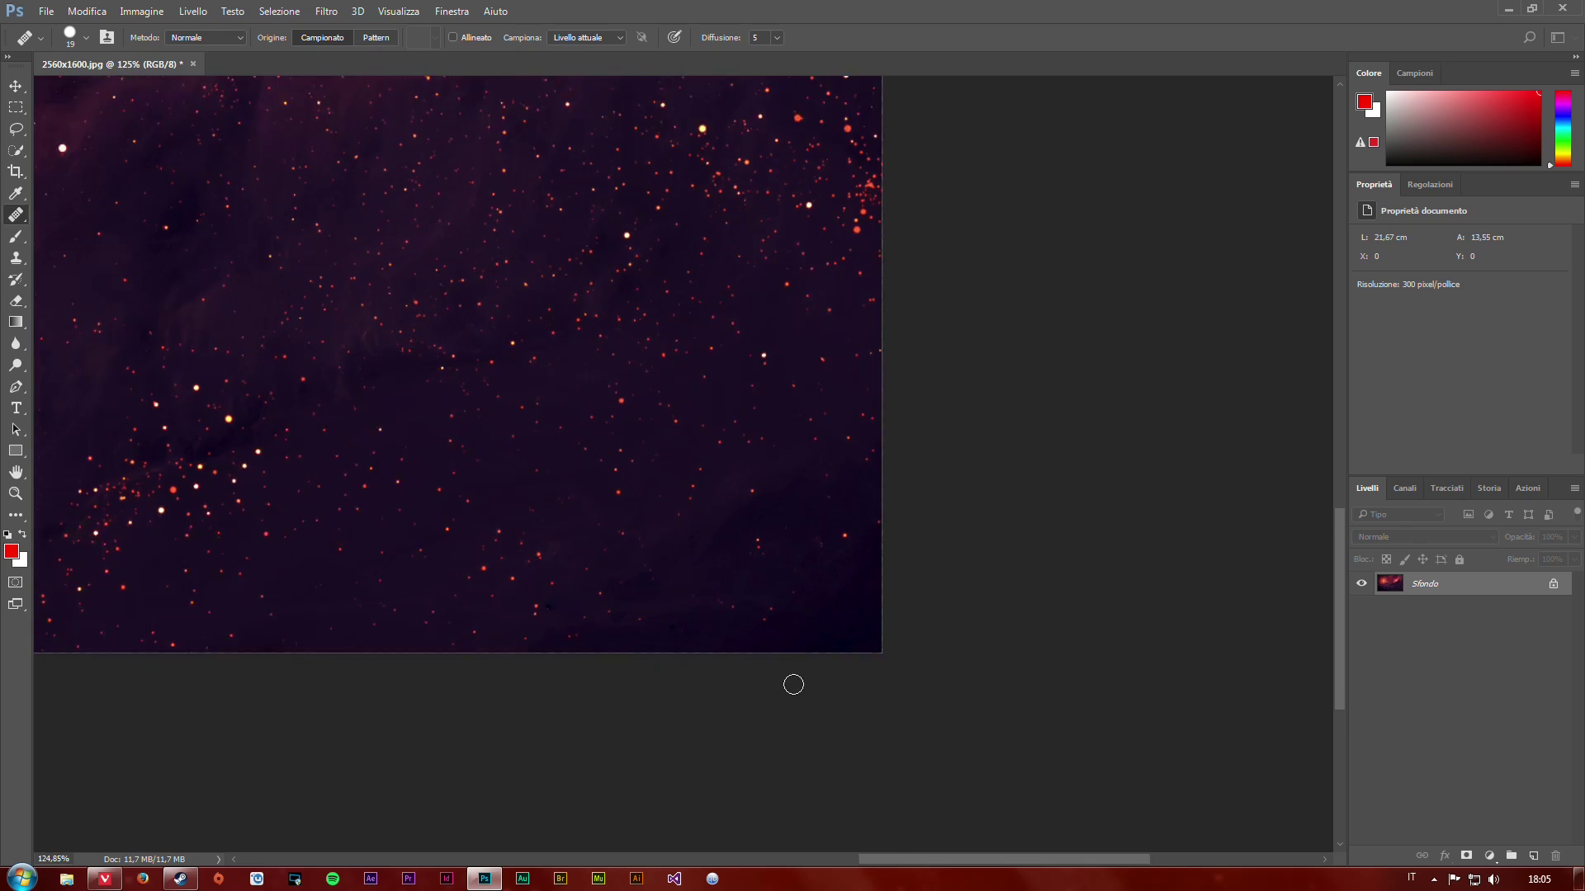
scroll(875, 611, "up", 1)
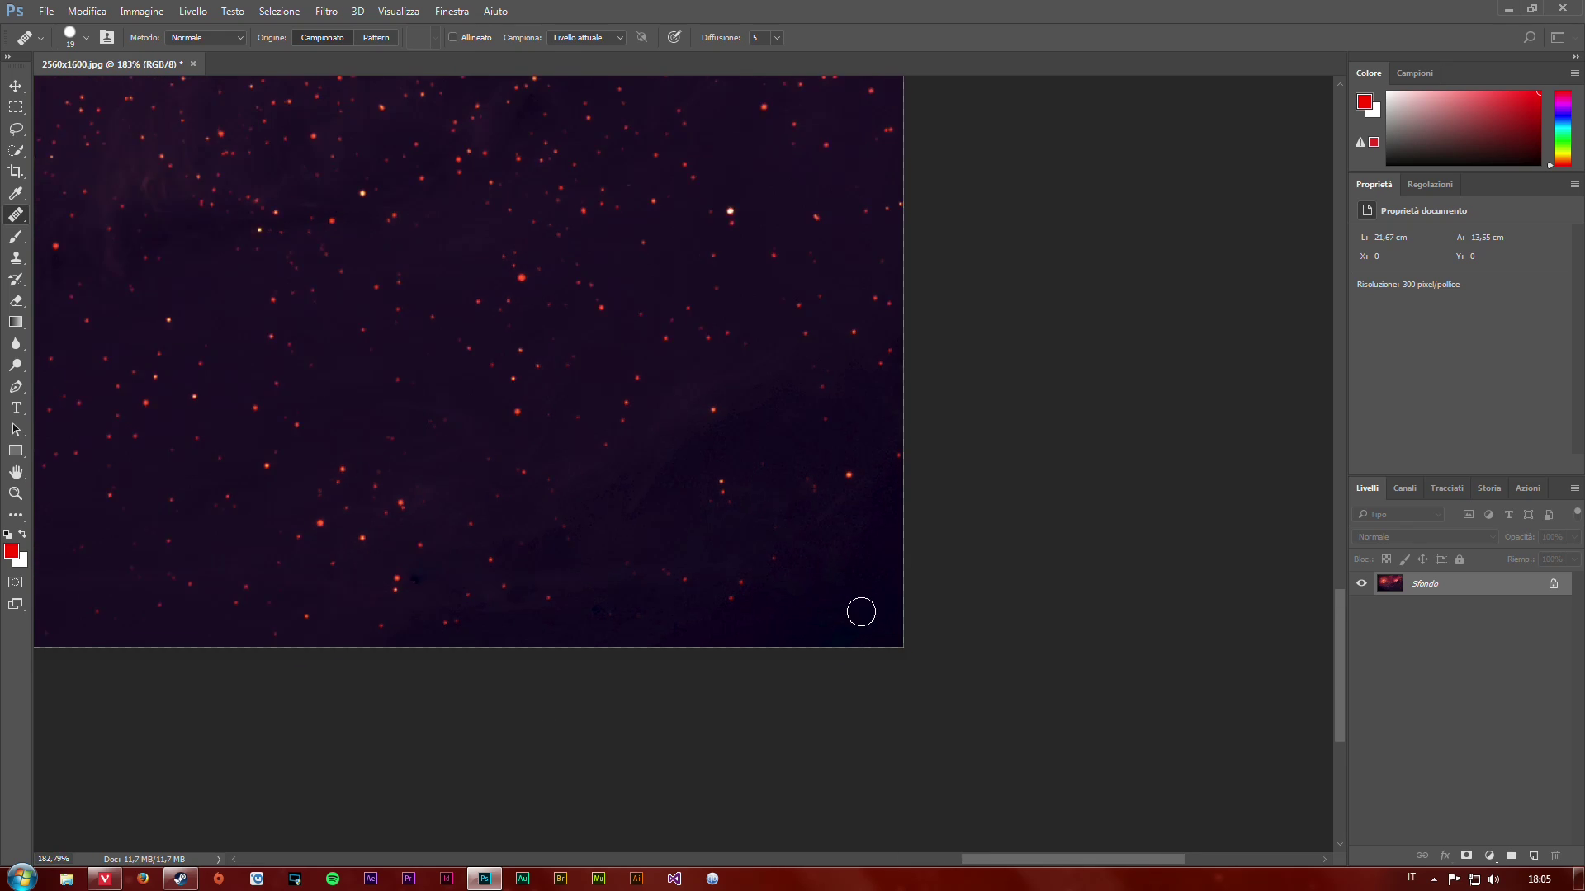
scroll(850, 631, "down", 2)
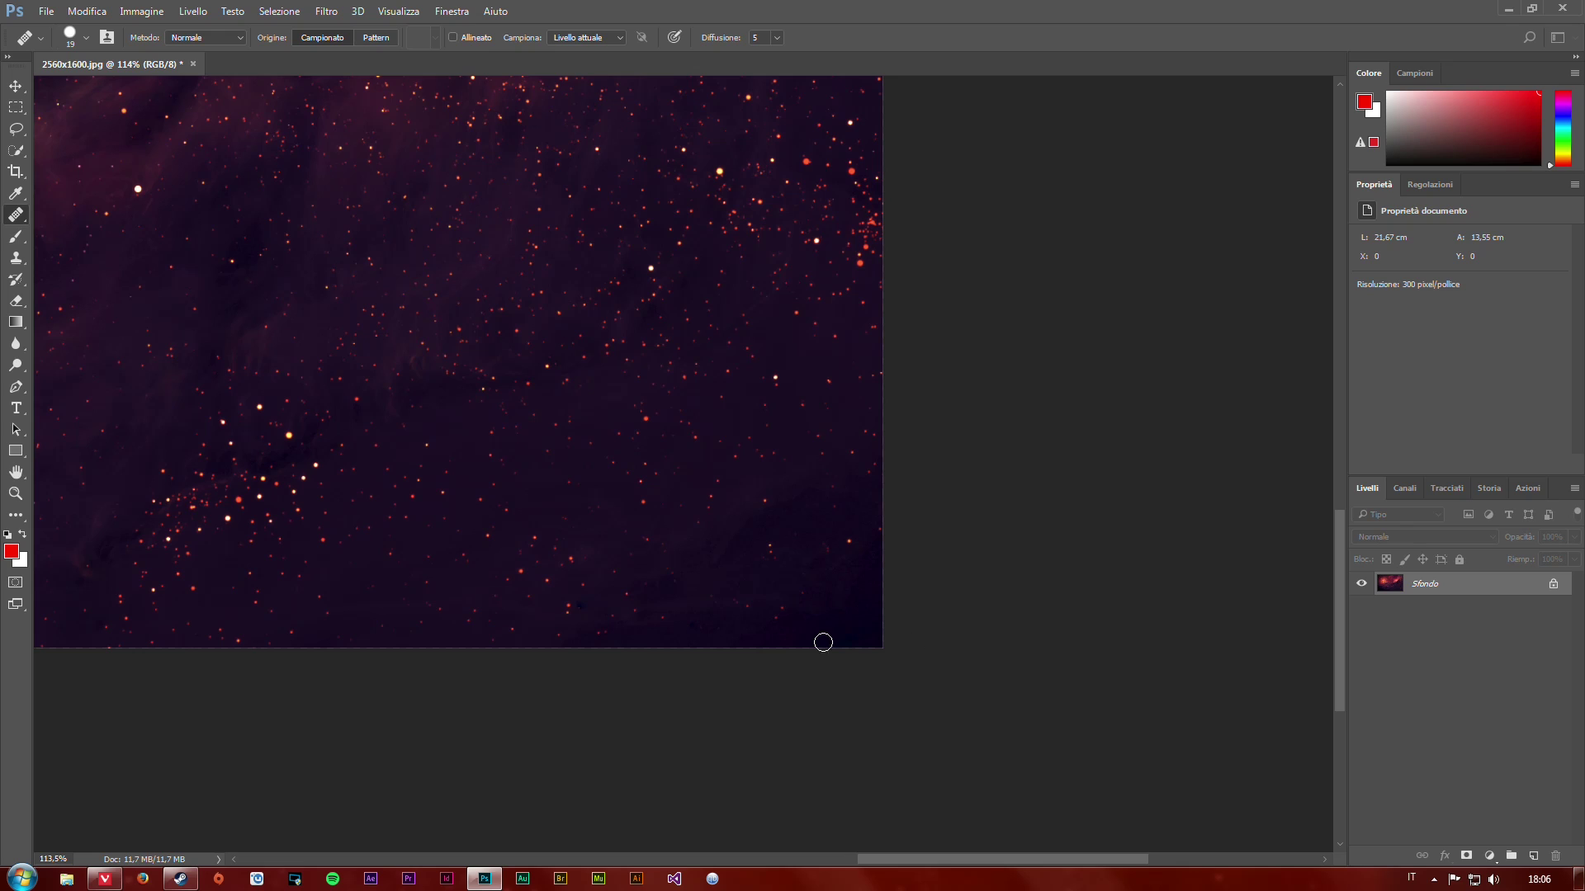
scroll(805, 644, "down", 1)
scroll(780, 647, "down", 1)
scroll(772, 640, "down", 1)
scroll(850, 691, "down", 1)
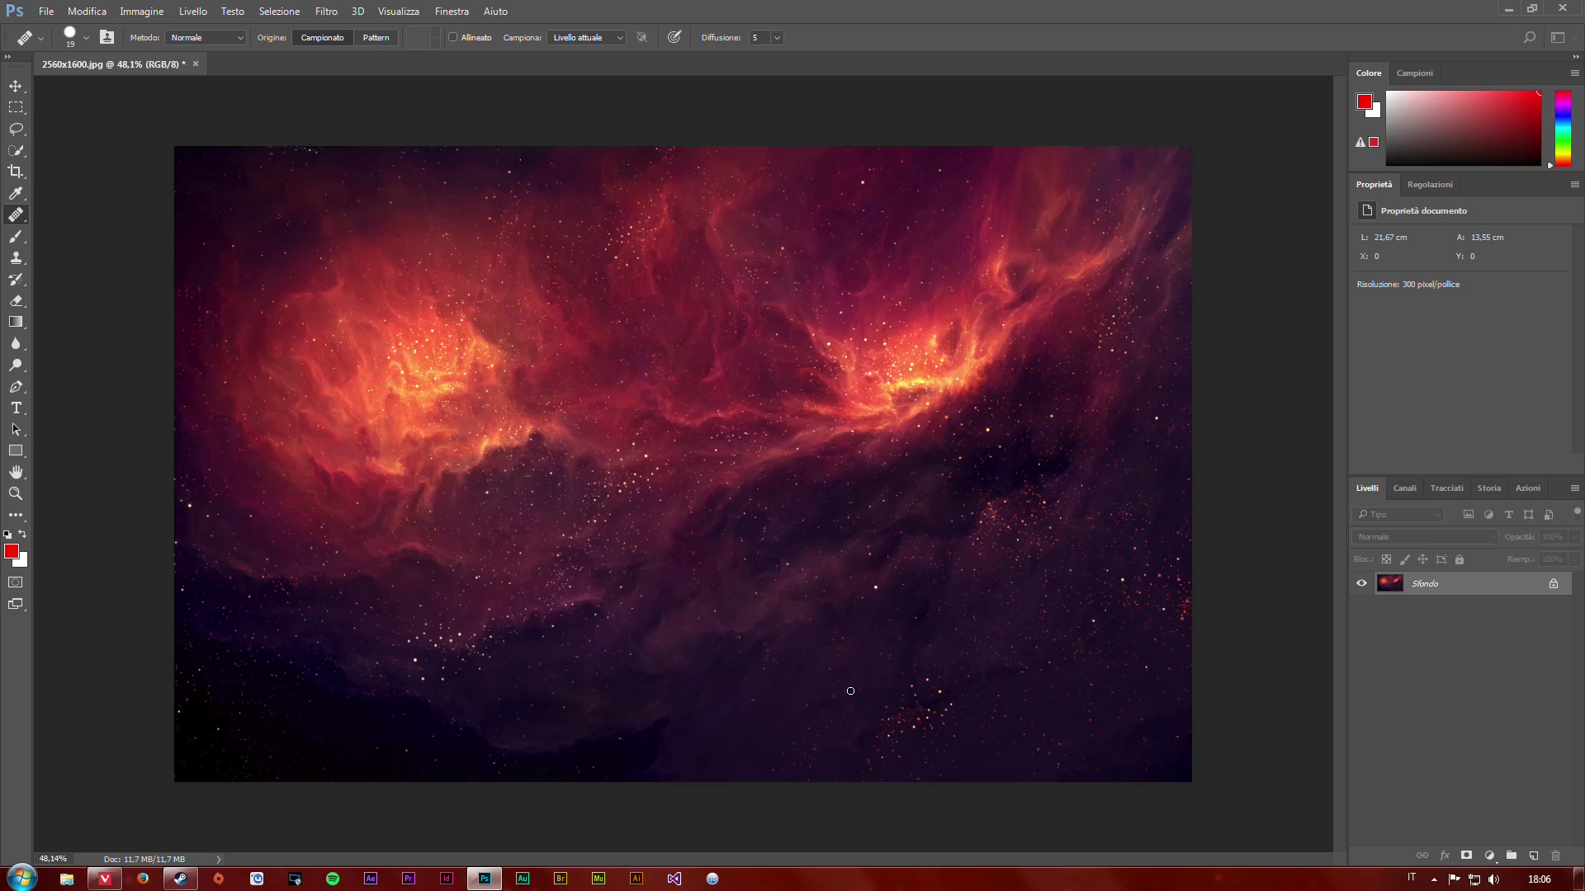
Minimize Photoshop and move the 2560x1600 image icon beside the bf4 folder
left_click(1509, 9)
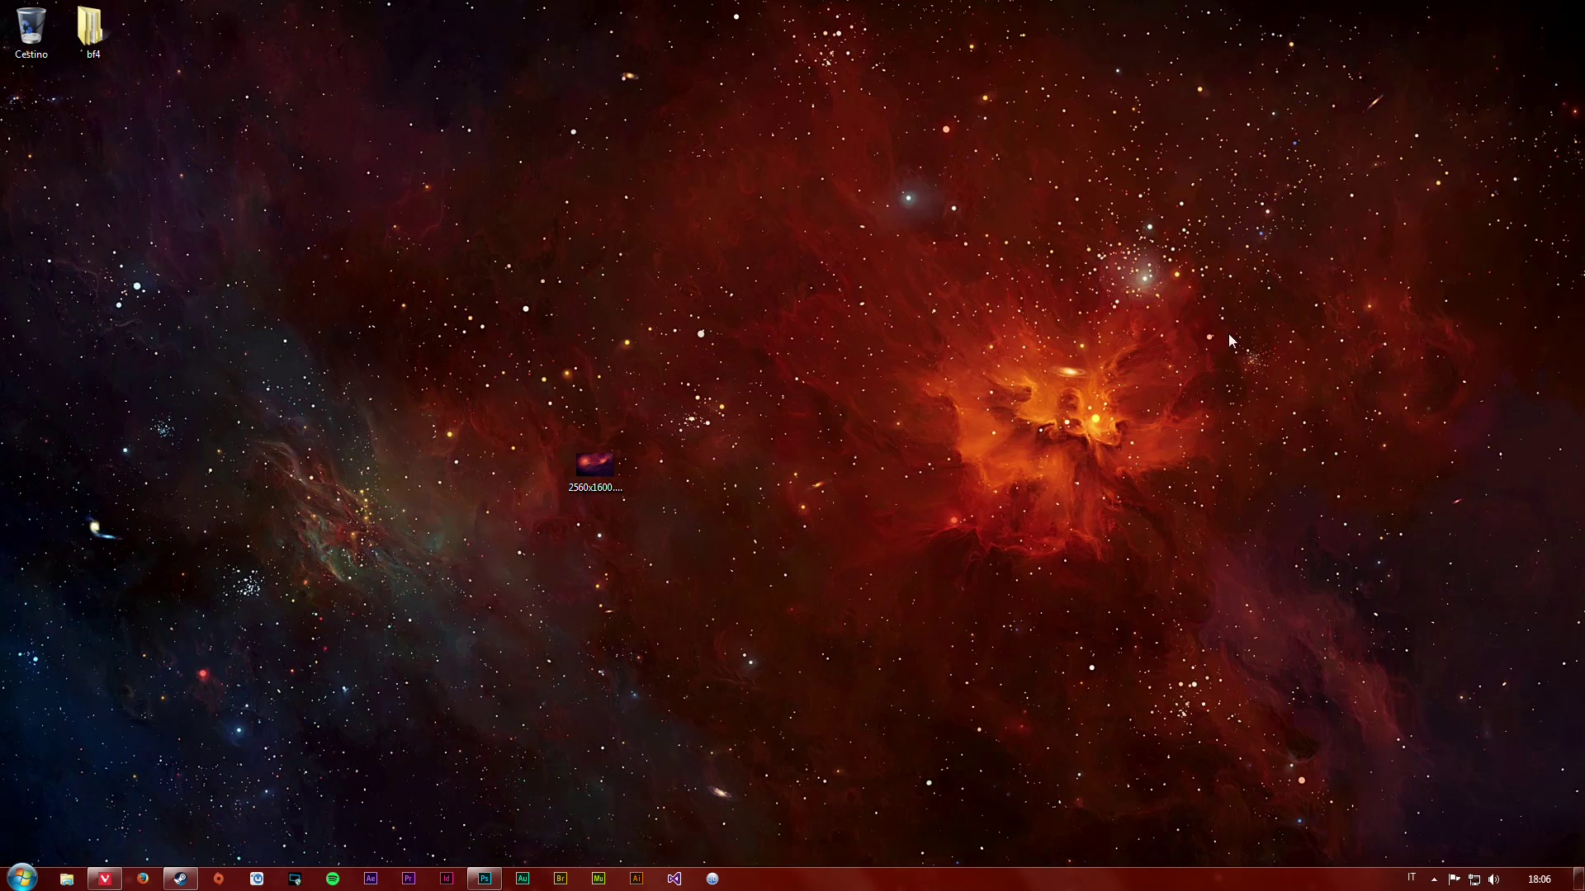
left_click_drag(595, 464, 190, 33)
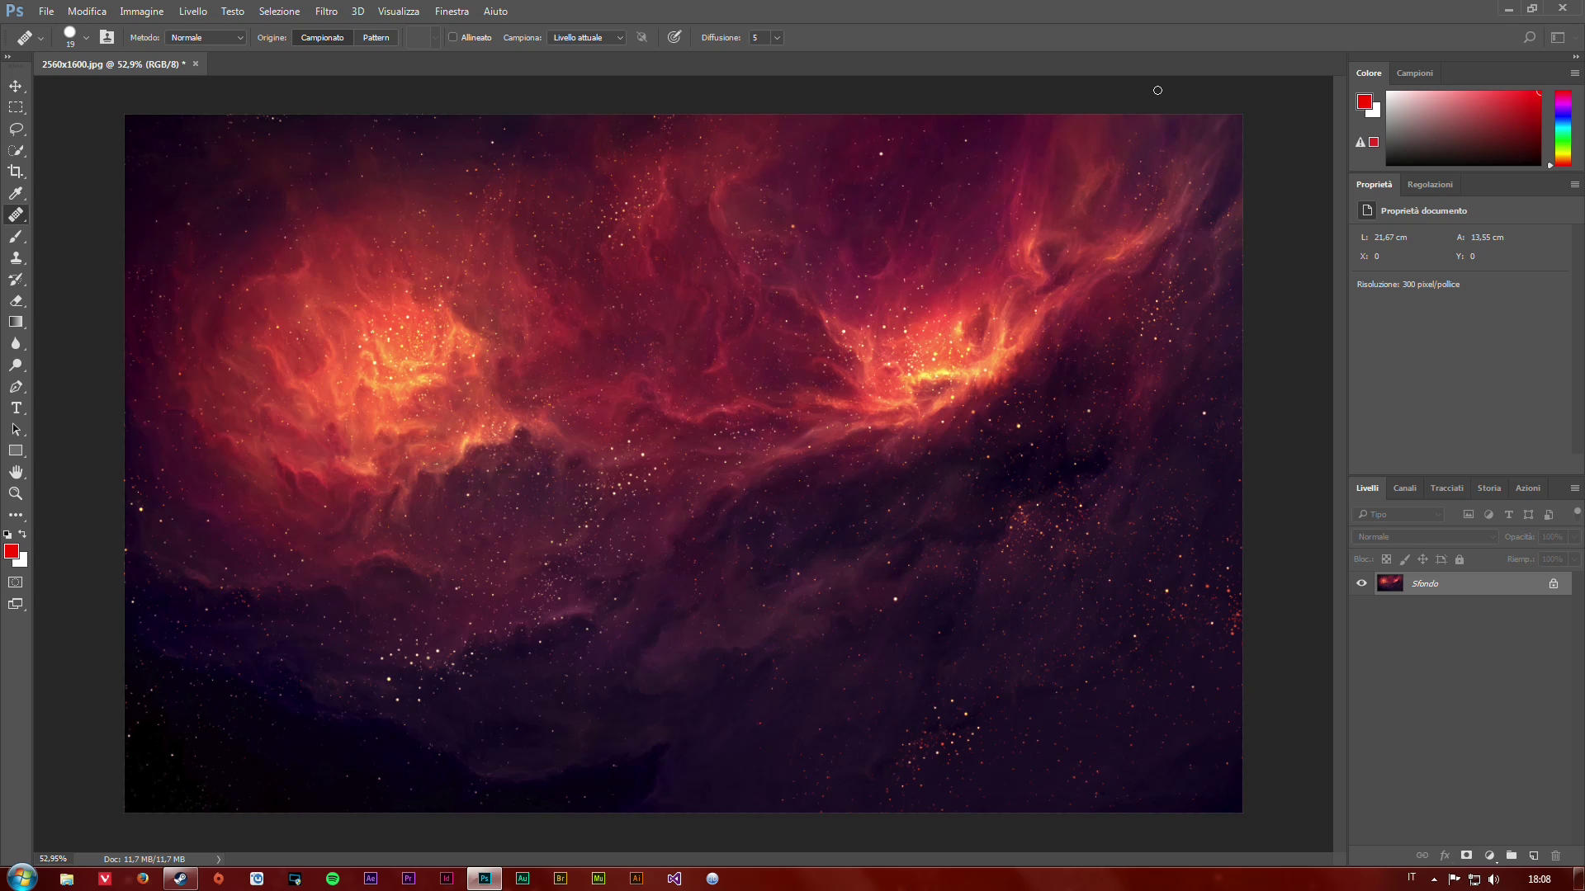
scroll(605, 357, "down", 1)
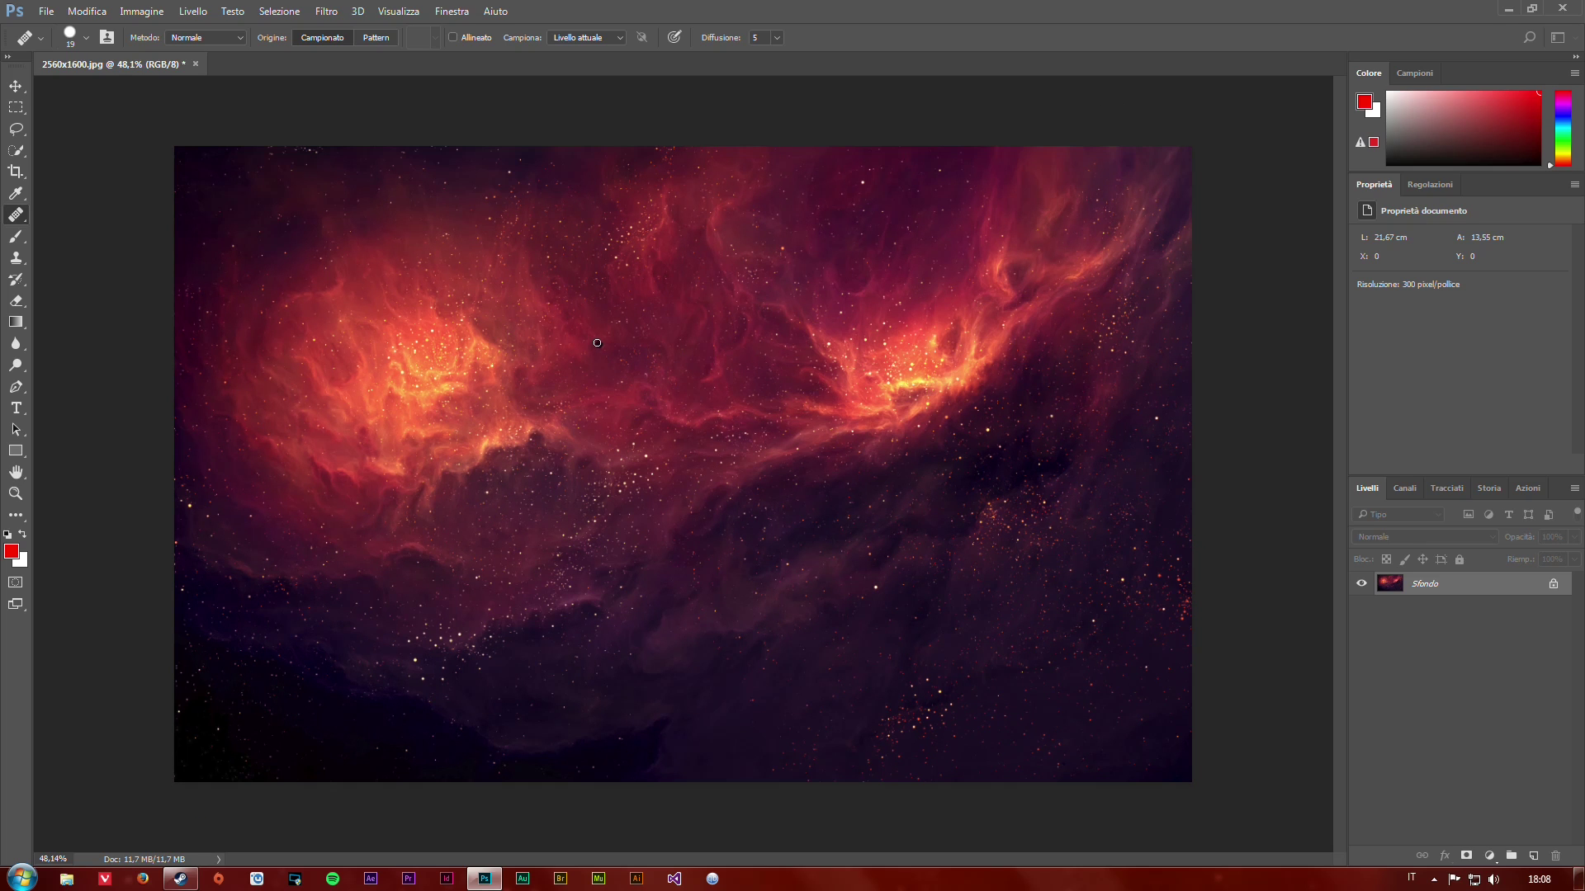
scroll(597, 342, "down", 3)
scroll(1041, 421, "up", 2)
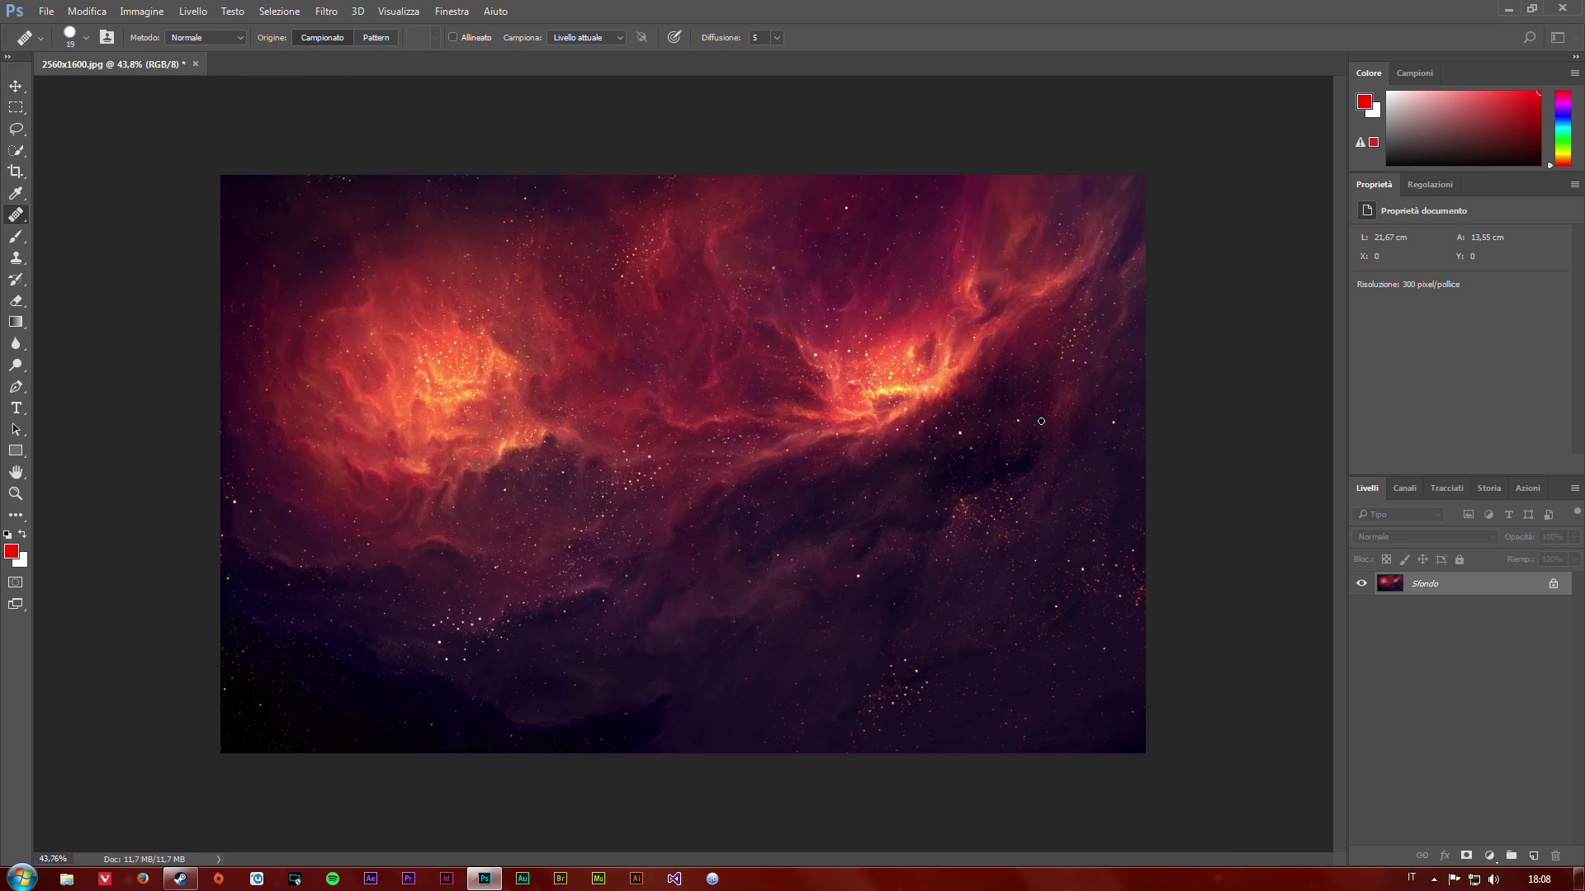